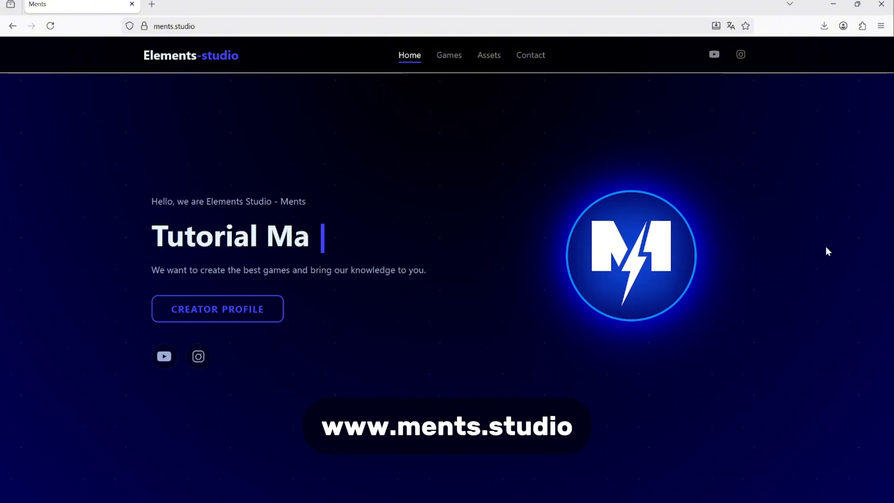
scroll(827, 248, down, 10)
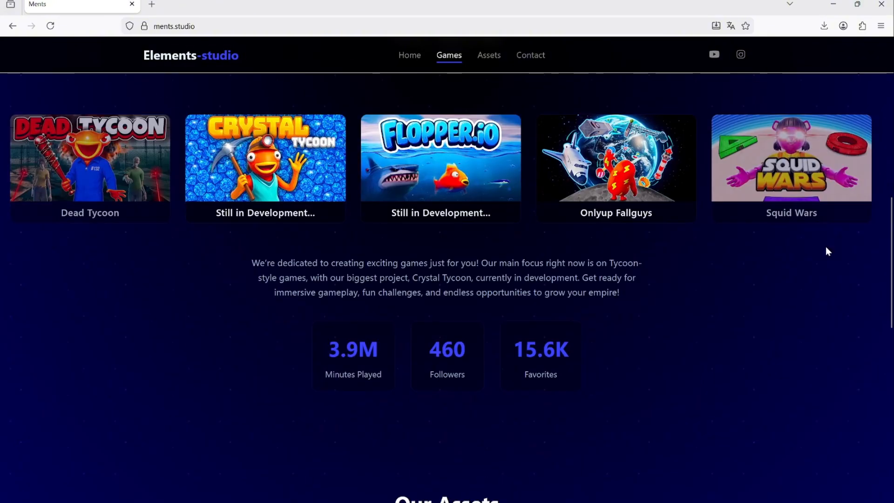
scroll(828, 251, down, 5)
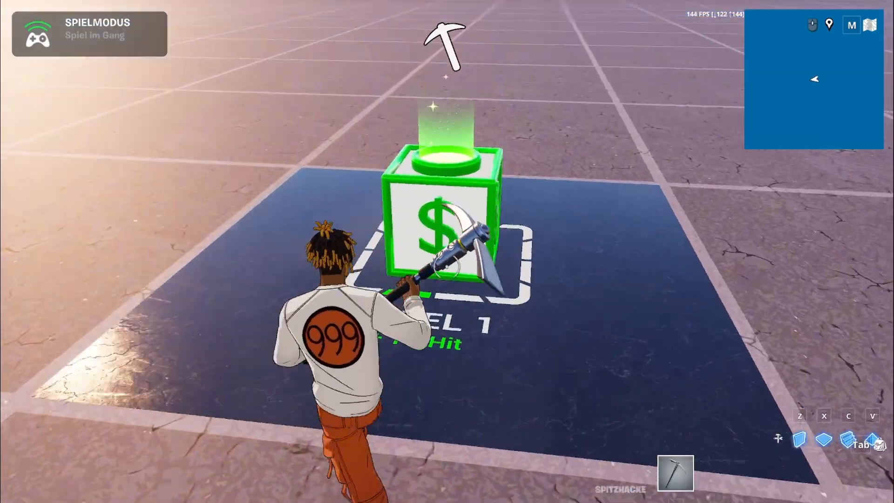
click(446, 266)
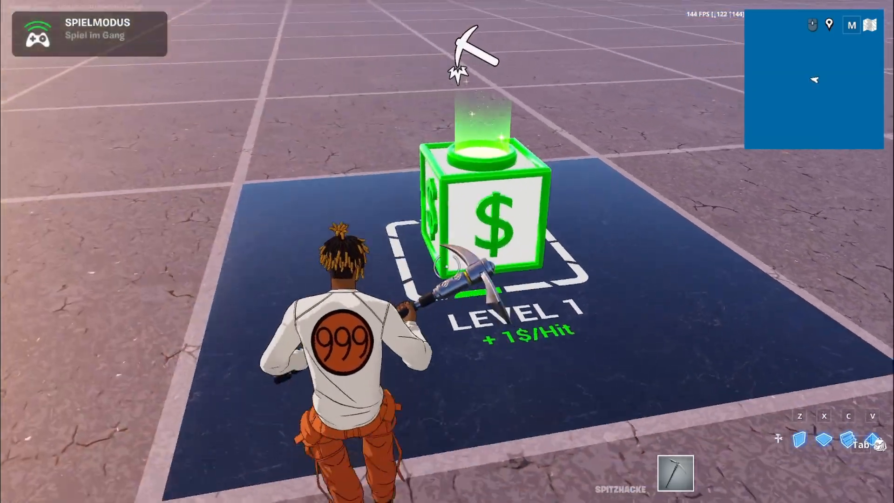
click(446, 266)
click(446, 266)
key(w)
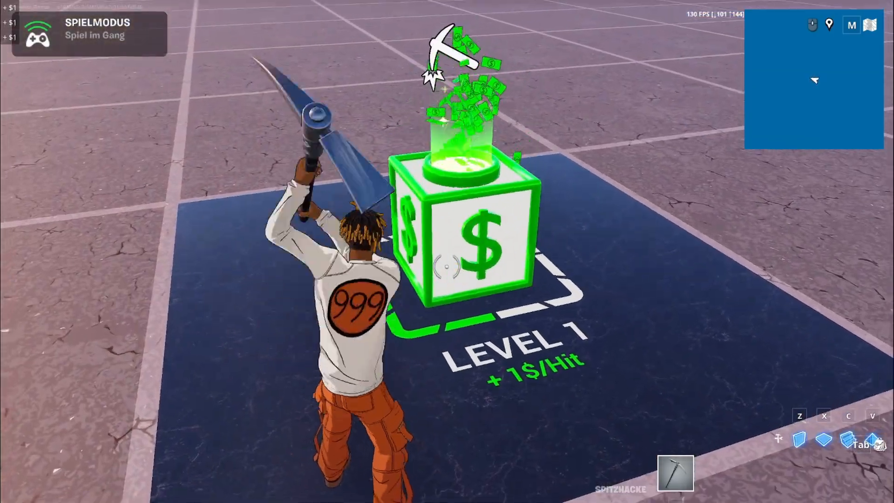
click(446, 266)
key(a)
click(447, 267)
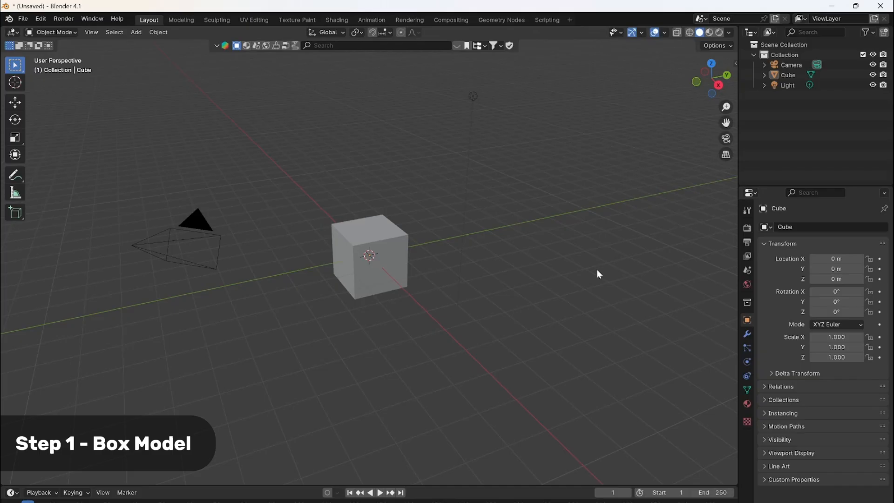
Delete the default cube and add a new cube mesh at the scene's origin.
click(389, 265)
key(Delete)
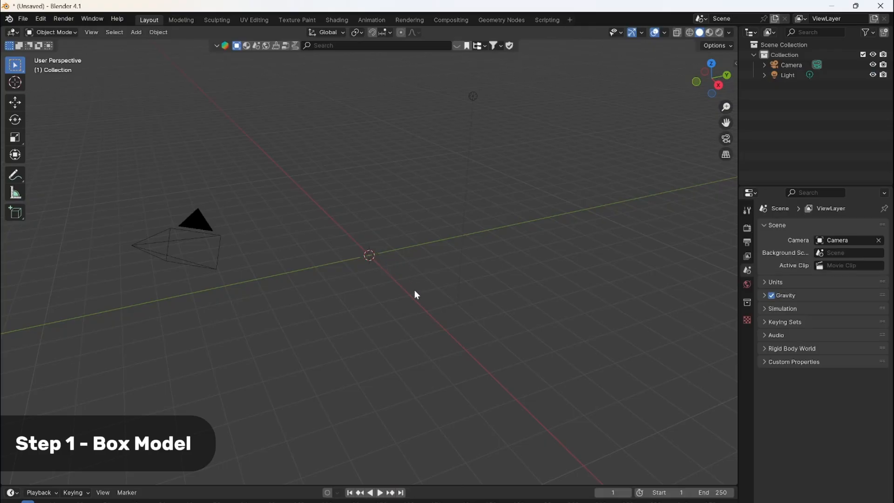
click(137, 32)
mouse_move(172, 46)
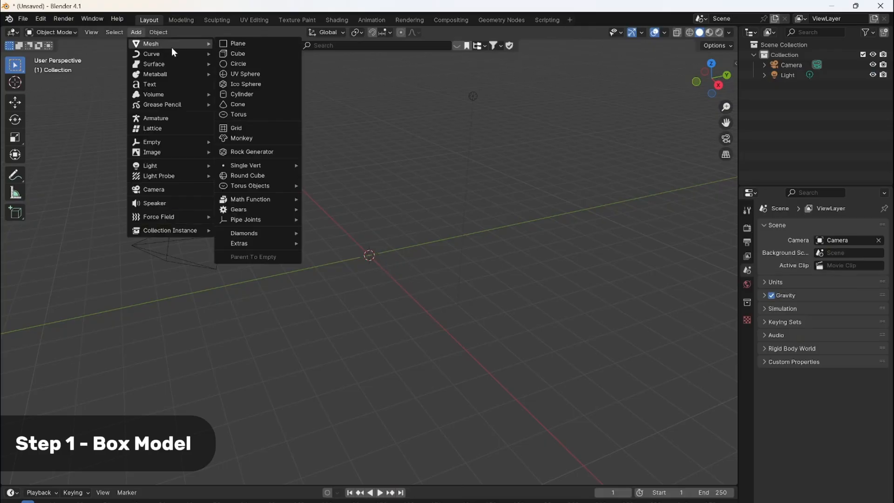
click(250, 55)
click(461, 289)
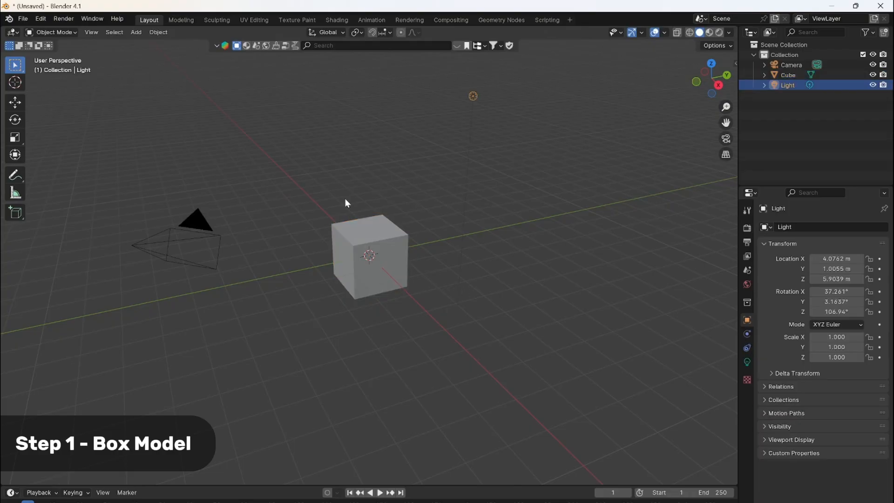
Enter Edit Mode on the cube and delete its top face with Only Faces, keeping the surrounding edges.
click(359, 225)
key(Tab)
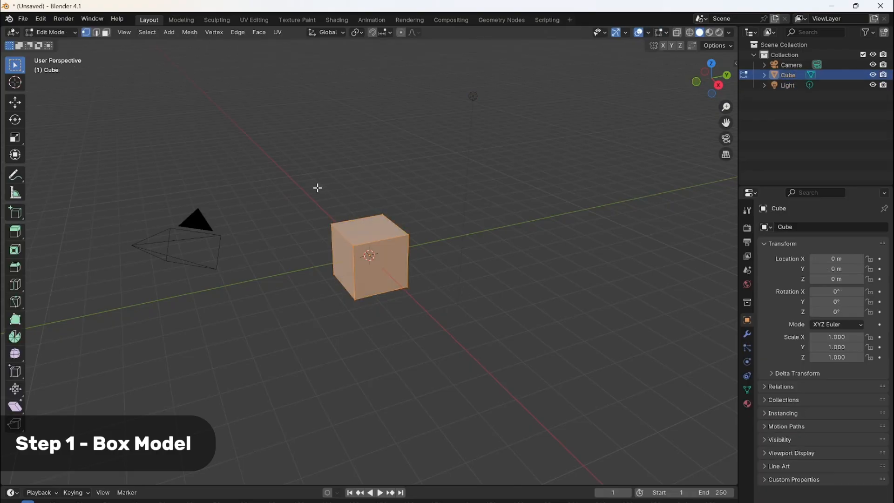
key(alt+a)
click(328, 219)
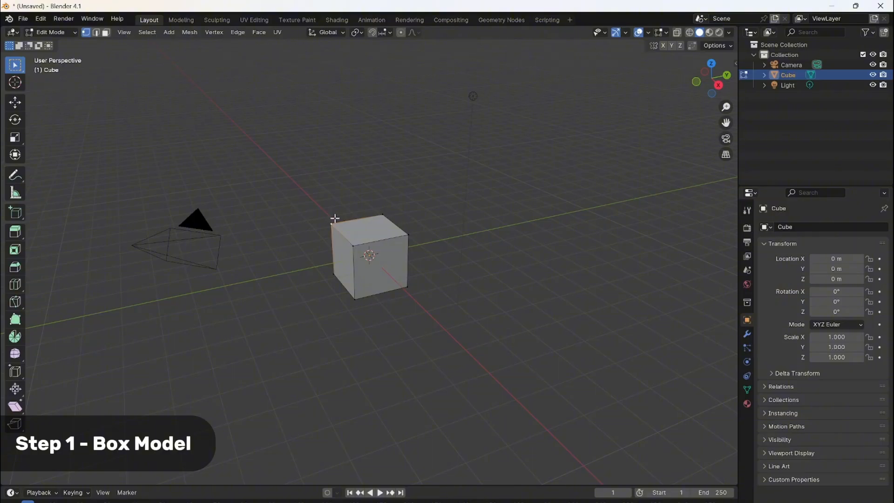
shift+click(412, 229)
shift+click(352, 242)
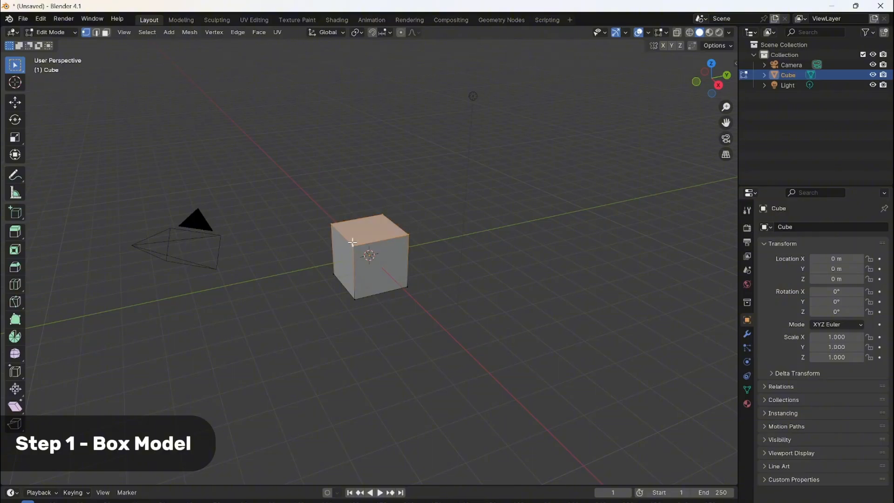
key(x)
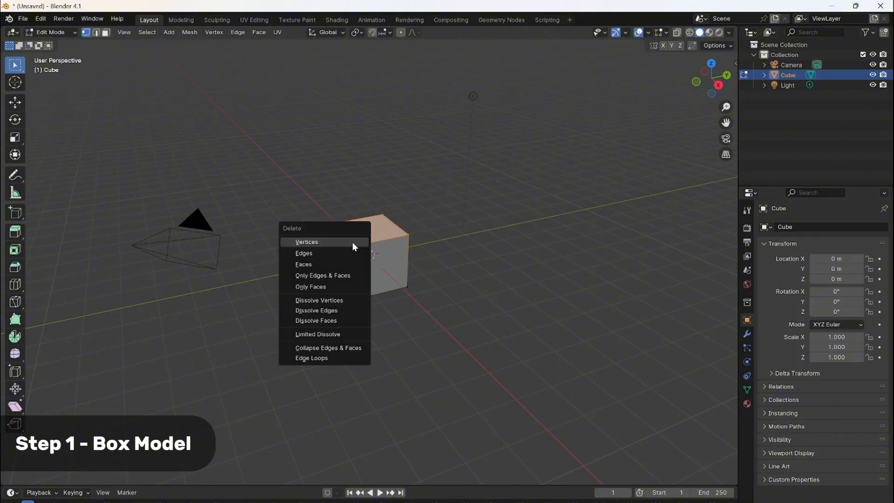
click(334, 286)
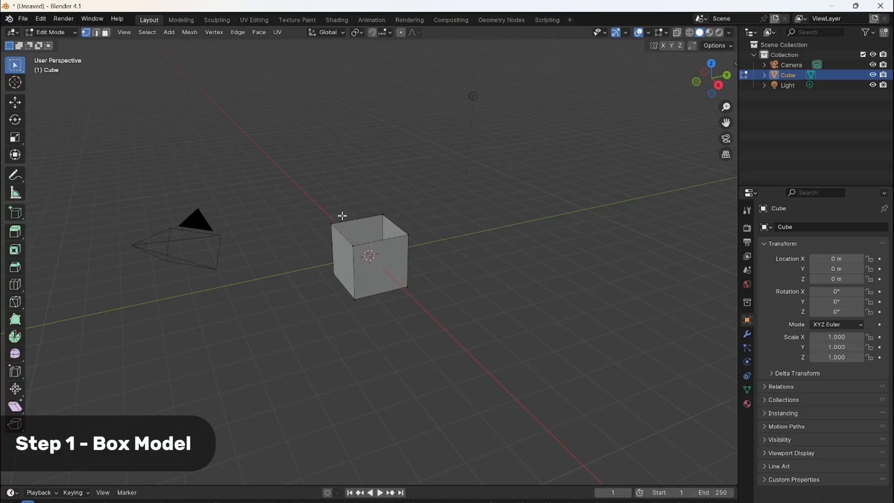
Extrude the cube's open top edge loop and scale it inward to about 0.785 to form a rim.
scroll(342, 216, up, 2)
key(a)
key(e)
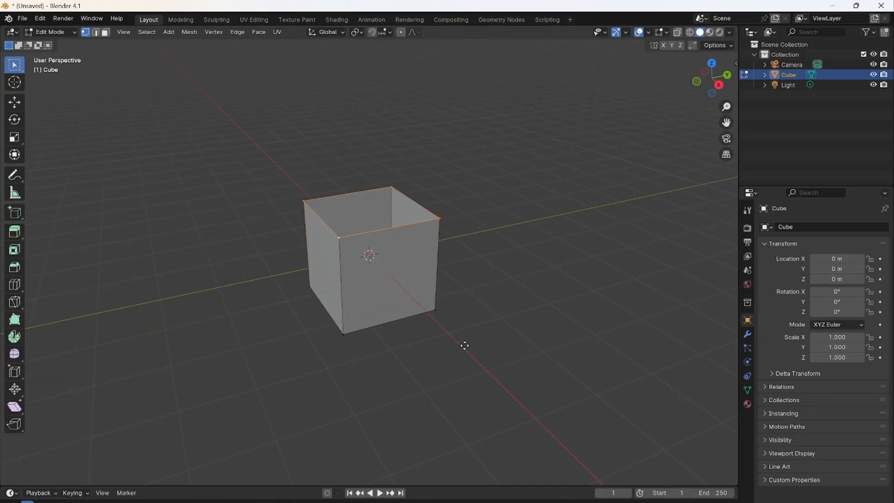
key(s)
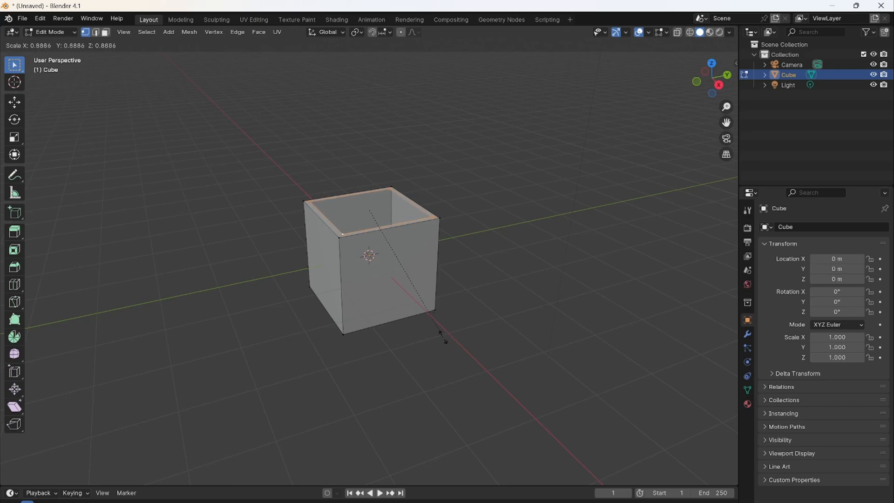
click(425, 323)
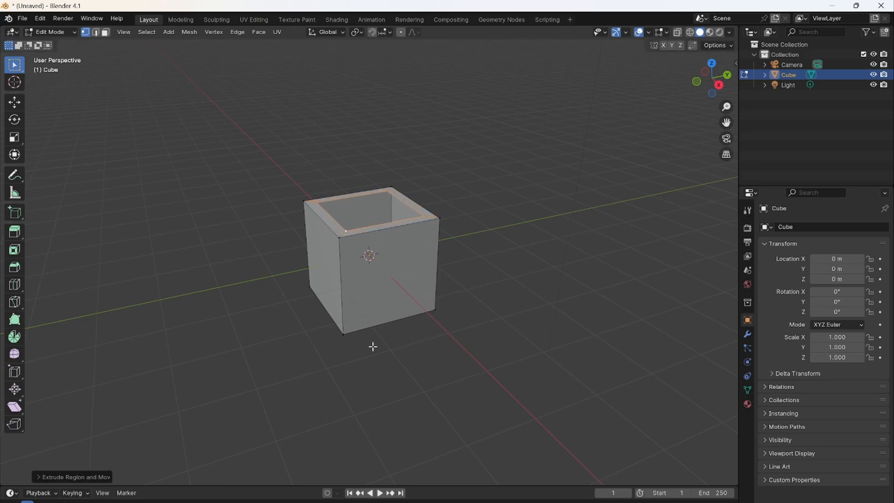
Set the extruded rim's scale to 0.85 in X, Y and Z.
click(37, 477)
click(149, 420)
text(0.85)
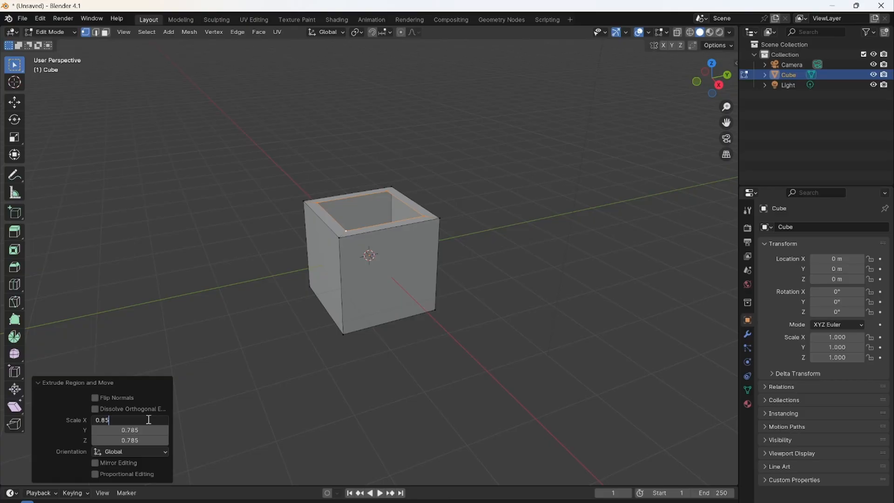
key(Return)
click(149, 430)
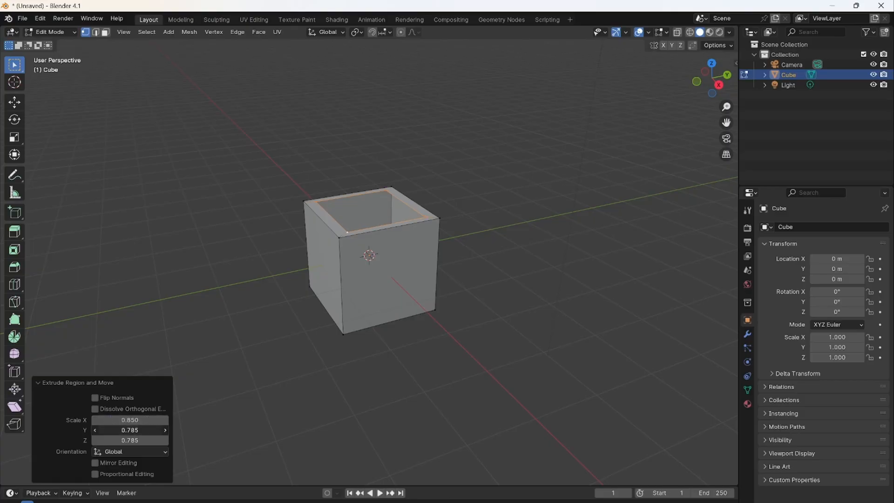
text(0.85)
key(Return)
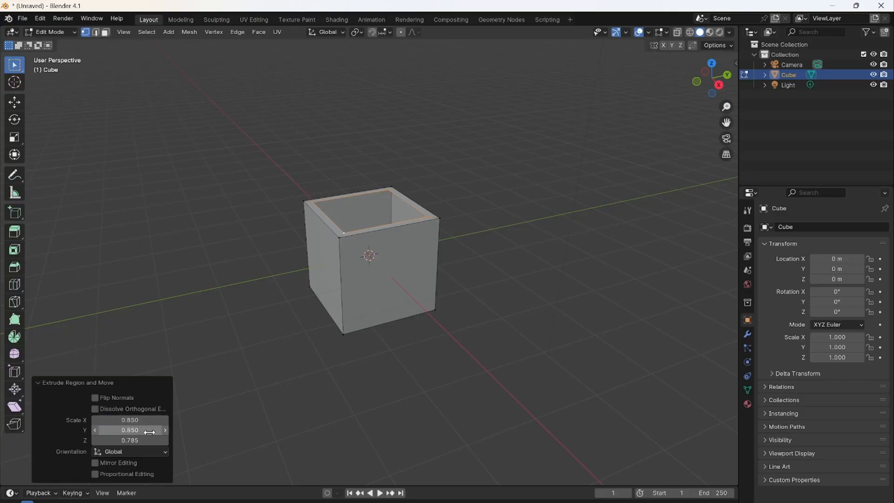
click(127, 441)
text(0.85)
key(Return)
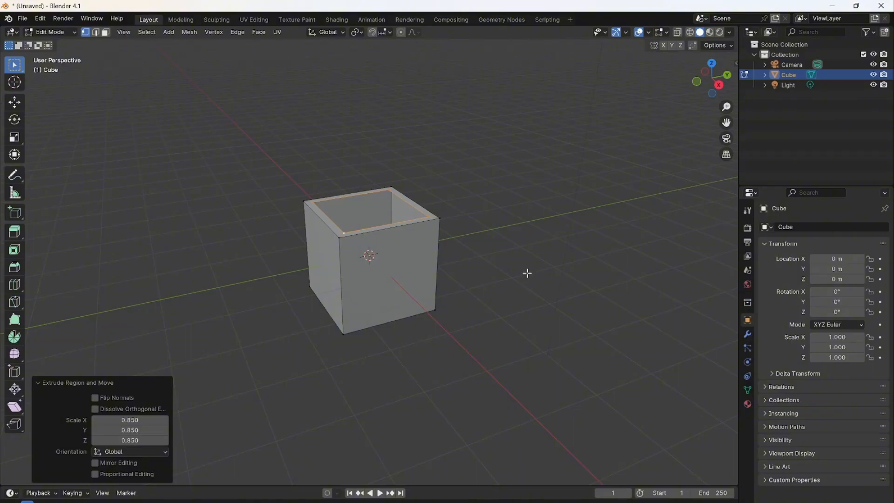
Extrude the inner rim edges about 0.11 m down along Z and close the opening with a face.
key(e)
key(z)
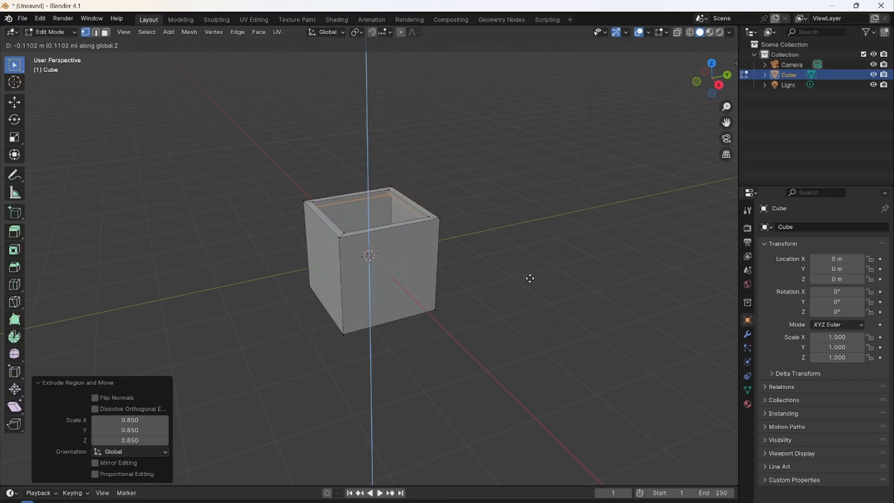
click(530, 278)
key(ctrl+z)
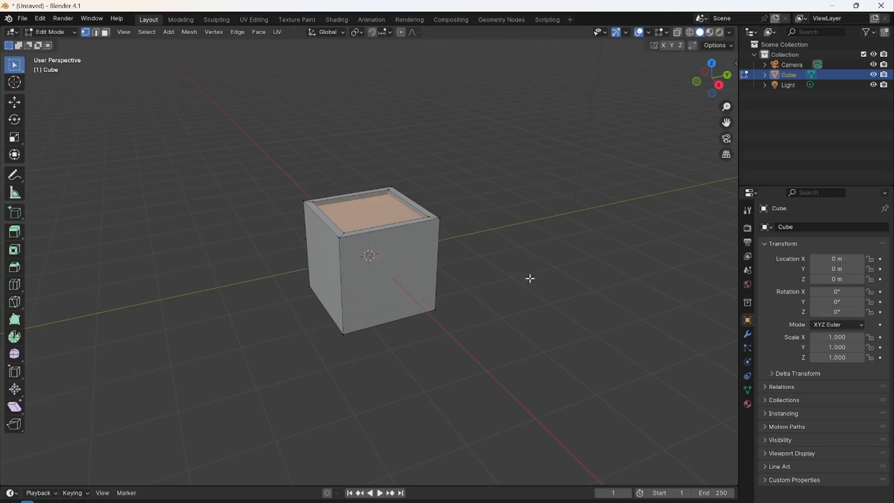
click(530, 279)
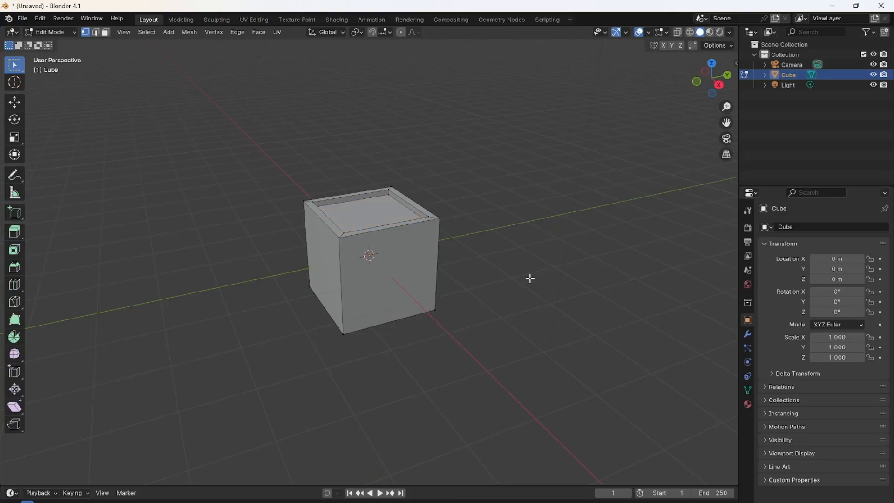
middle_drag(526, 280, 509, 303)
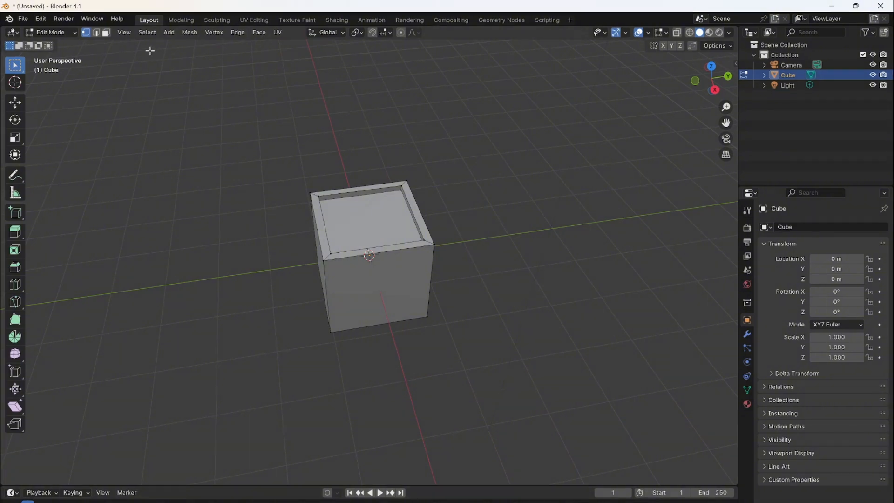
Return to Object Mode, add a text object and replace its content with "$".
key(Tab)
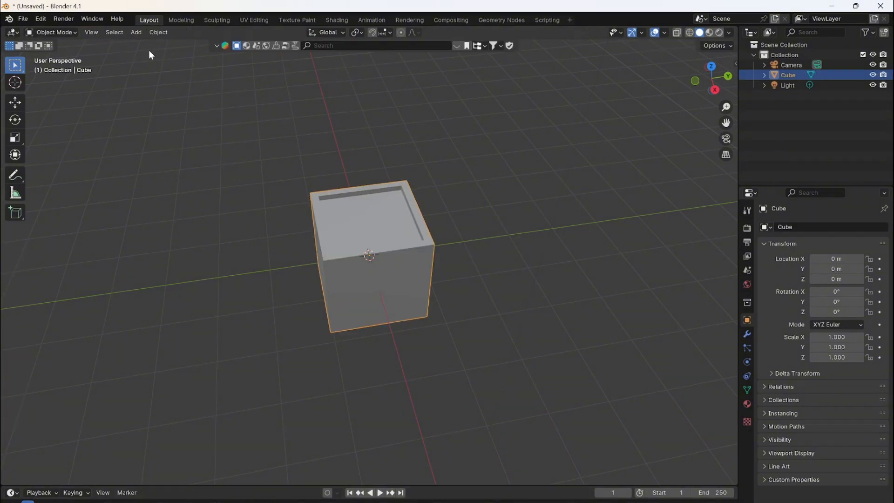
click(132, 34)
click(159, 85)
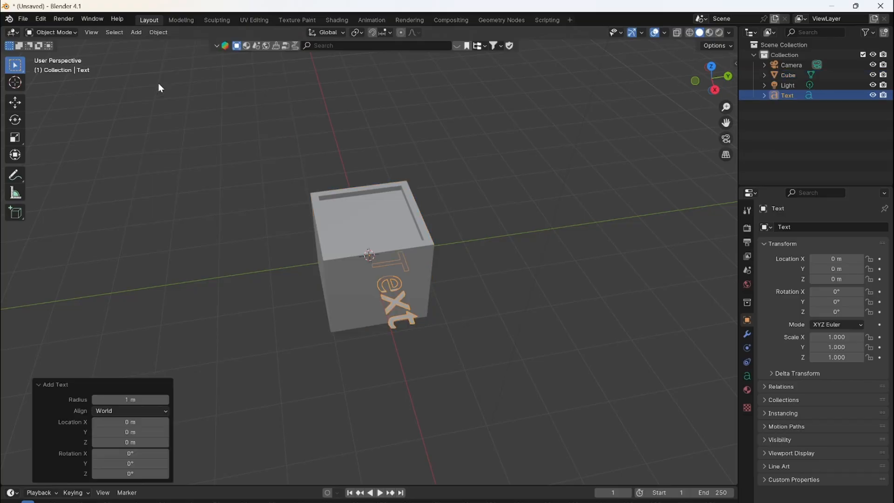
key(Tab)
key(BackSpace)
key(BackSpace)
key(BackSpace)
key(BackSpace)
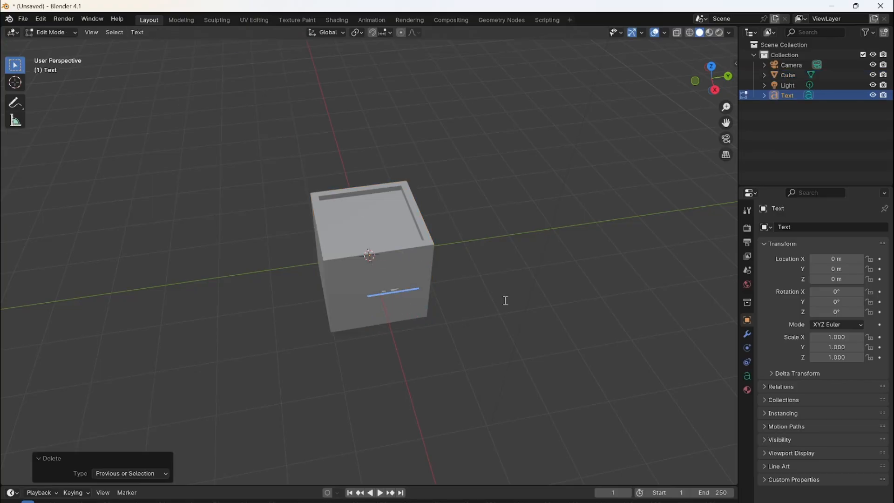
key(Return)
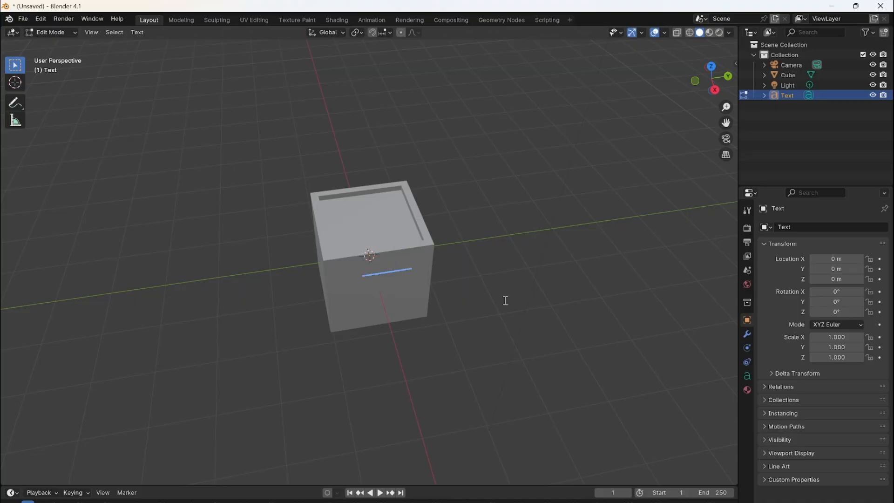
text($)
key(Tab)
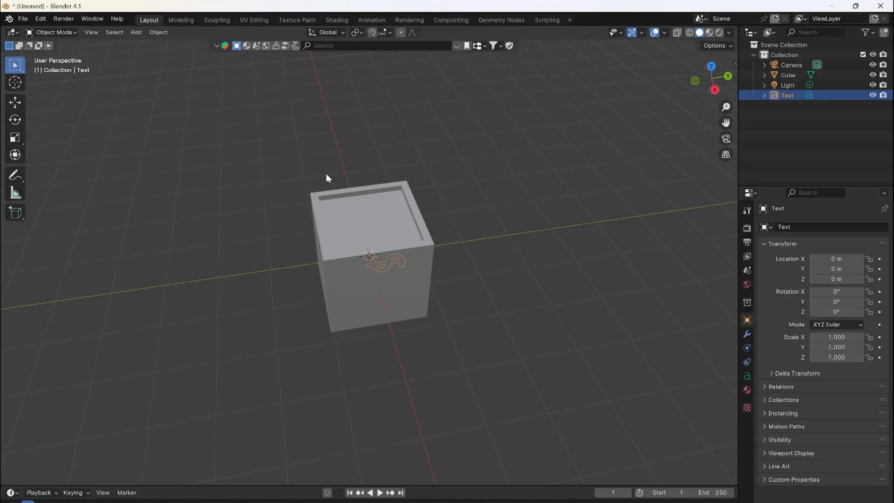
Move the dollar-sign text about 2.2 m along Y beside the box and set its geometry extrude to 0.06 m.
click(23, 101)
drag(411, 252, 551, 267)
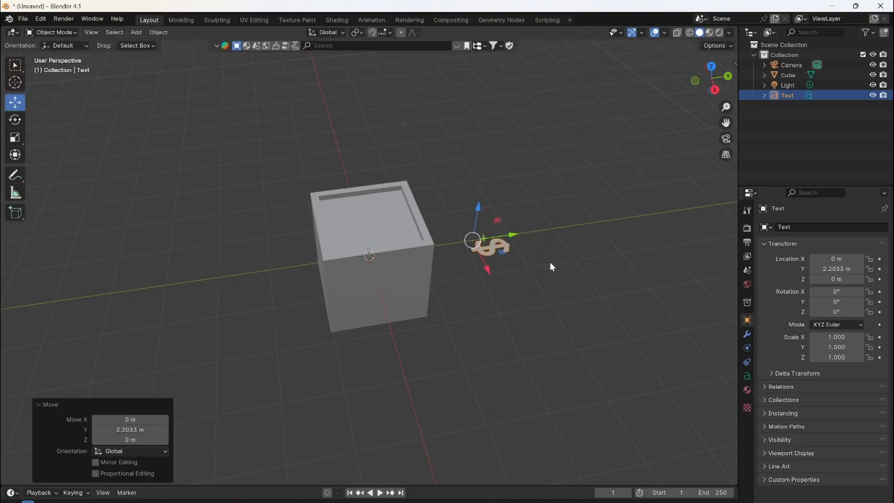
click(747, 376)
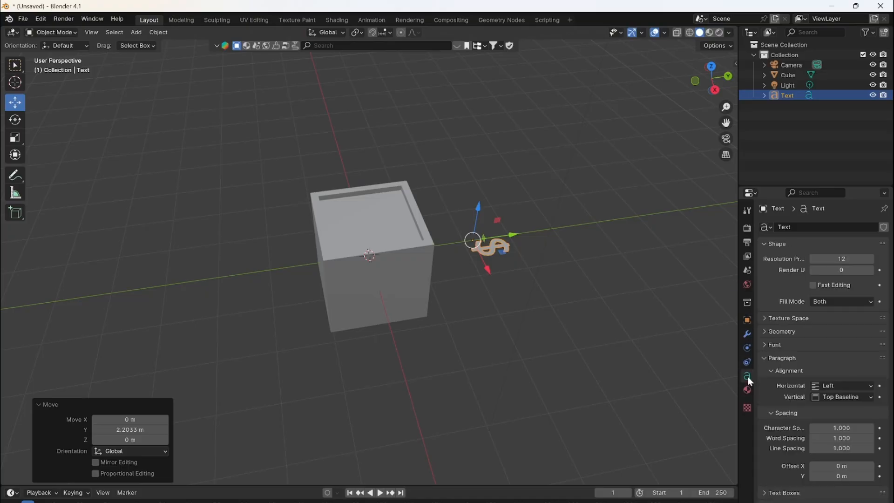
click(771, 334)
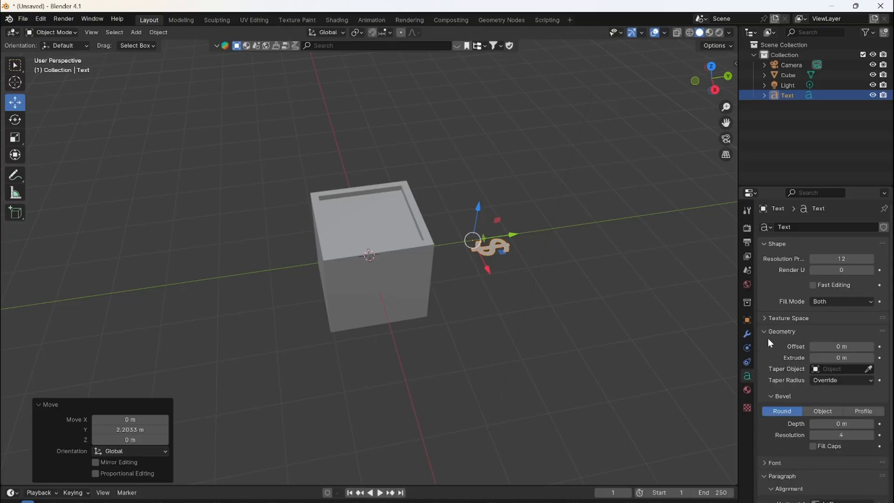
click(871, 358)
click(871, 358)
click(871, 358)
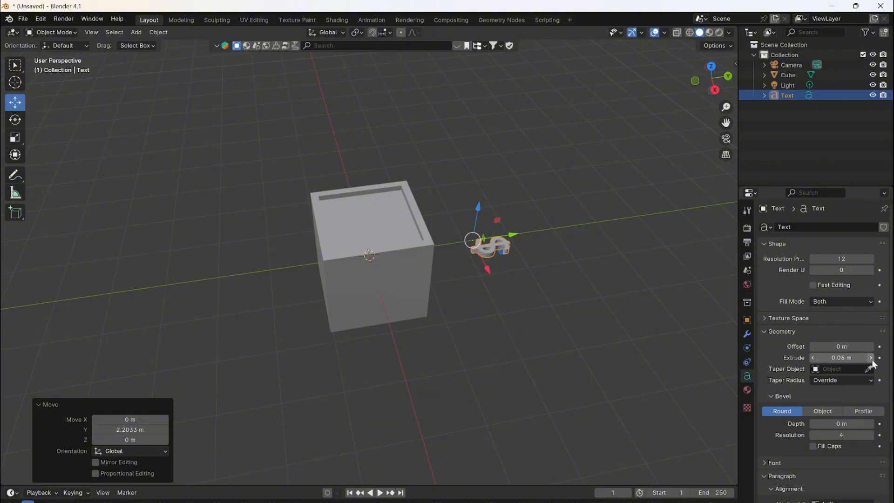
Scale the dollar sign up by about 1.459 and set its origin to Center of Mass (Volume).
click(607, 323)
click(158, 33)
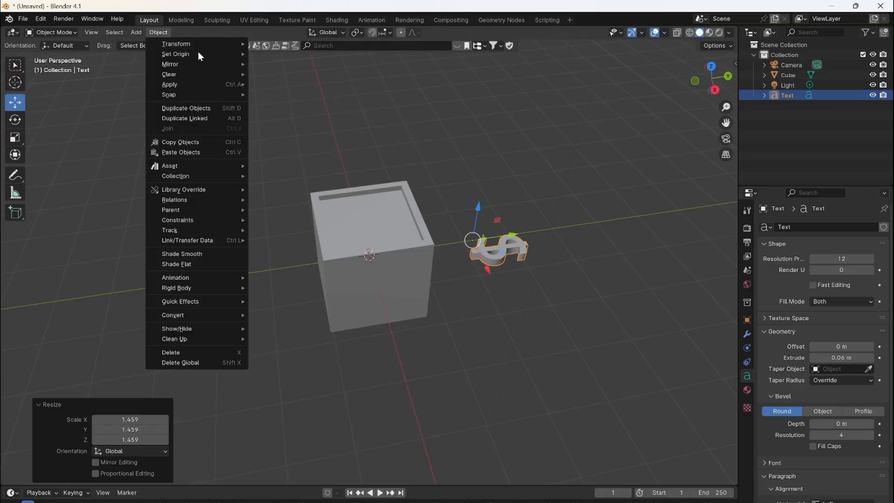
mouse_move(222, 52)
click(344, 100)
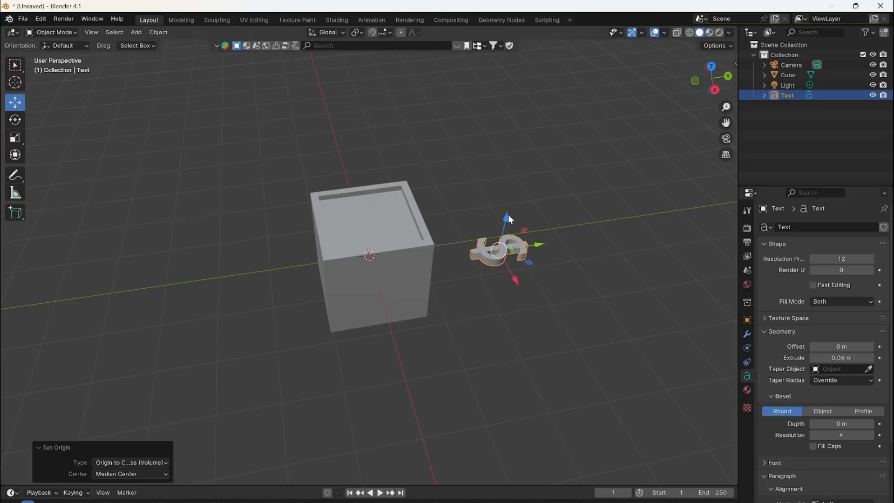
Center the dollar-sign text over the box by setting its X and Y location to 0 m.
drag(507, 218, 510, 214)
key(n)
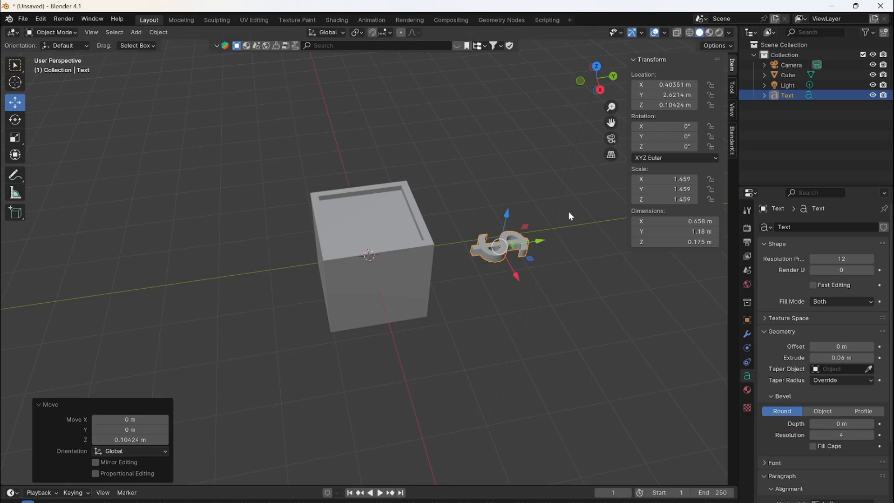
click(675, 85)
text(0)
click(676, 96)
text(0)
key(Return)
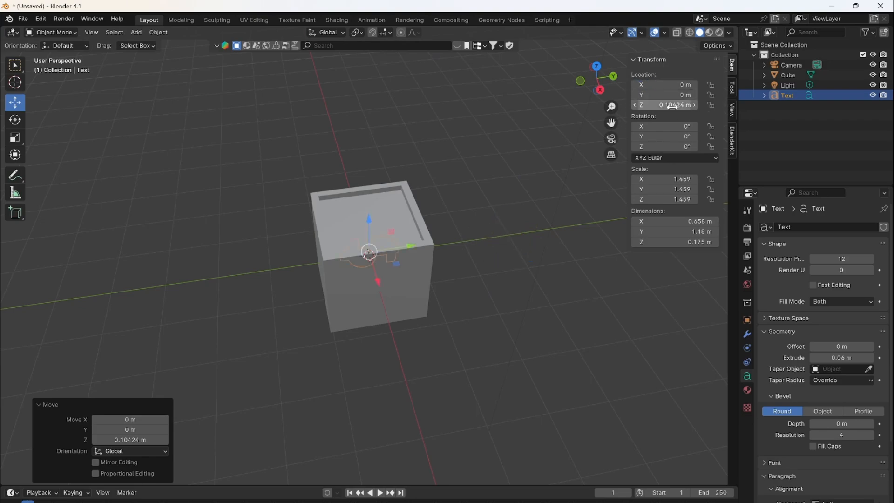
Set the dollar sign's Z location to 1 m, then lower it into the box's recess to about 0.88 m.
click(672, 105)
text(1)
key(Return)
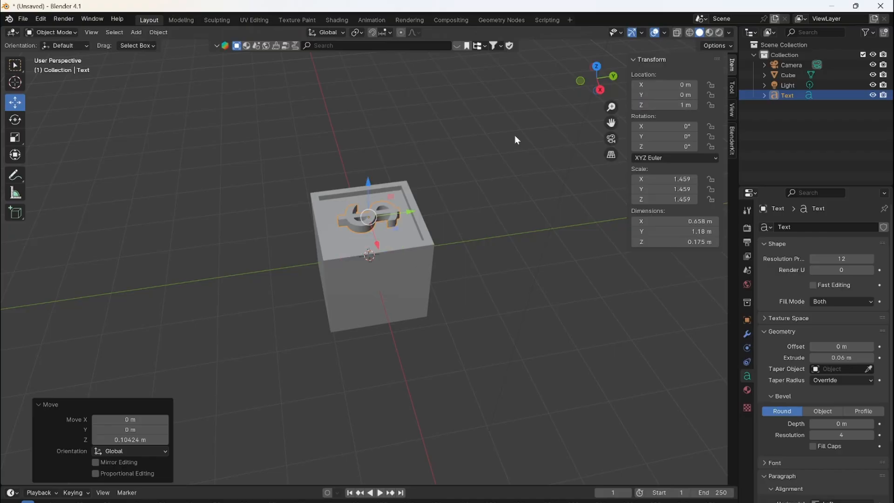
drag(368, 181, 368, 187)
click(505, 204)
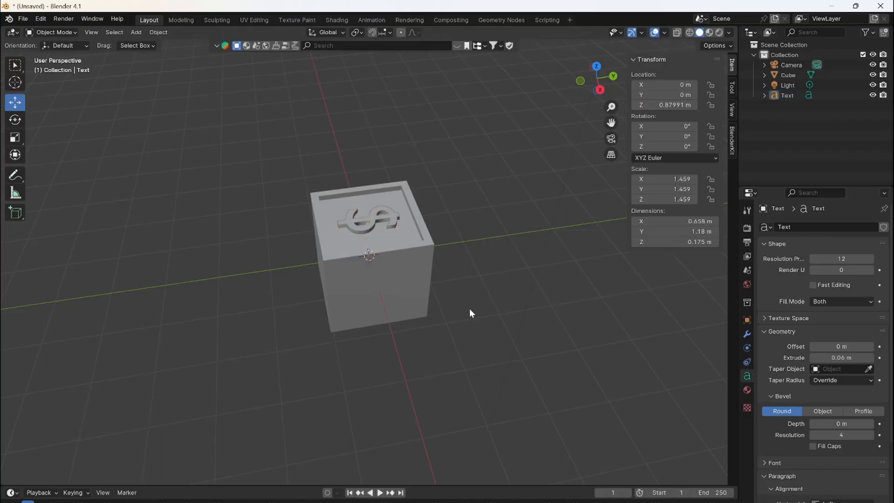
Convert the dollar-sign text object on top of the box to a mesh.
middle_drag(467, 309, 563, 320)
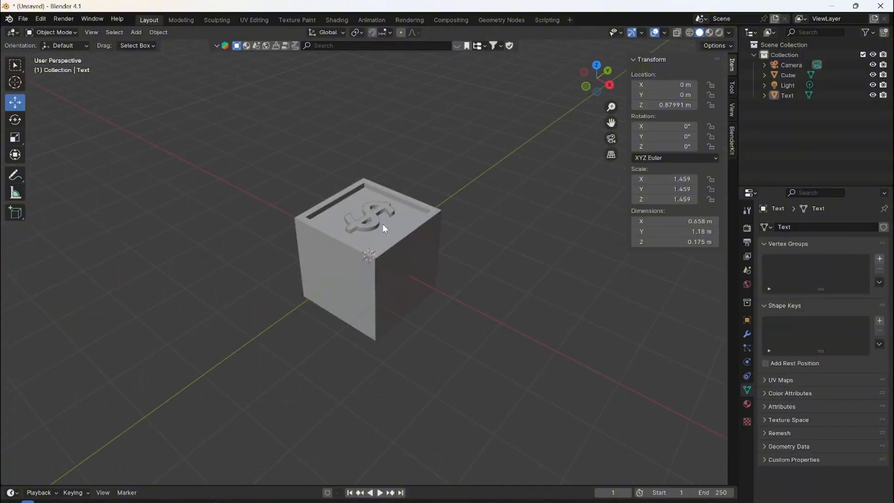
click(377, 220)
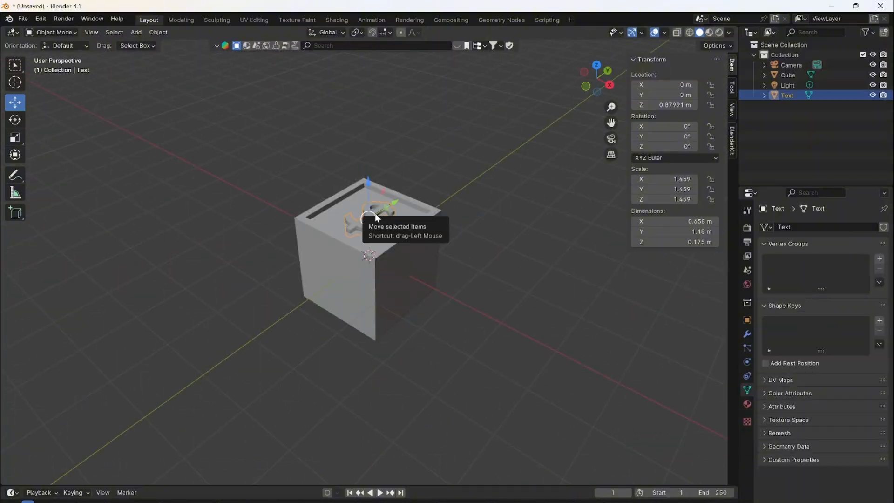
right_click(381, 208)
mouse_move(382, 208)
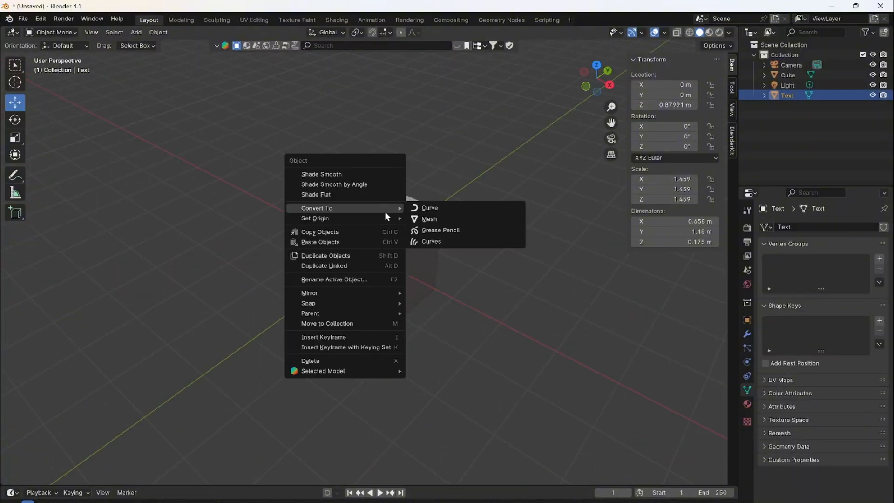
click(453, 220)
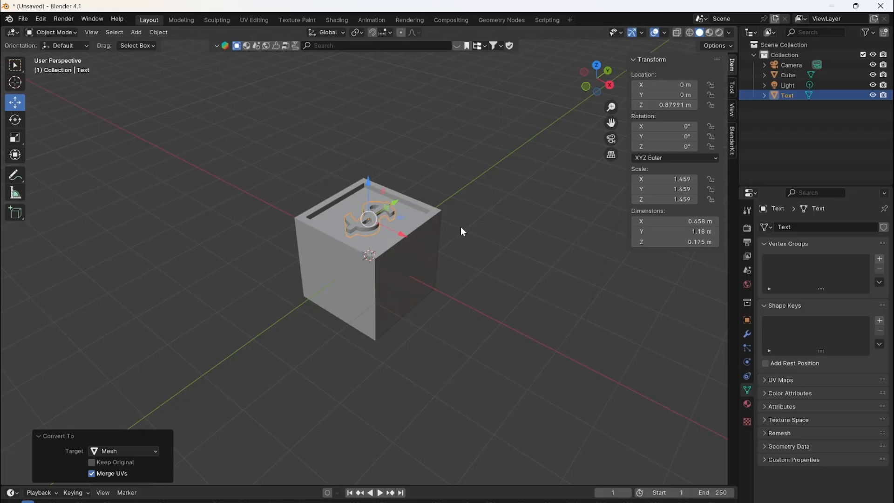
Create a new material for the dollar sign and make its base color saturated red.
click(747, 404)
click(826, 272)
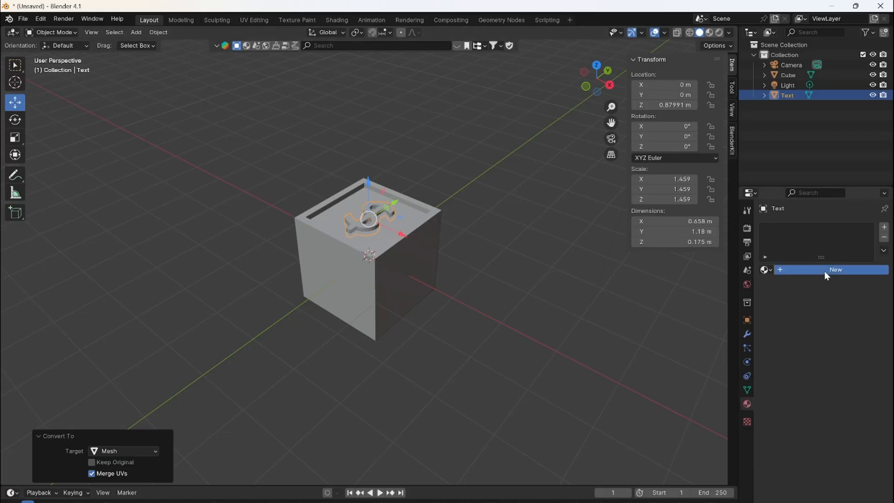
click(789, 271)
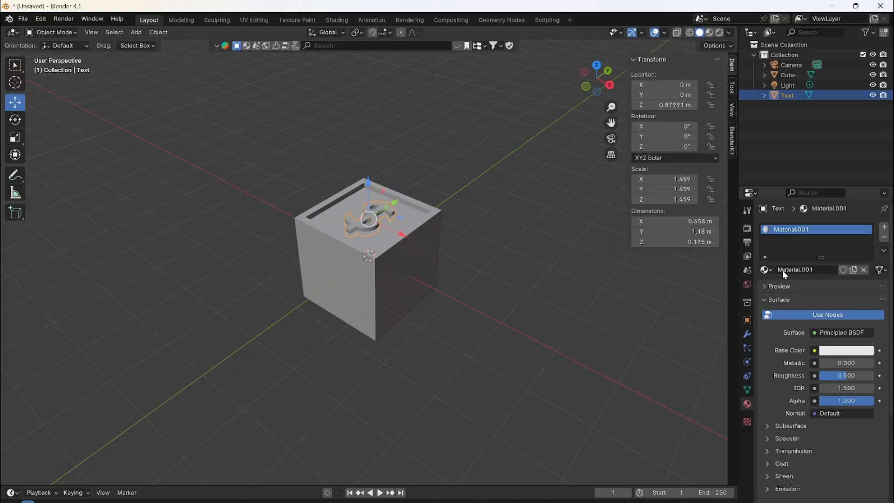
click(838, 351)
drag(827, 266, 812, 281)
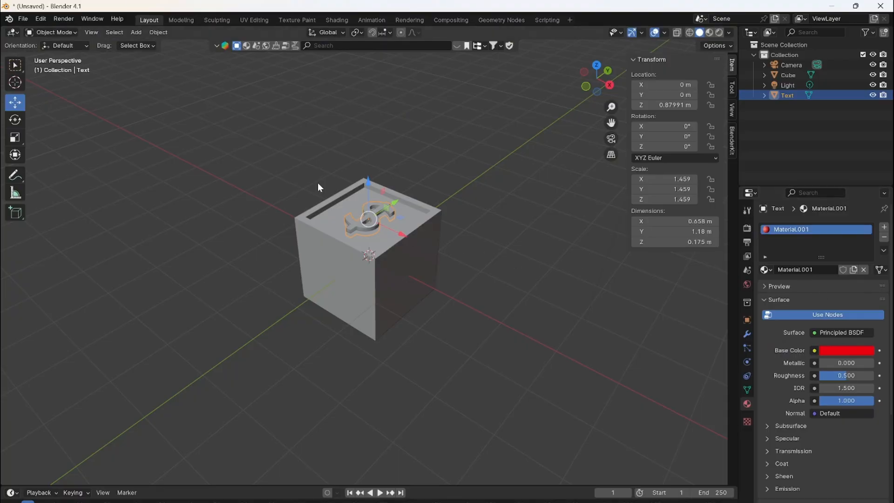
Select the whole dollar-sign mesh in face selection mode, return to Object Mode and switch the viewport shading to Material Preview.
key(Tab)
key(a)
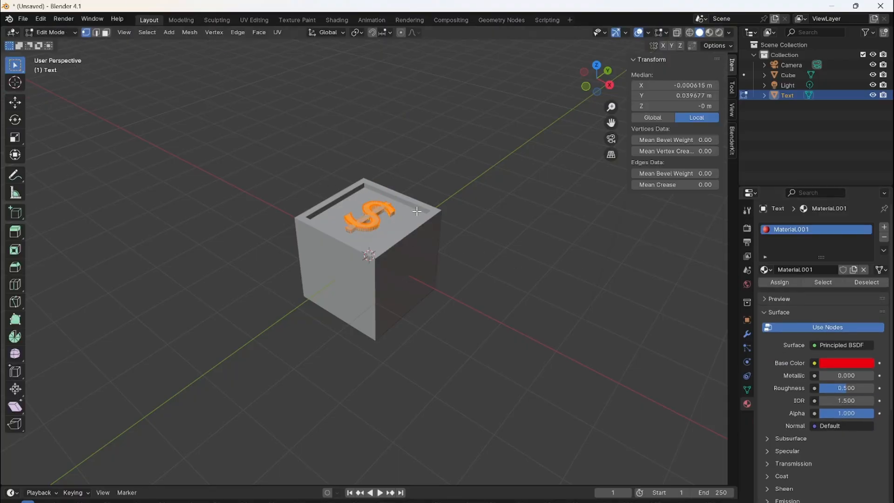
click(105, 33)
key(Tab)
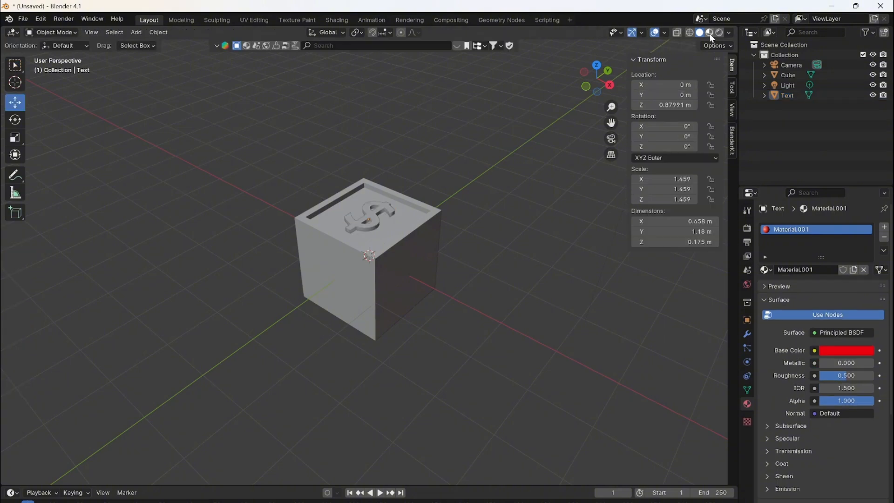
click(709, 32)
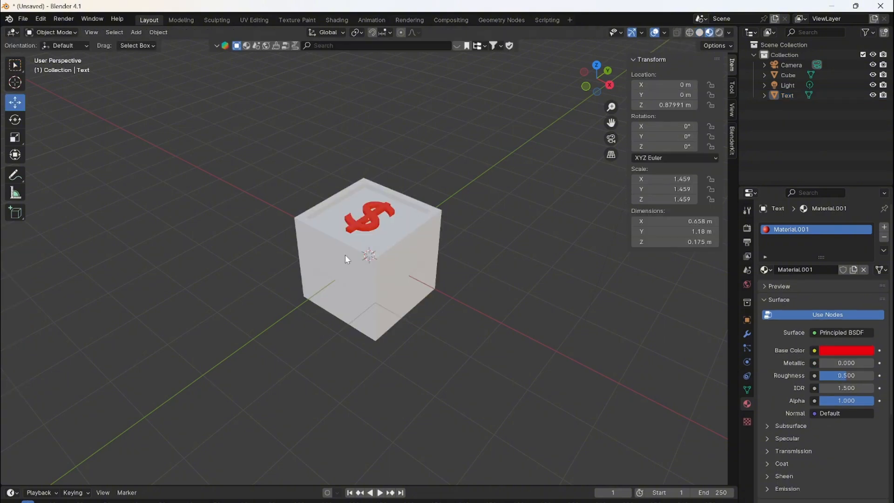
Create a new material for the box, make its base color saturated green, and deselect the box.
click(431, 265)
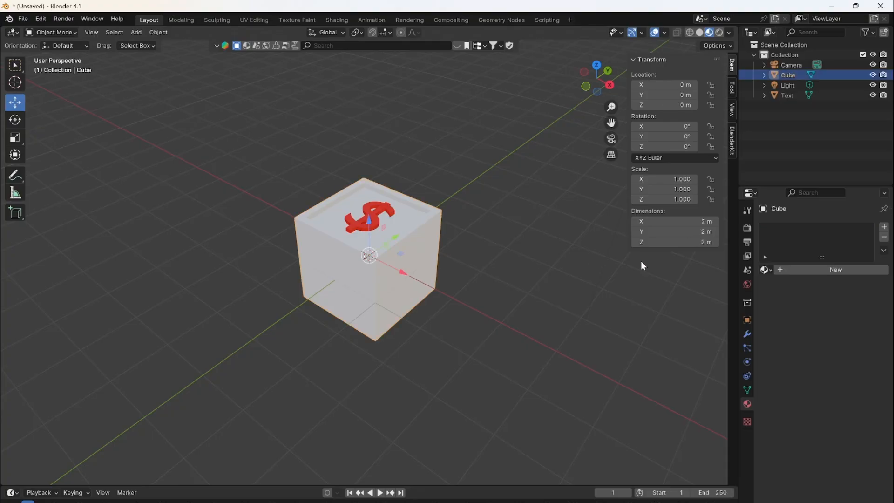
click(793, 272)
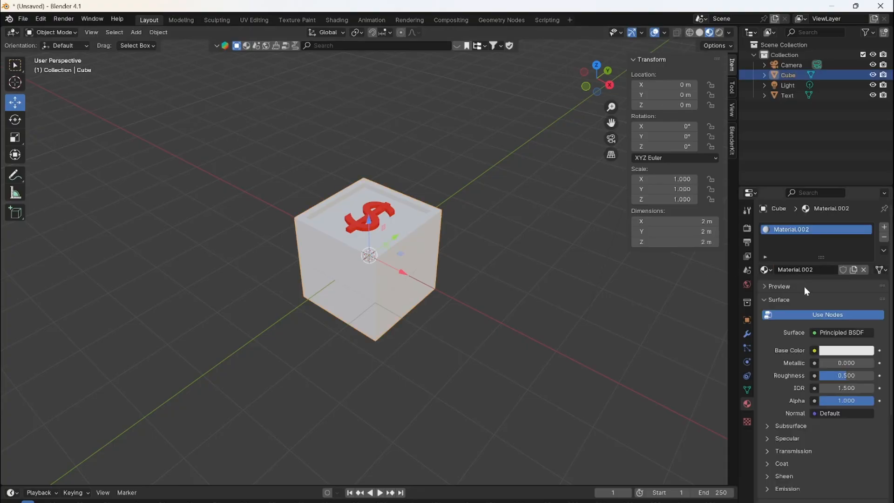
click(832, 350)
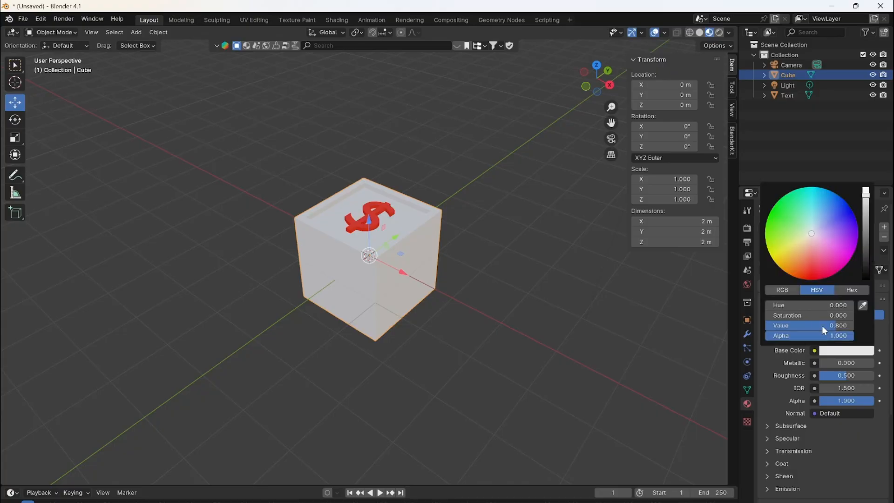
drag(799, 239, 765, 214)
click(497, 328)
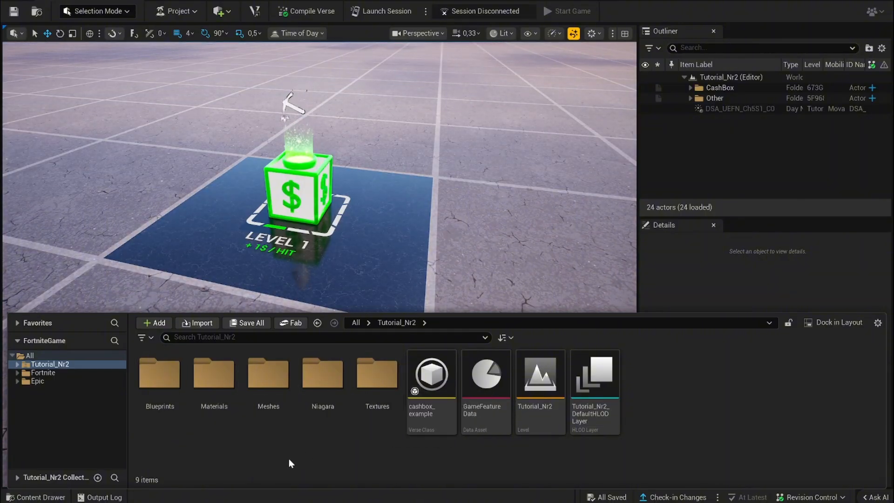
Switch to Unreal Editor for Fortnite and browse the Tutorial_Nr2 project's Meshes folder and Blueprints folder.
double_click(269, 384)
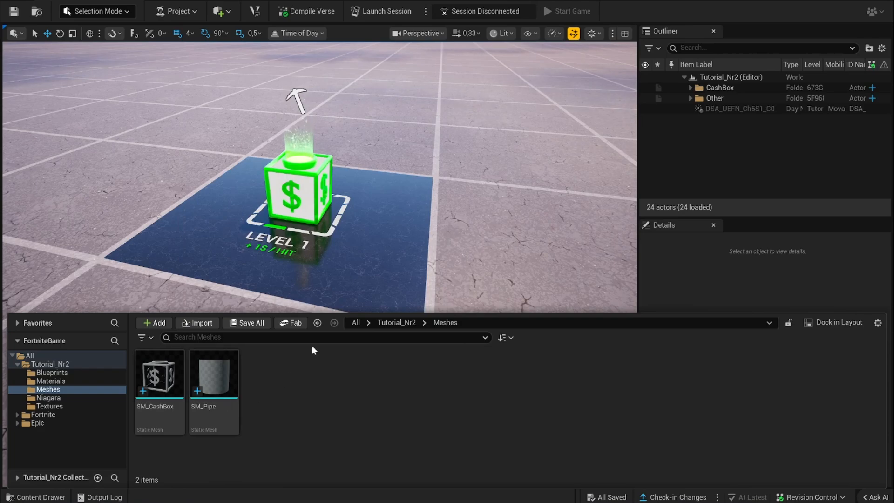
click(317, 323)
click(166, 388)
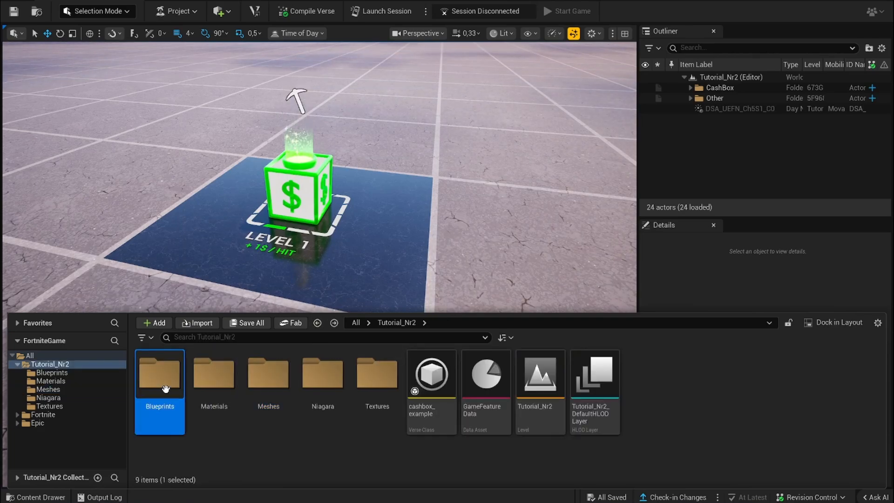
double_click(165, 389)
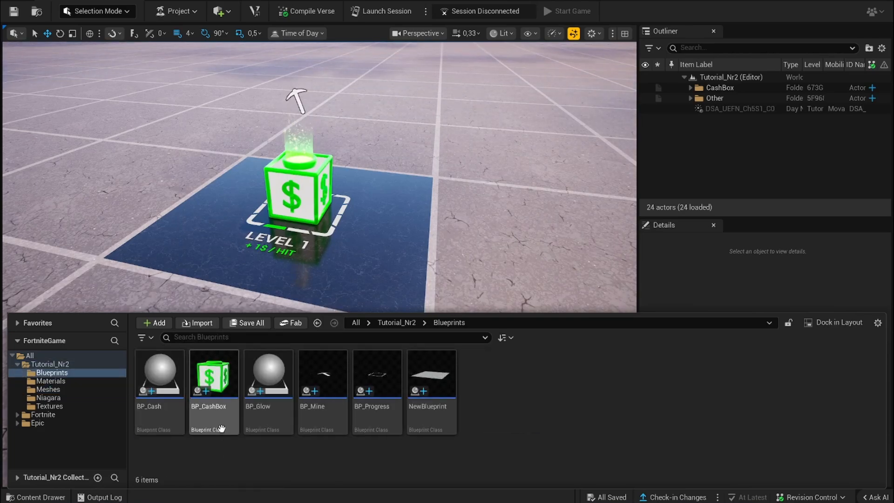
right_click(482, 381)
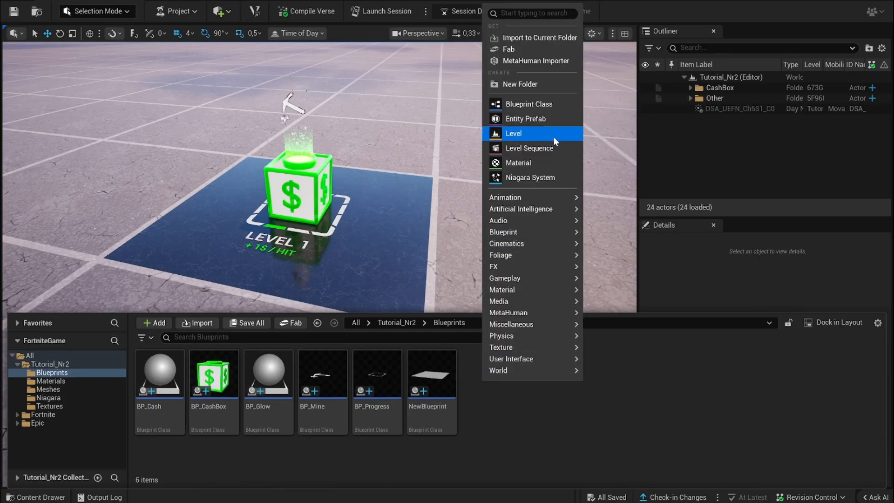
click(555, 105)
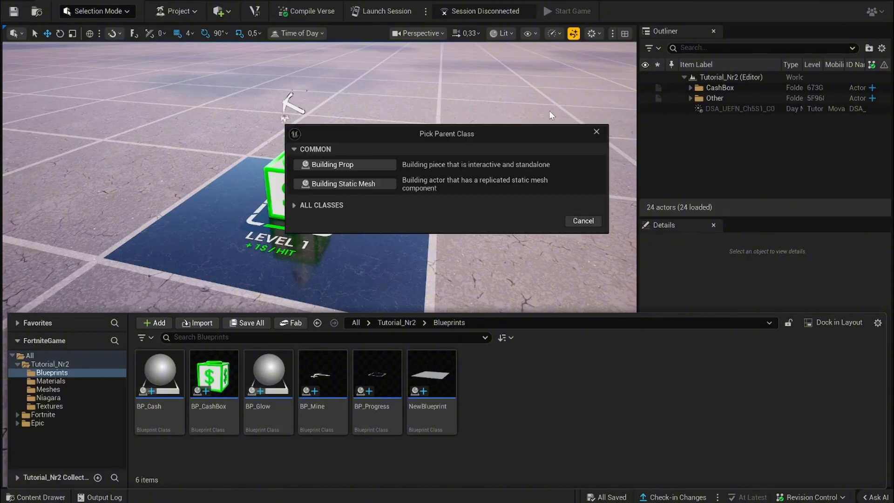
click(596, 132)
Open the BP_CashBox blueprint and examine its component tree, the component types that can be added, and the CashBox component.
click(217, 410)
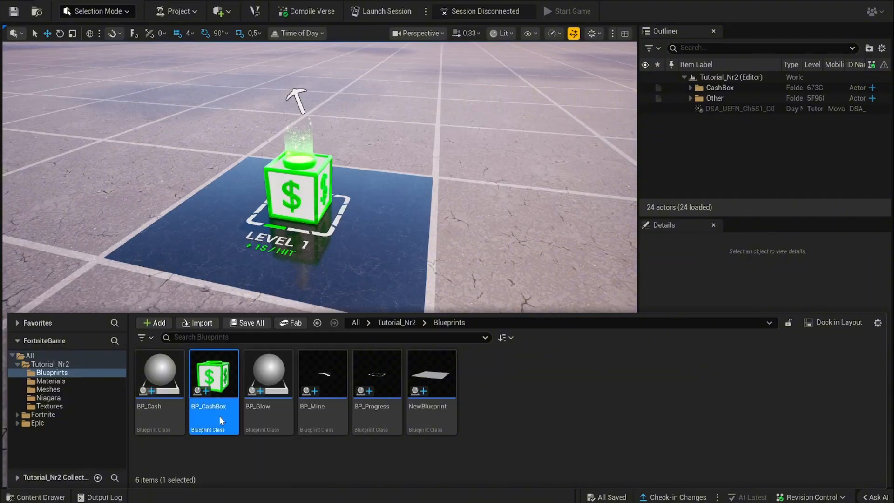
double_click(219, 415)
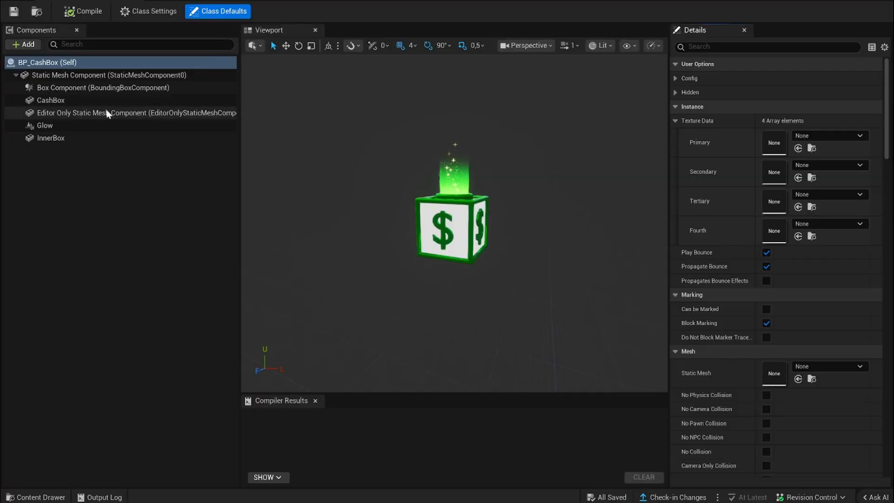
click(83, 100)
click(67, 61)
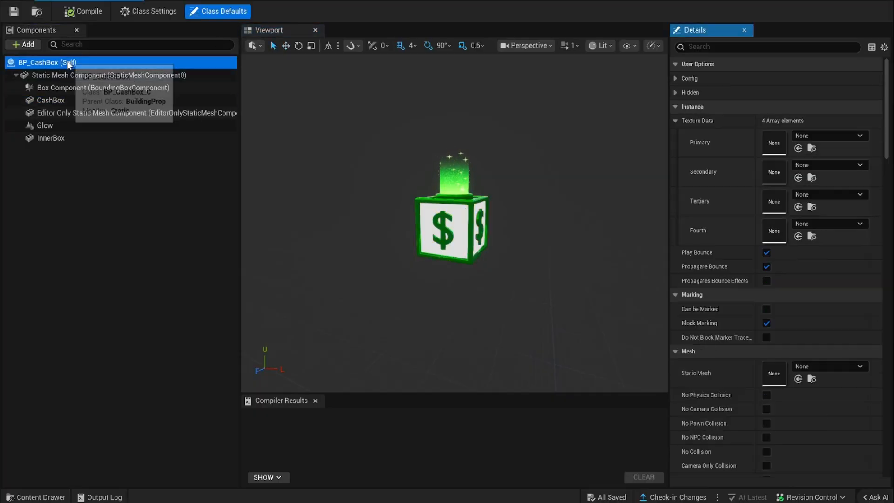
right_click(66, 61)
click(96, 152)
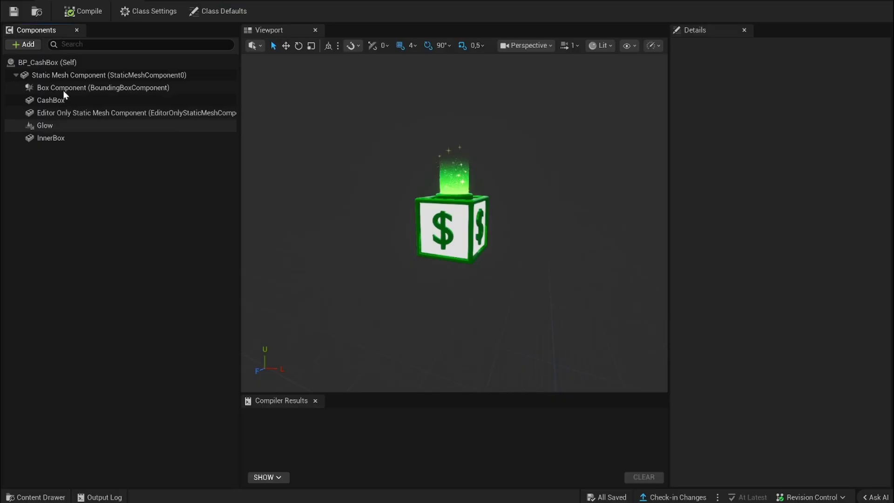
click(33, 47)
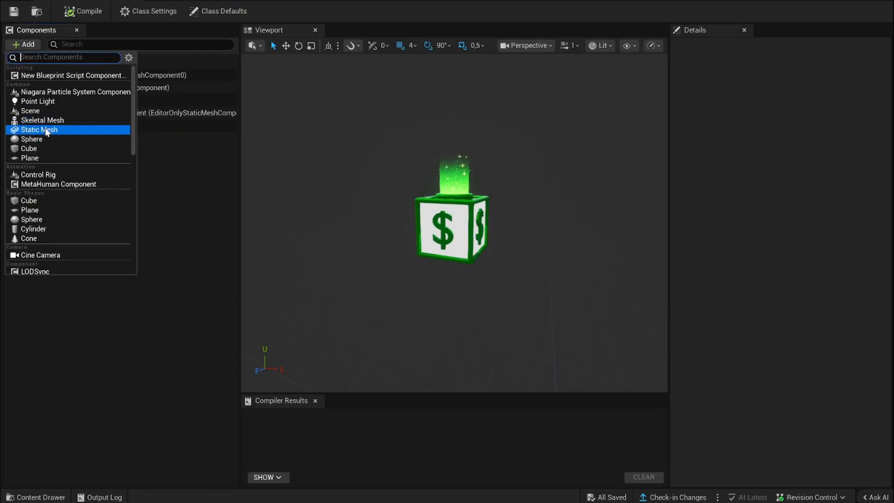
click(178, 158)
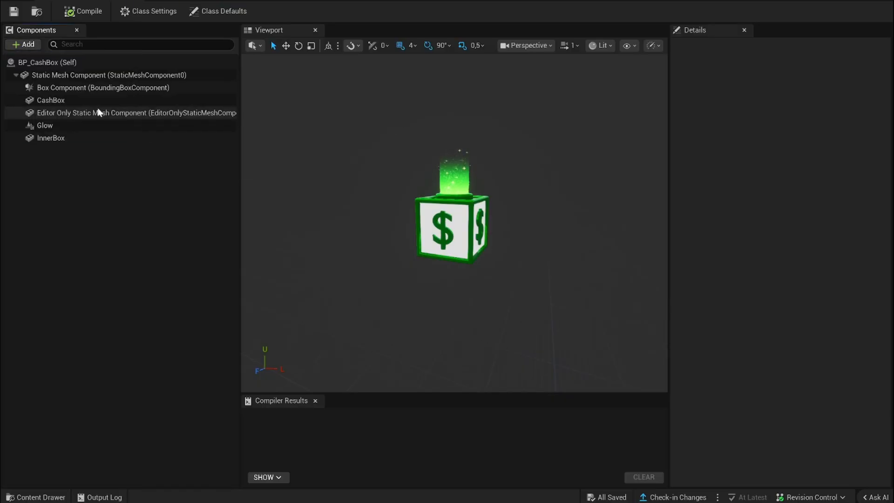
click(76, 100)
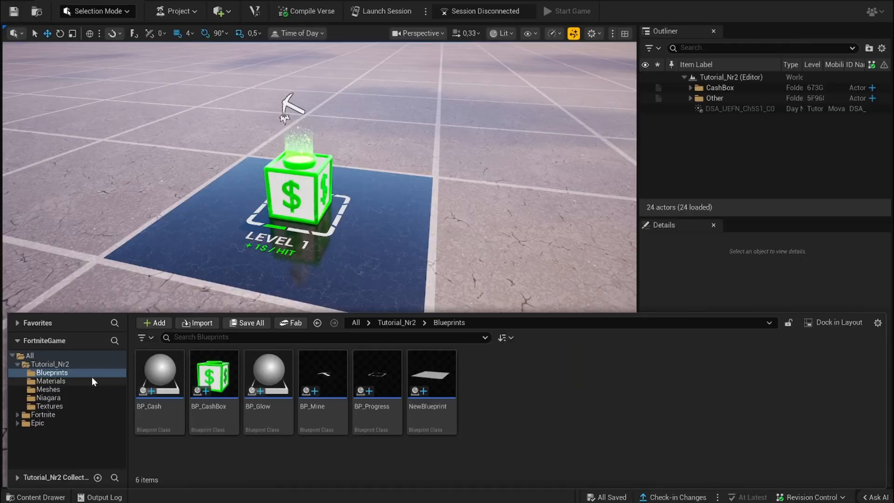
Open M_Green from the Materials folder and inspect its color constant and the main material node.
click(59, 380)
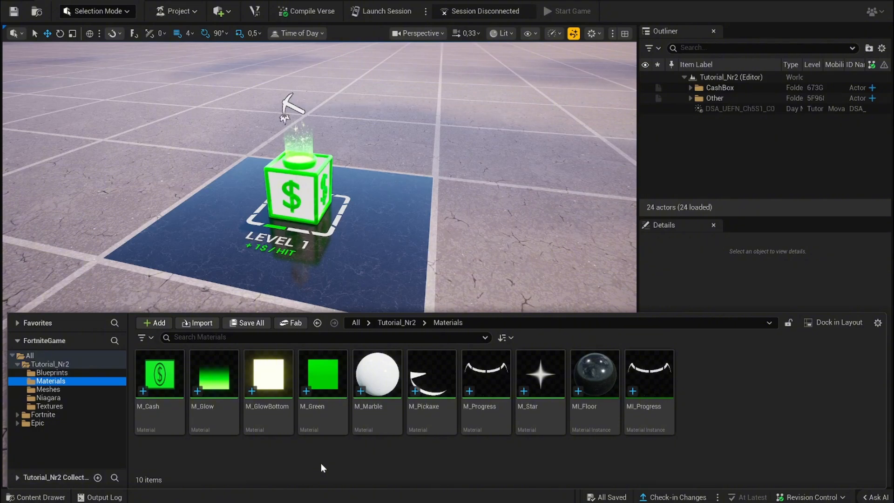
double_click(321, 420)
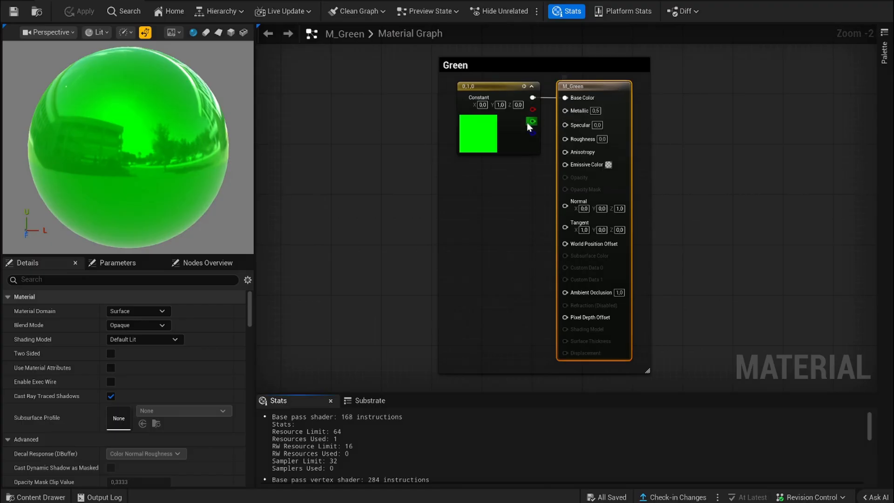
click(511, 86)
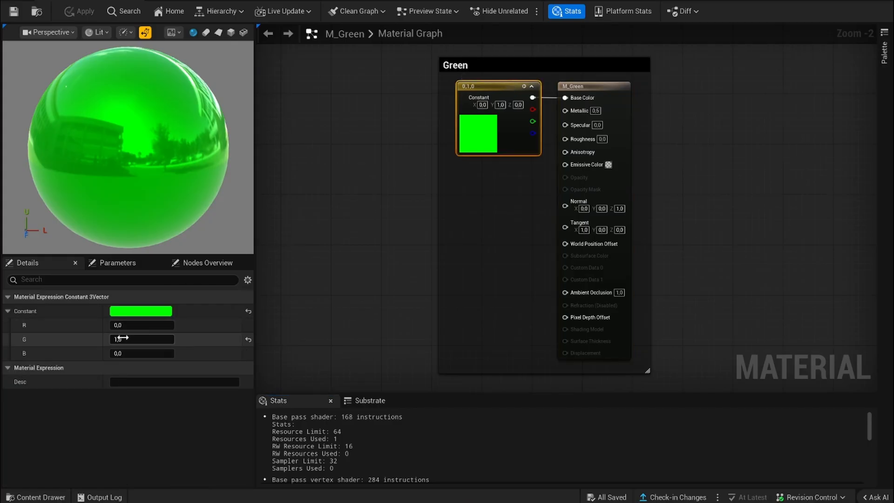
click(621, 92)
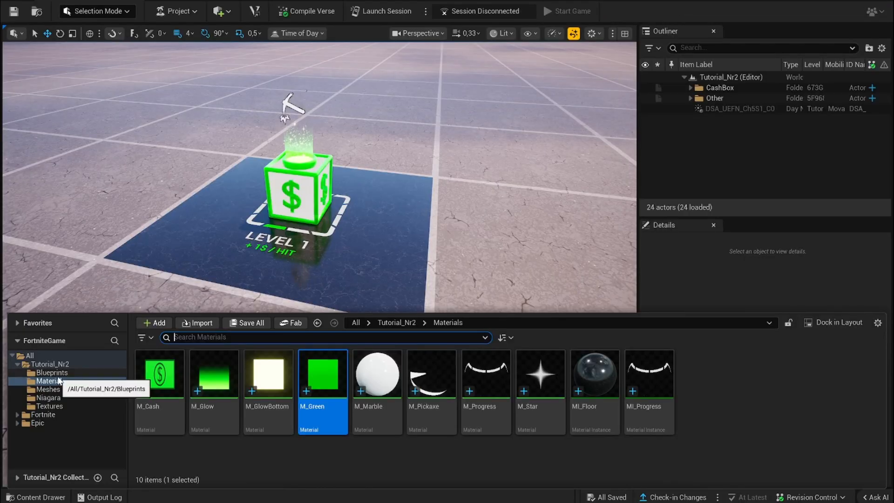
Open the BP_CashBox blueprint and examine the materials assigned to the CashBox component and its appearance in the viewport.
click(51, 373)
double_click(228, 393)
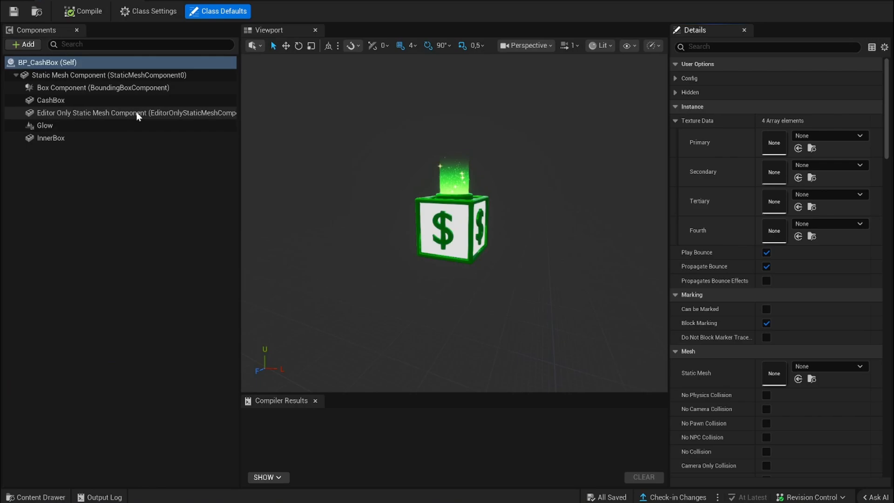
click(125, 100)
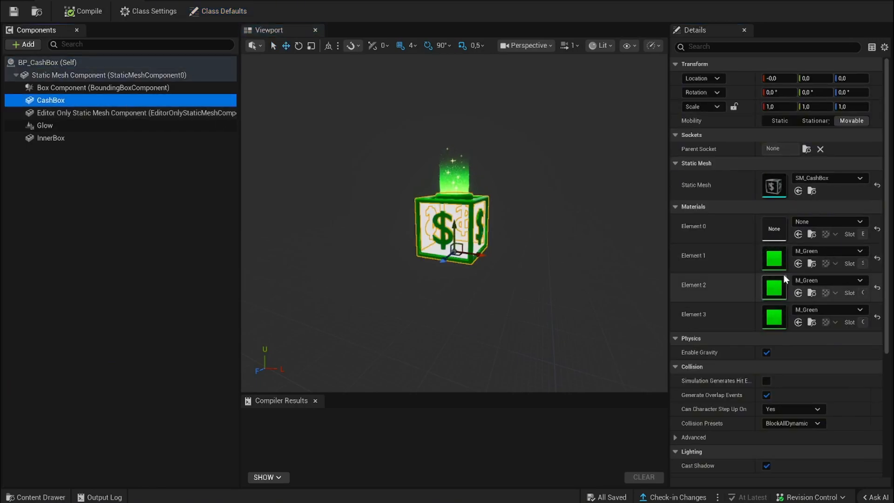
click(527, 242)
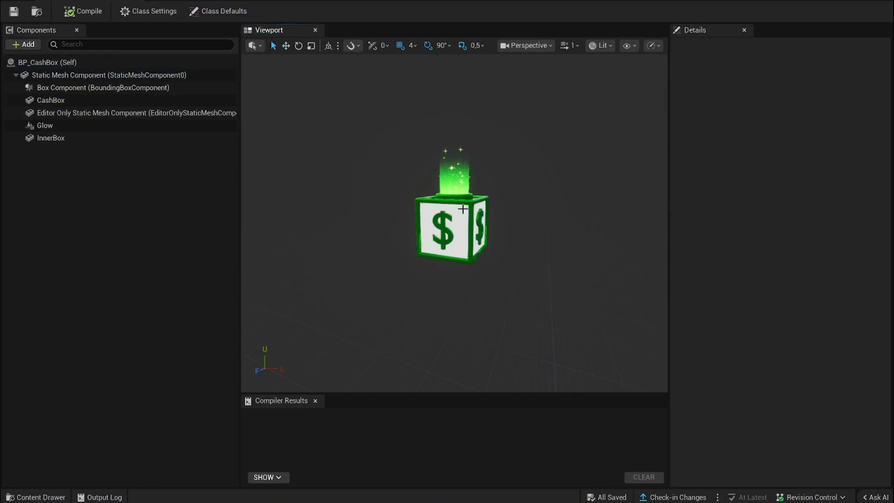
scroll(462, 209, up, 5)
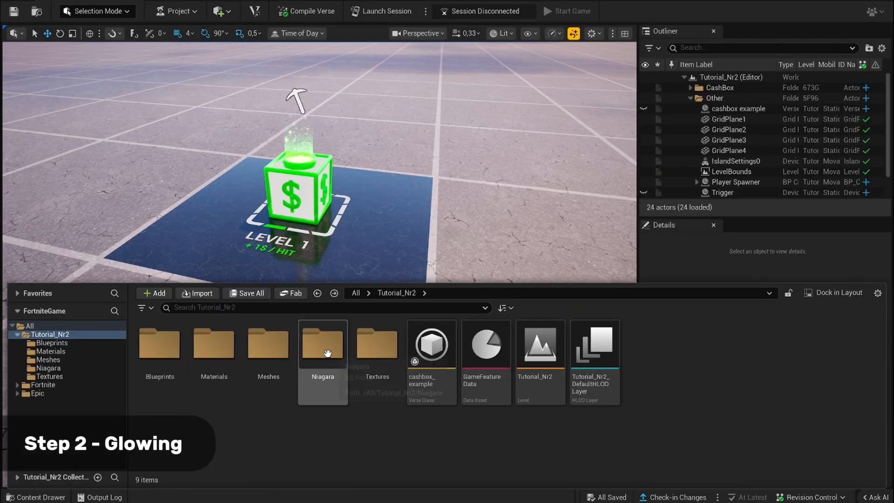
Open the project's Niagara folder and view the emitters and systems offered as a base for a new Niagara System.
double_click(332, 375)
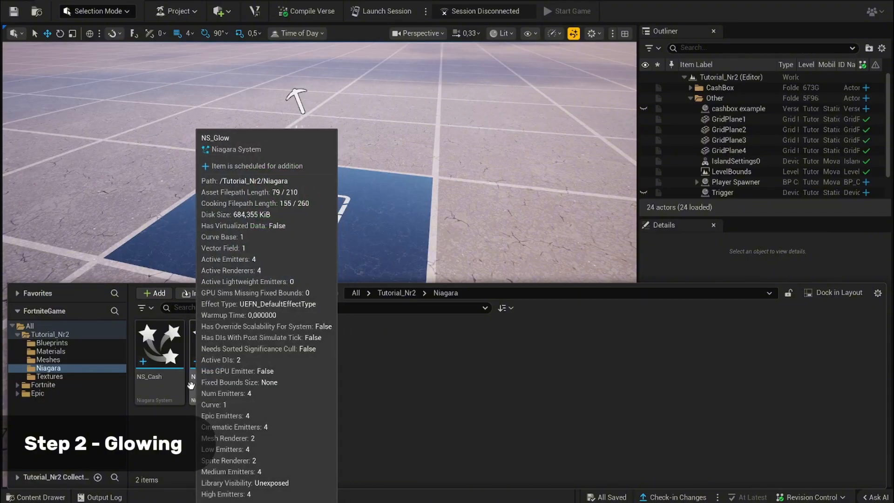
click(204, 385)
right_click(342, 368)
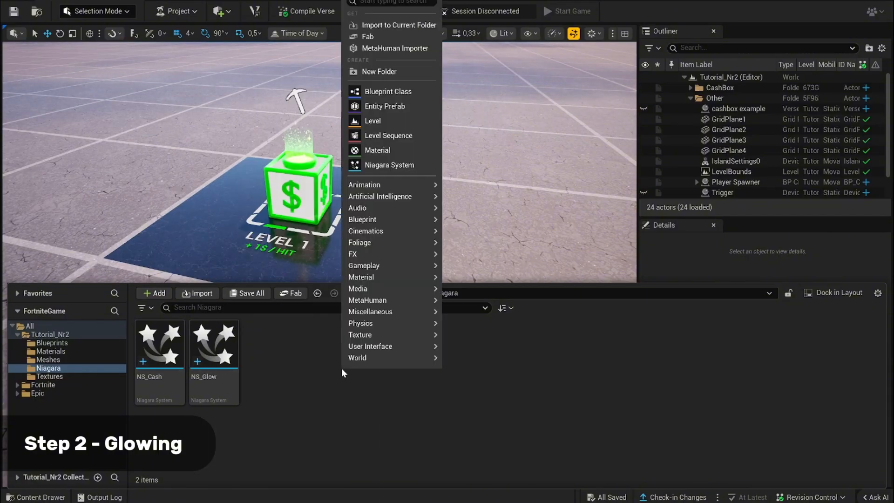
click(413, 165)
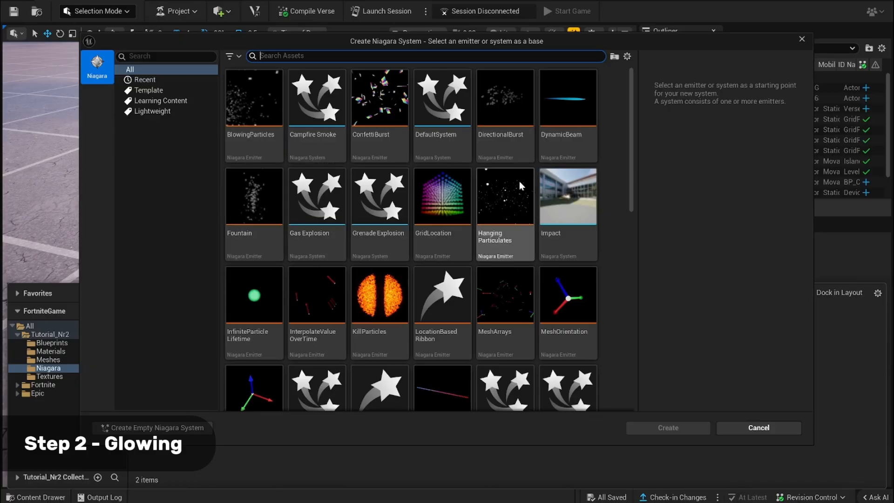
click(758, 428)
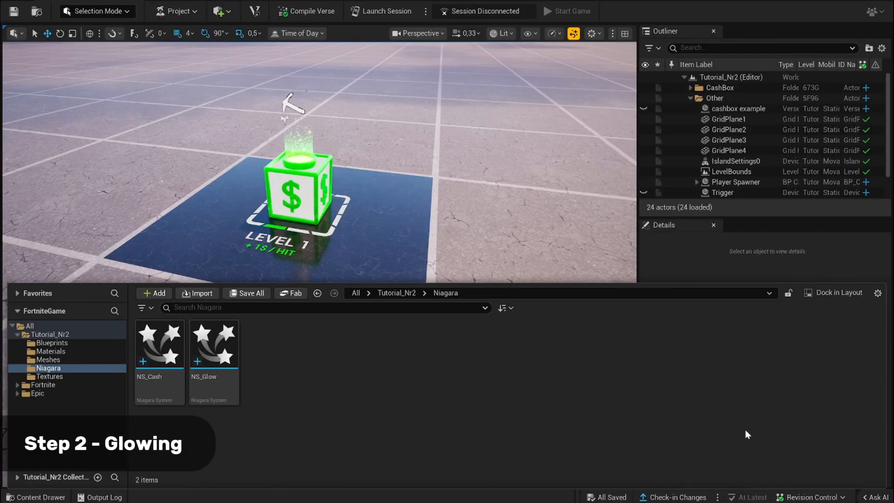
Open NS_Glow and disable the Minimal, Minimal001 and Fountain001 emitters so that only Fountain stays active.
click(230, 384)
double_click(230, 385)
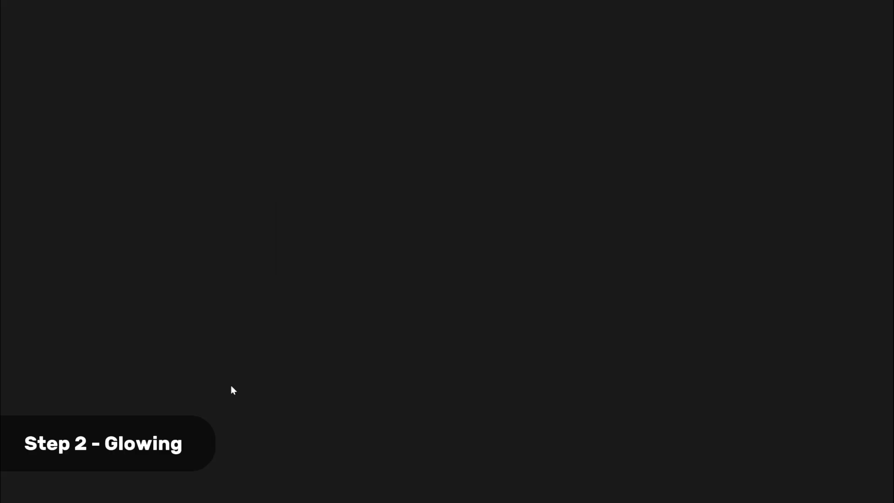
click(311, 135)
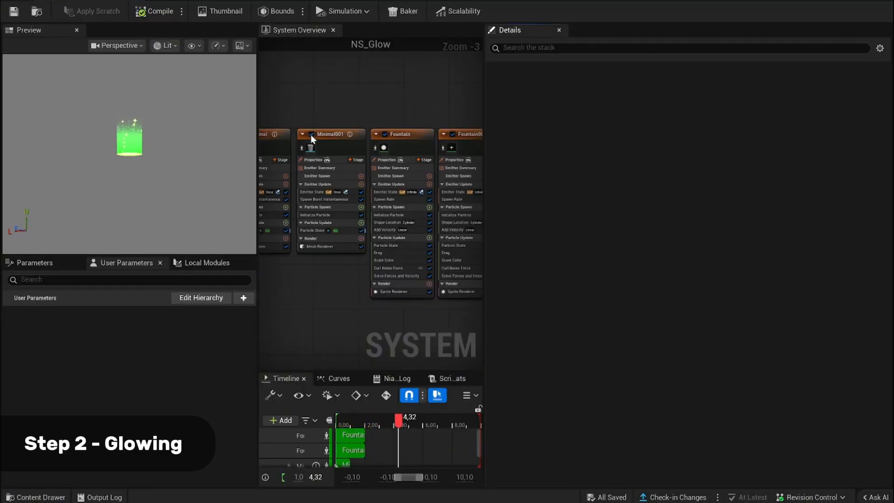
click(324, 179)
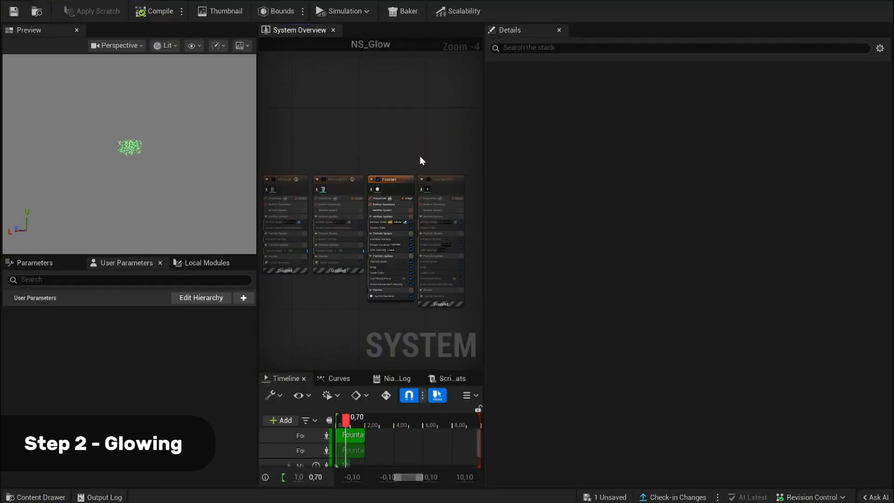
scroll(401, 252, up, 3)
right_drag(311, 332, 278, 324)
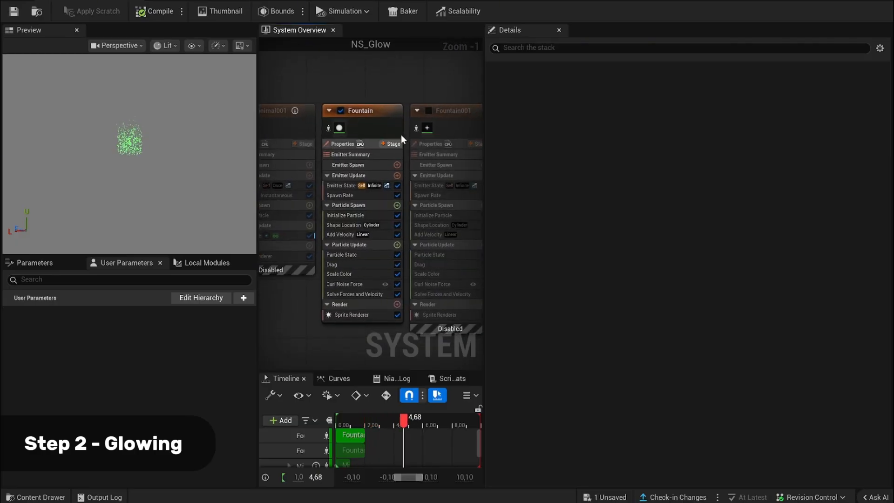
Examine the Fountain emitter's Emitter State, Spawn Rate, Initialize Particle, Shape Location and Add Velocity settings, including the particle color channels.
click(344, 185)
click(366, 195)
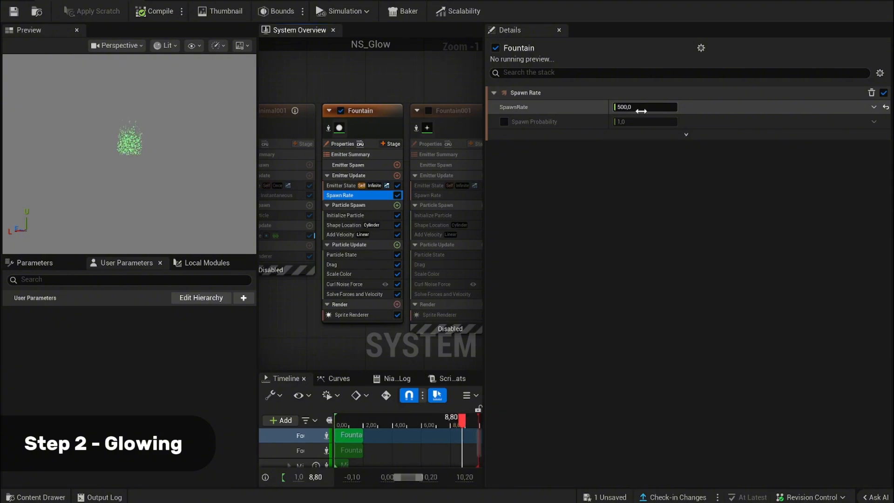
click(376, 214)
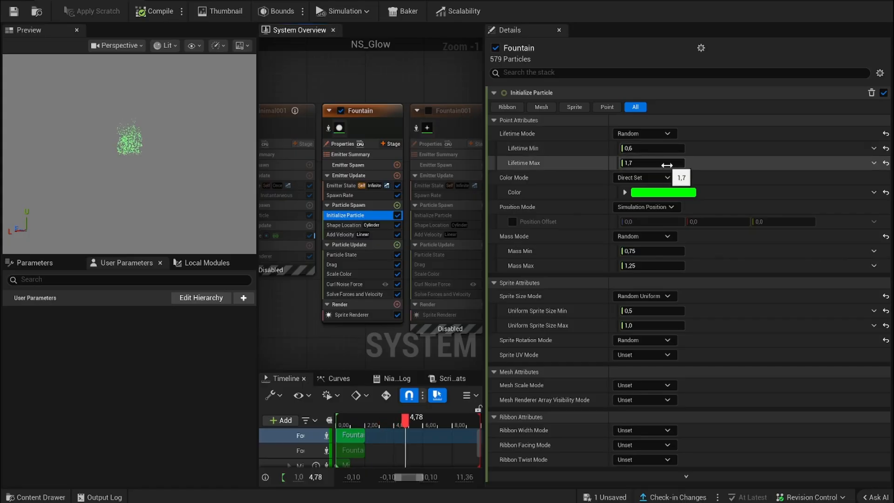
click(625, 192)
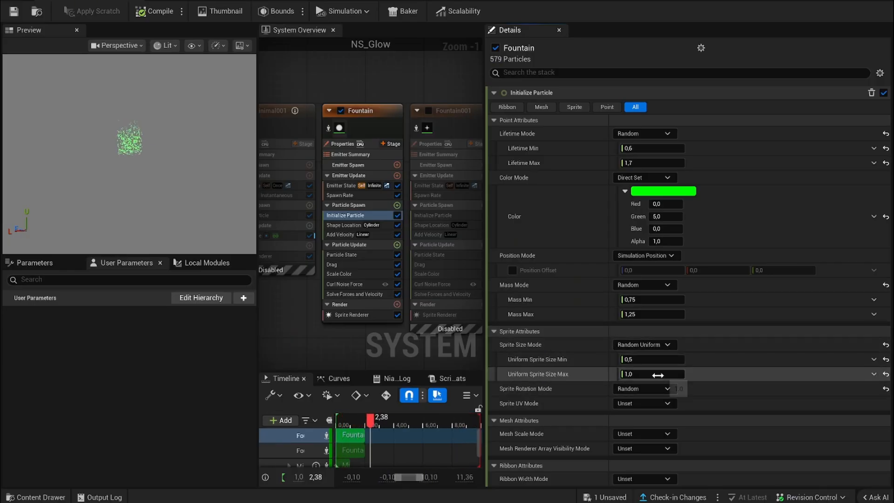
click(334, 225)
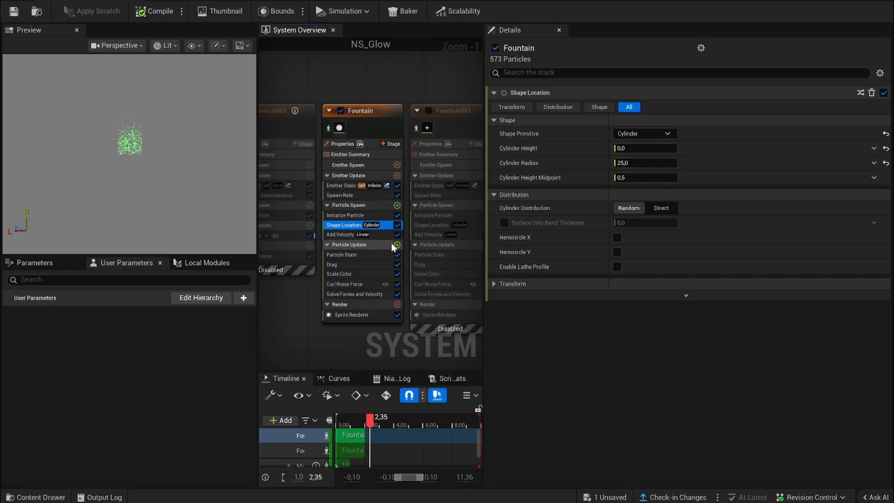
click(380, 235)
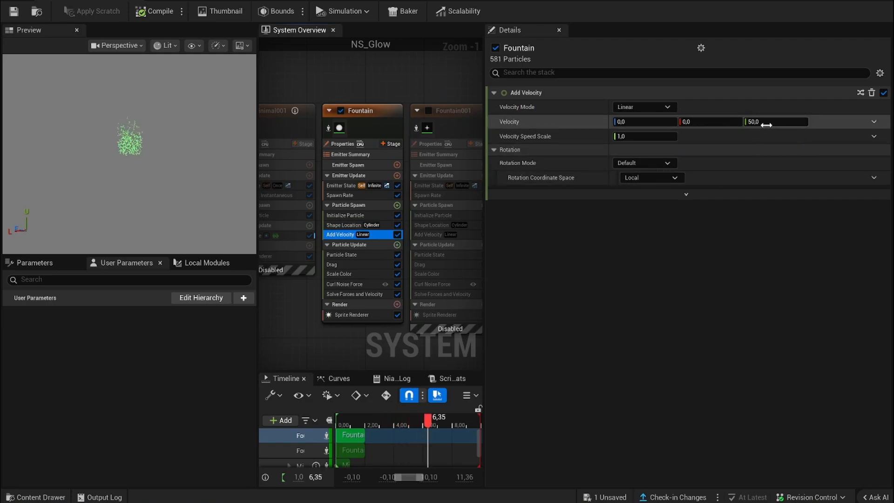
Examine the Fountain emitter's Particle State, Drag, Scale Color, Curl Noise Force, Solve Forces and Velocity, and Sprite Renderer settings.
click(379, 254)
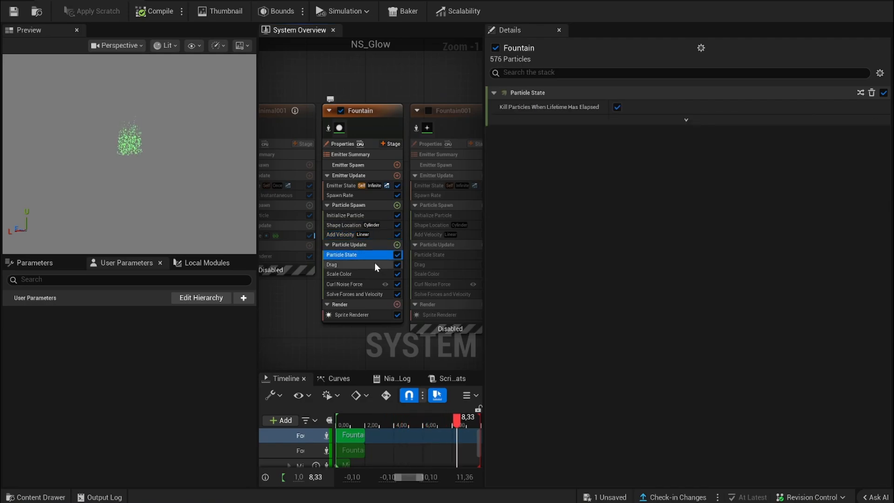
click(373, 266)
click(371, 274)
click(366, 285)
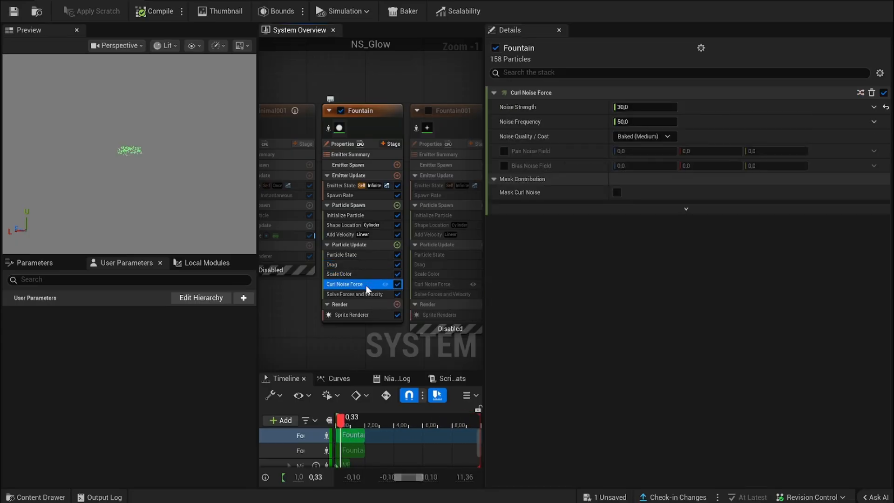
click(364, 294)
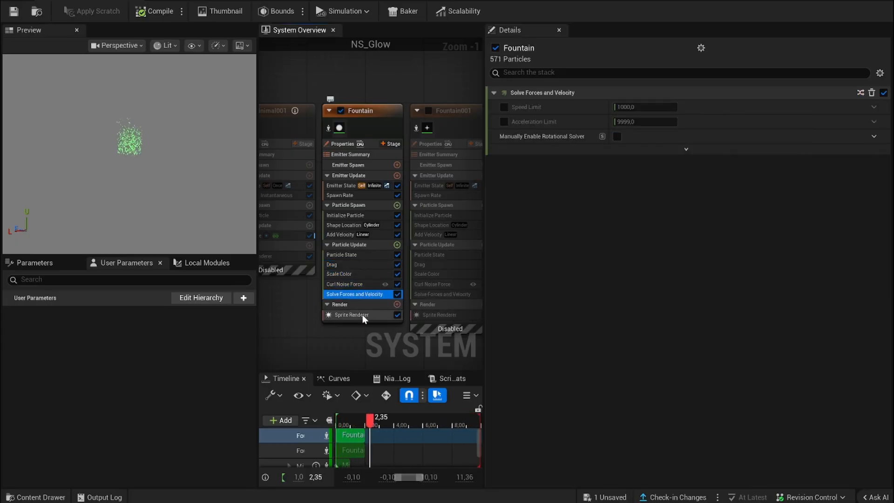
click(363, 316)
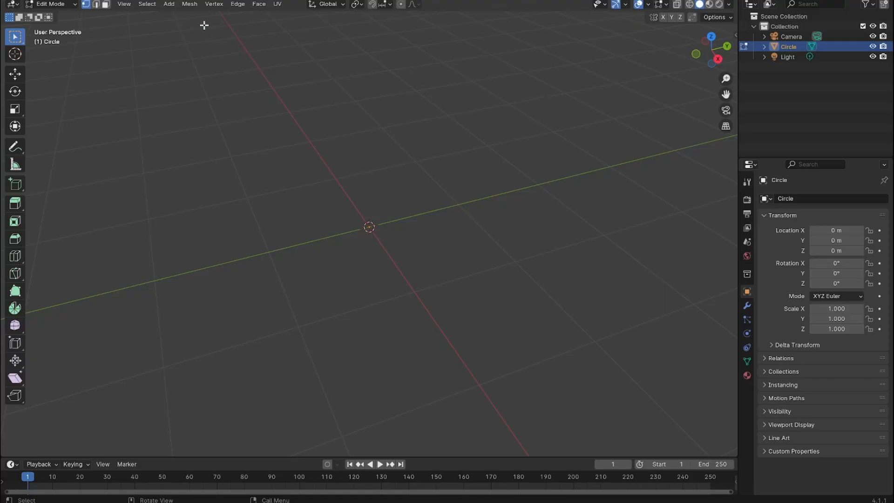
Switch to Blender and add a circle mesh with 200 vertices and a 1 m radius, keeping all its vertices selected.
click(169, 4)
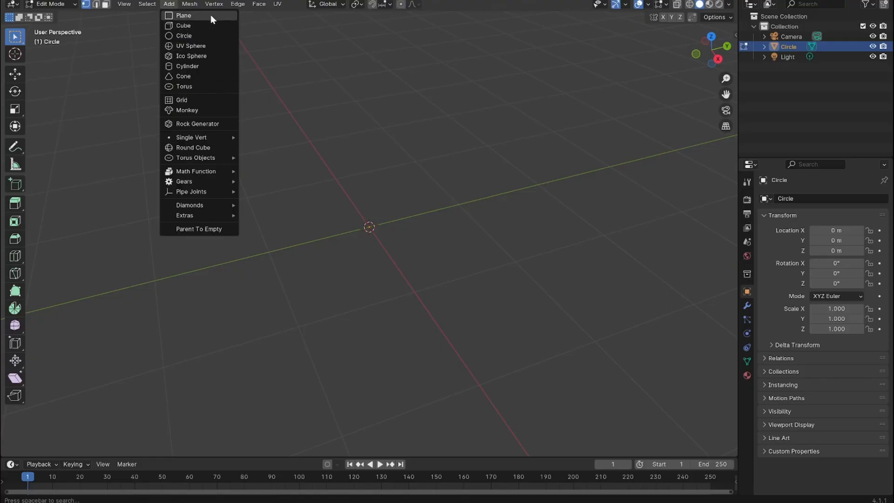
click(200, 36)
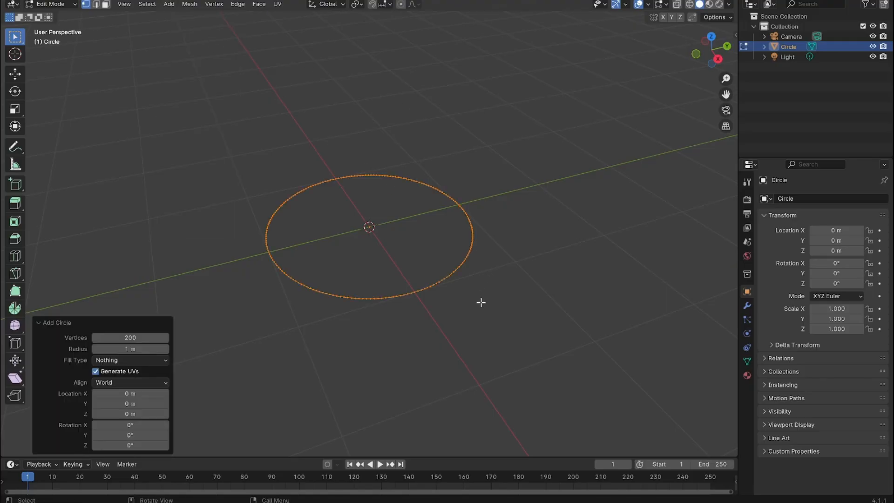
click(481, 302)
key(a)
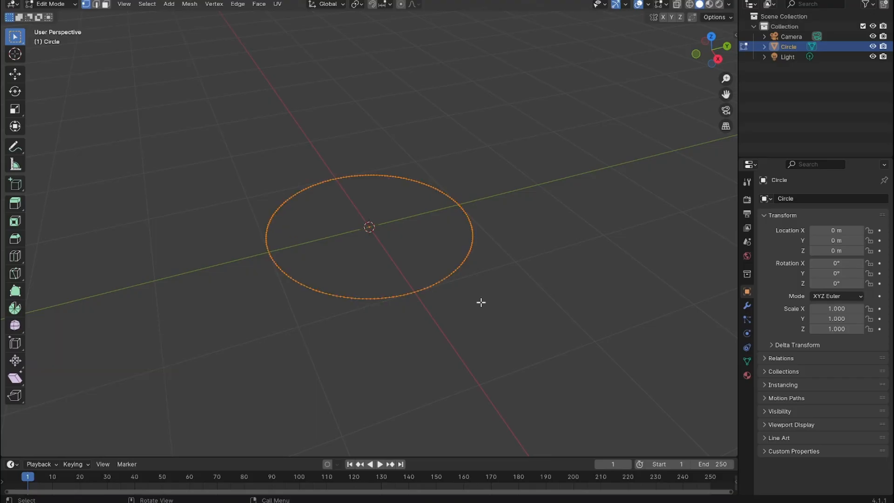
Extrude the circle about 2.04 m upward along Z into an open cylinder, and deselect everything.
key(e)
key(z)
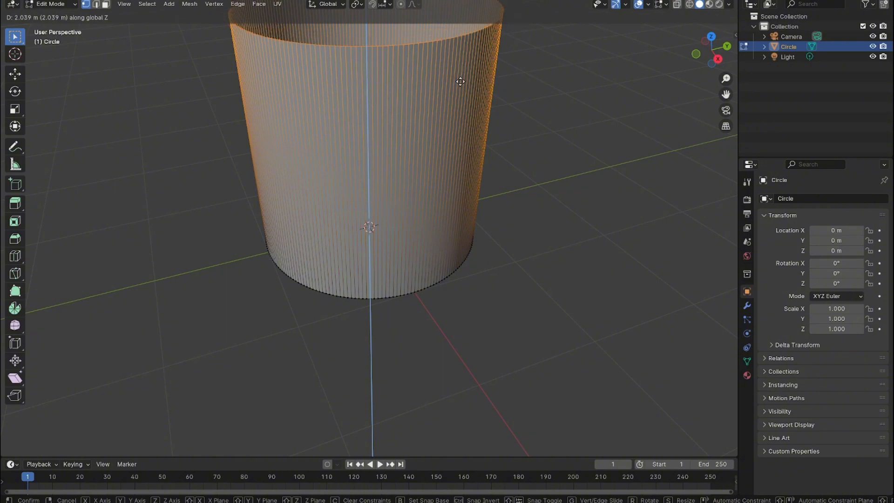
click(461, 81)
scroll(542, 353, down, 2)
middle_drag(542, 352, 509, 296)
key(alt+a)
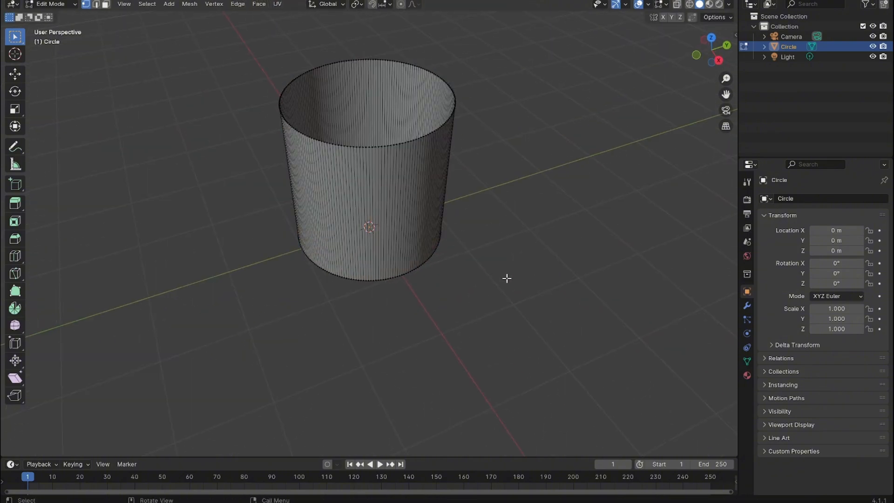
Turn on the Face Orientation overlay and recalculate all of the cylinder's normals to face outward.
click(651, 5)
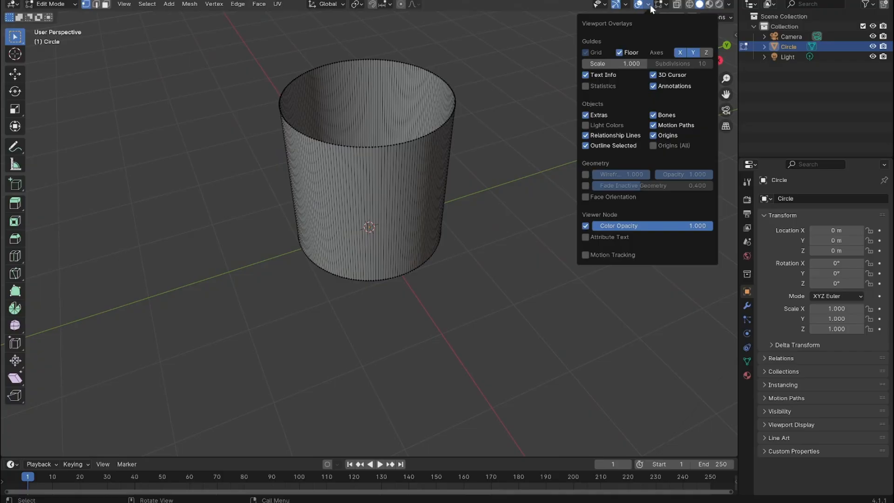
click(586, 198)
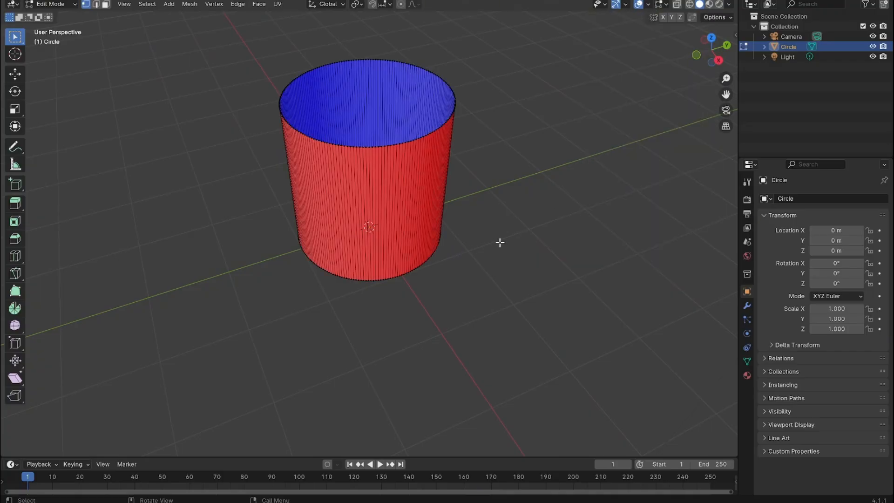
mouse_move(499, 241)
middle_down()
mouse_move(573, 256)
mouse_move(515, 242)
middle_up()
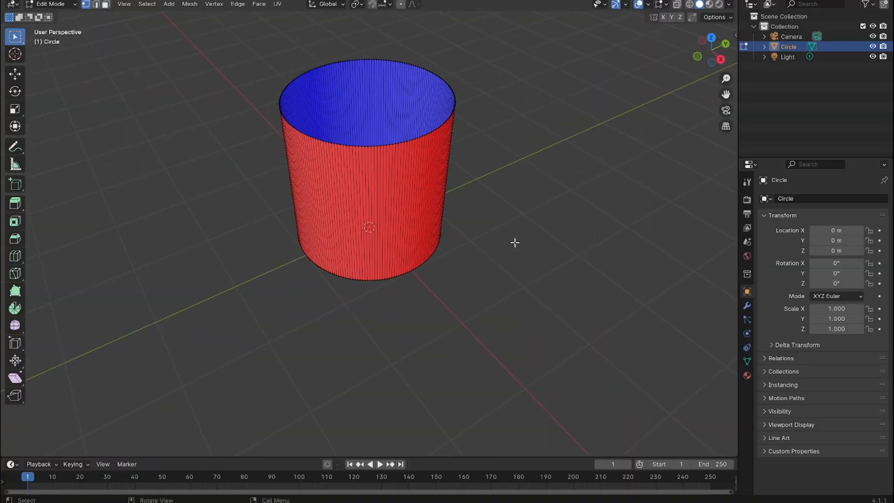
key(a)
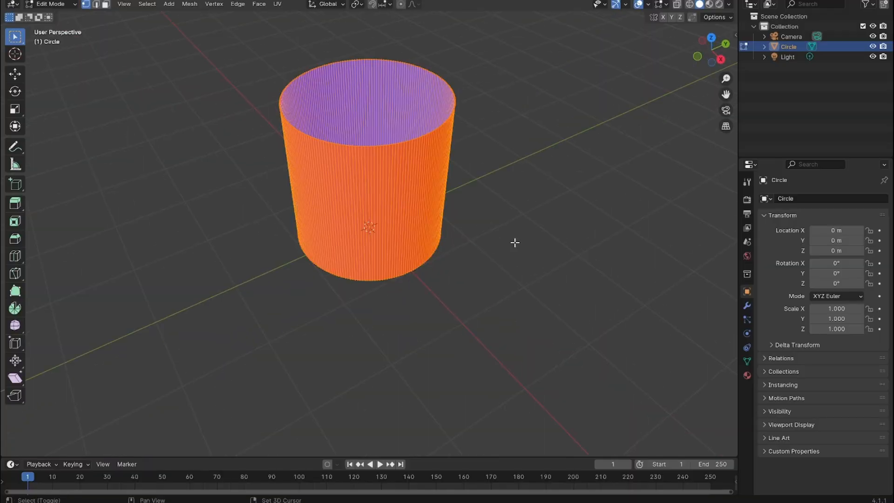
key(shift+n)
key(alt+a)
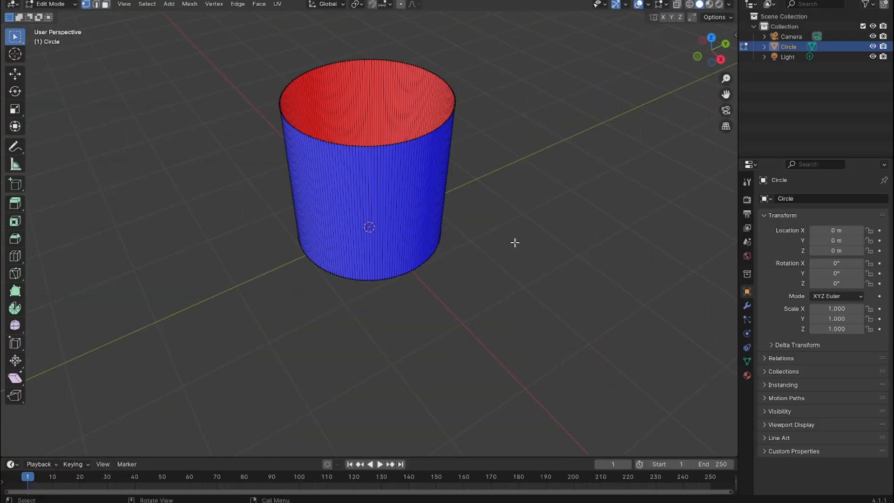
mouse_move(515, 242)
middle_down()
mouse_move(581, 287)
mouse_move(502, 294)
mouse_move(497, 244)
mouse_move(511, 239)
middle_up()
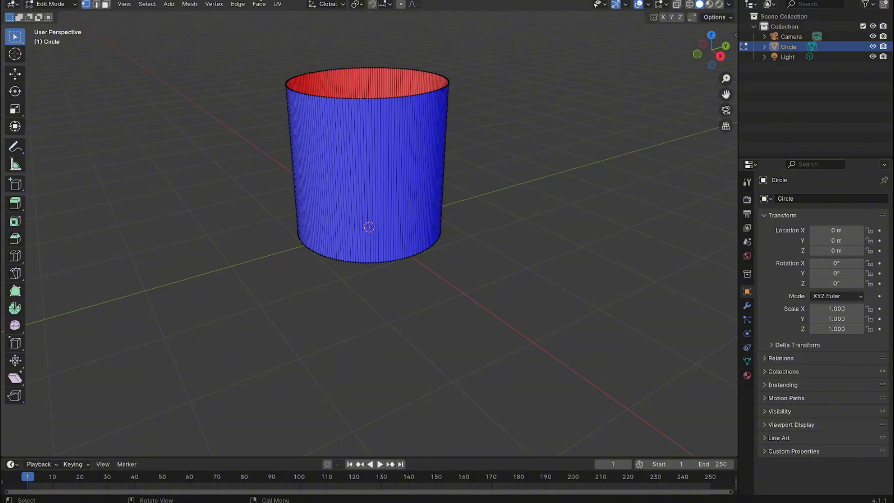
In the UV Editing workspace, select the whole cylinder and unwrap it with Project from View in the front orthographic view.
click(243, 1)
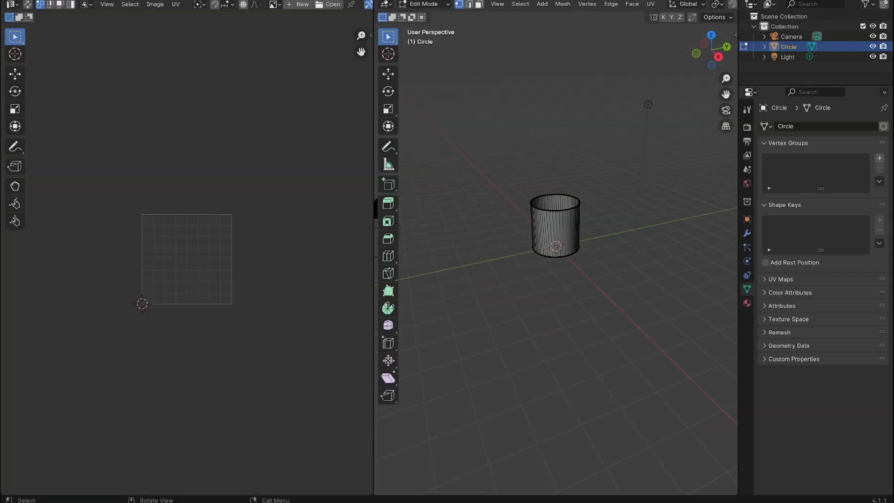
drag(504, 171, 588, 289)
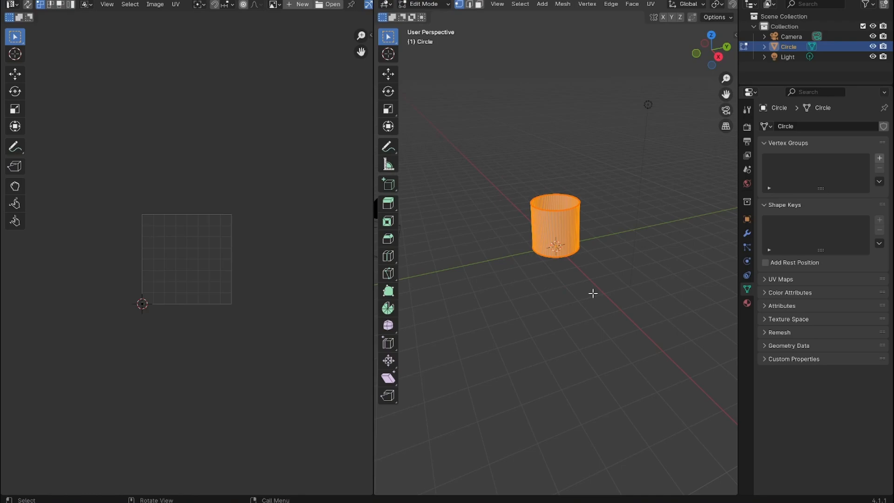
key(KP_1)
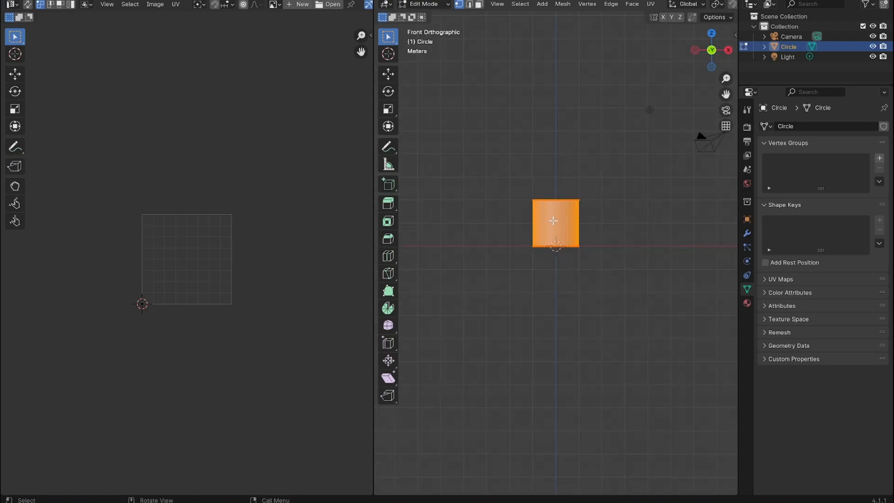
scroll(553, 221, up, 6)
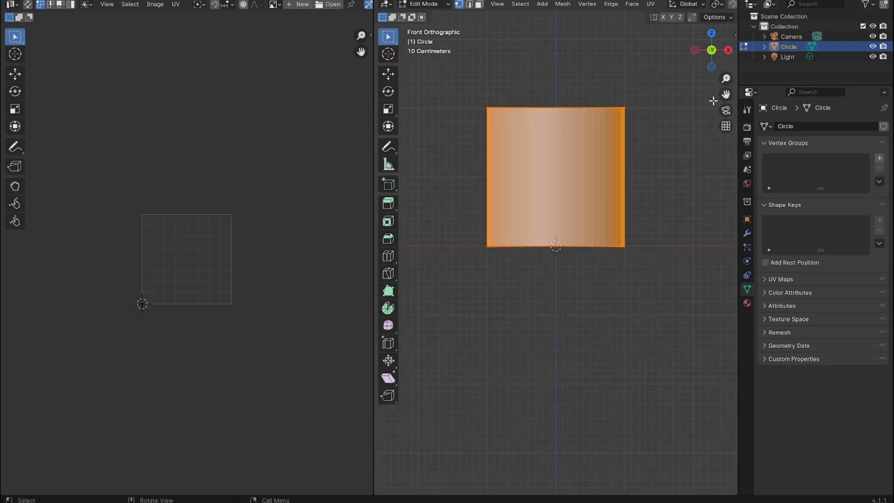
drag(727, 94, 726, 144)
scroll(564, 189, up, 1)
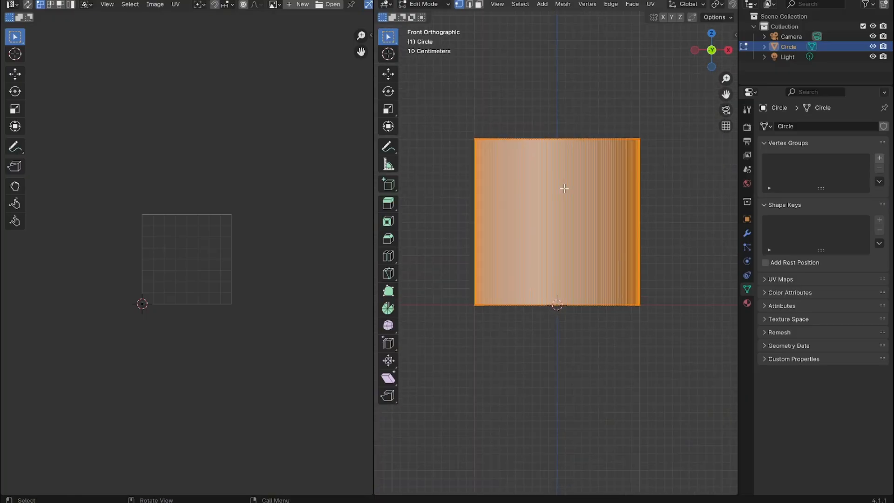
click(650, 6)
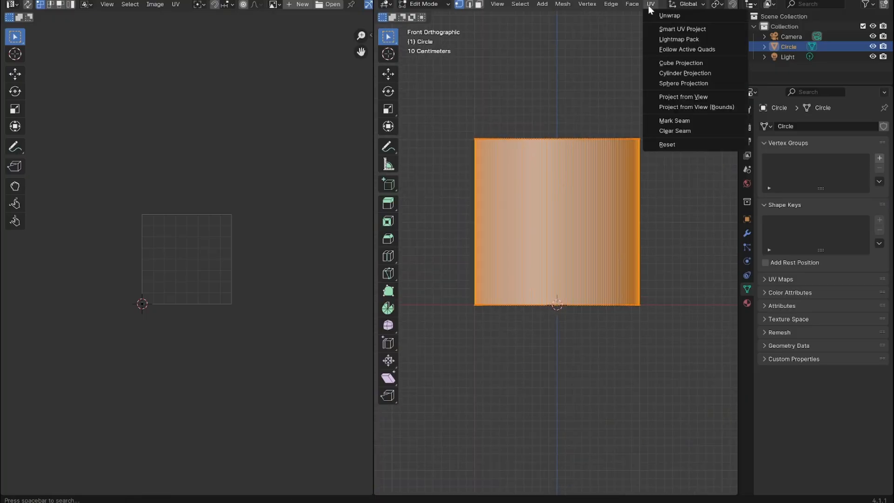
click(651, 6)
click(650, 5)
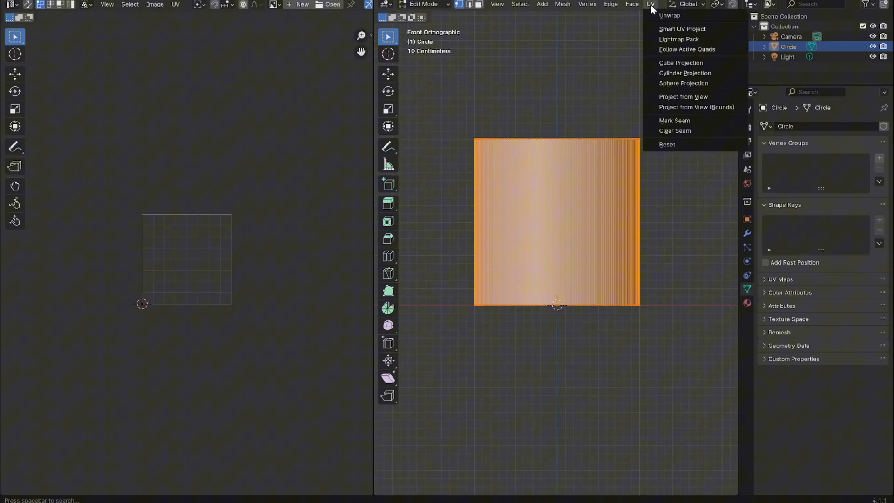
click(693, 96)
Select the cylinder's entire UV island and scale it up by about 2.32 on both axes.
scroll(144, 263, up, 3)
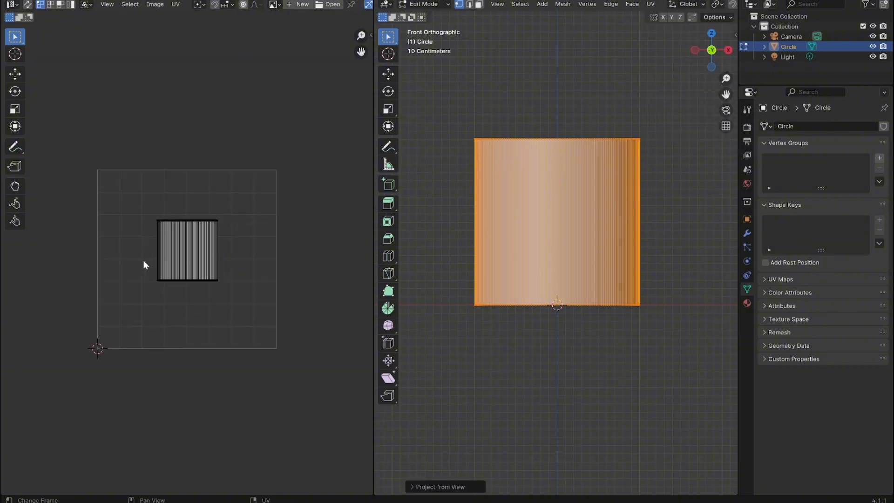
scroll(144, 260, up, 1)
drag(121, 180, 271, 323)
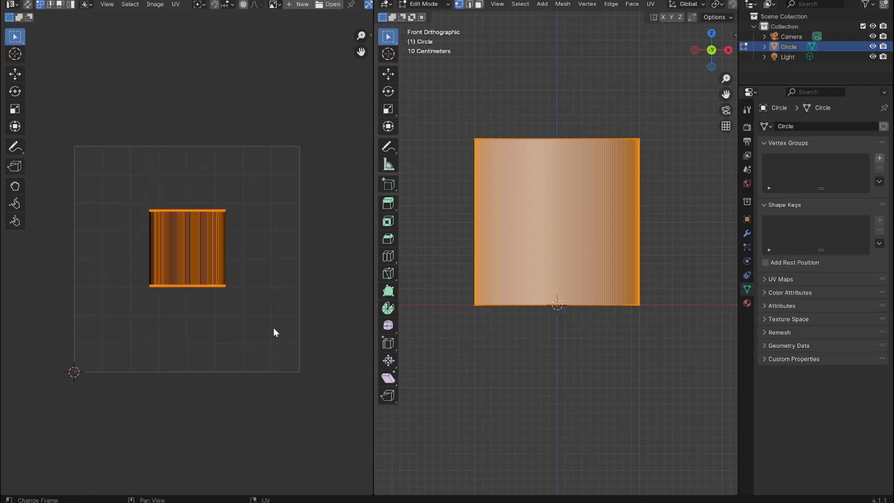
key(s)
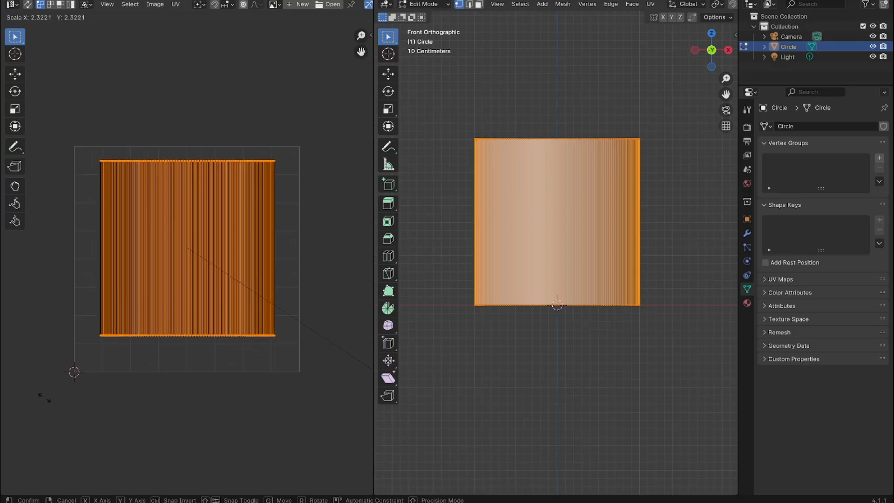
click(44, 397)
Shift the UV island slightly down and enlarge it further until it nearly fills the UV square, and deselect it.
click(6, 74)
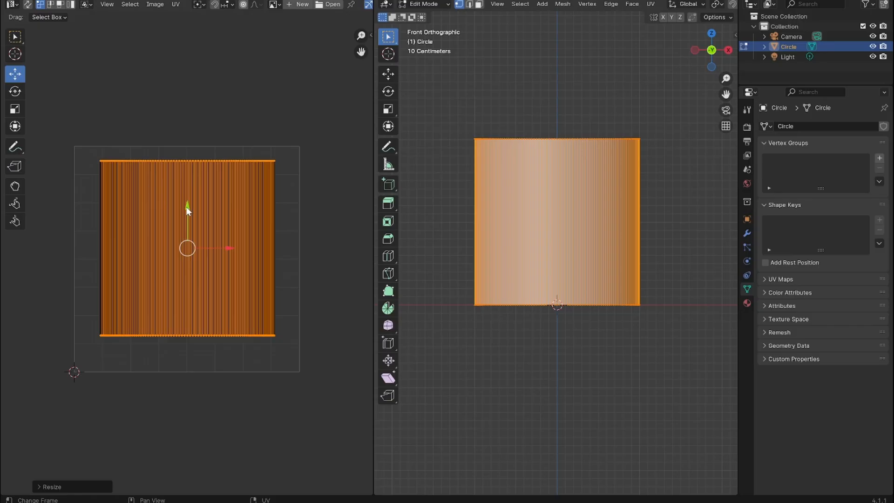
drag(187, 210, 189, 221)
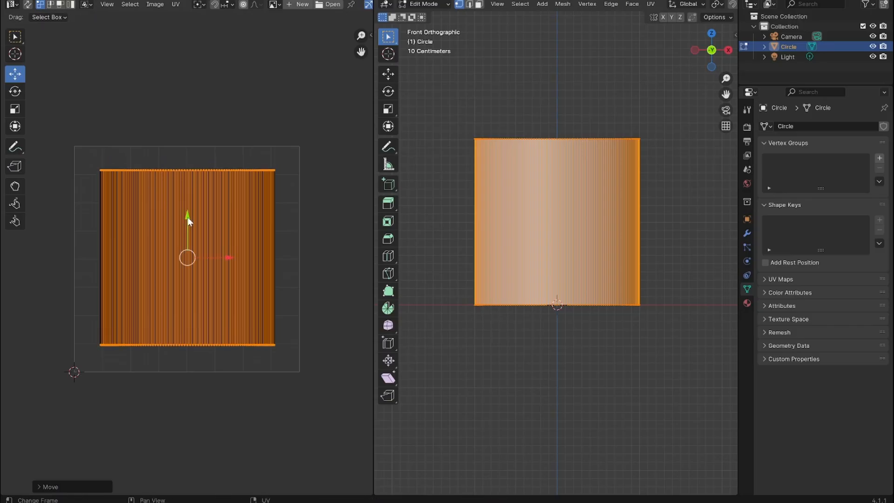
key(s)
click(336, 238)
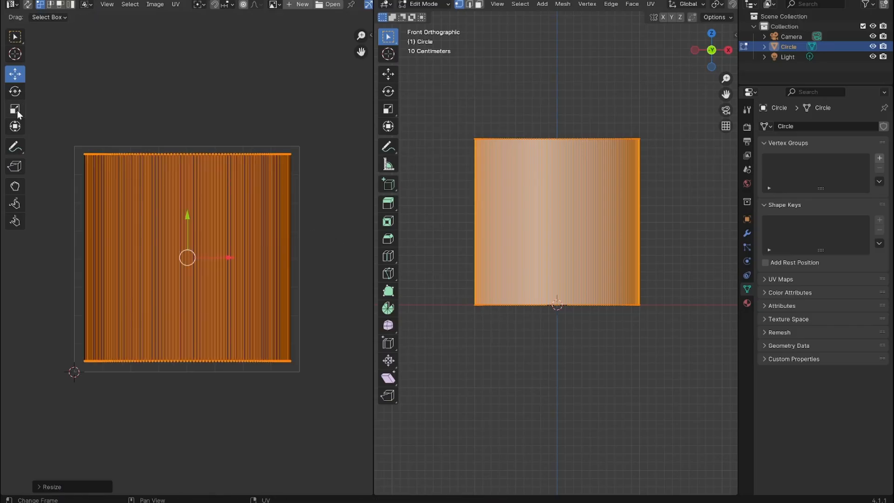
drag(188, 218, 188, 220)
click(306, 219)
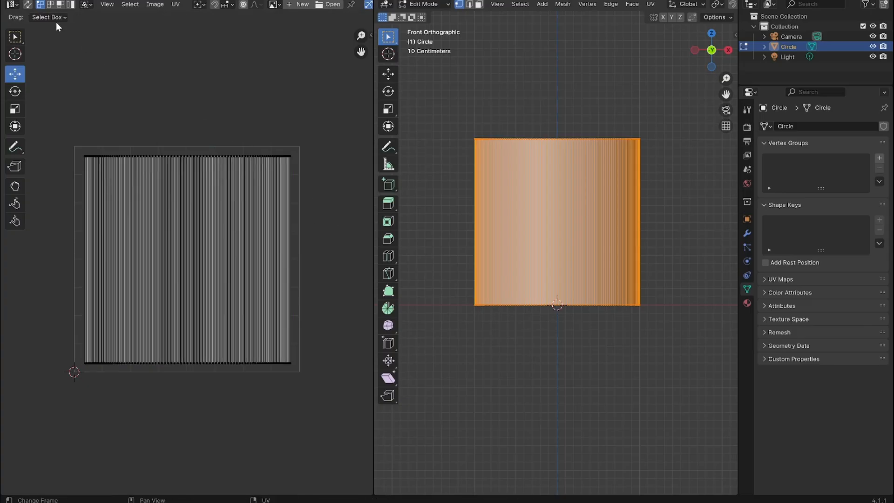
Switch to UEFN, open the M_Glow material from the Materials folder, and examine its output node's blend mode and shading model.
key(F4)
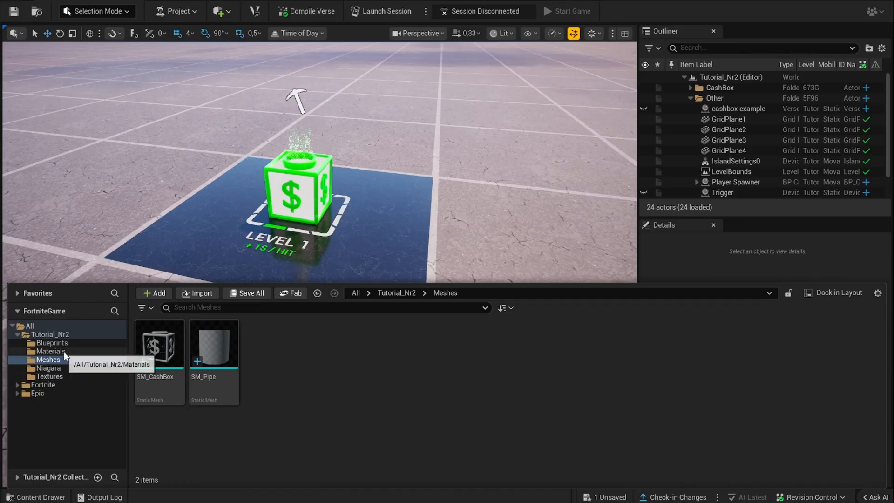
click(51, 352)
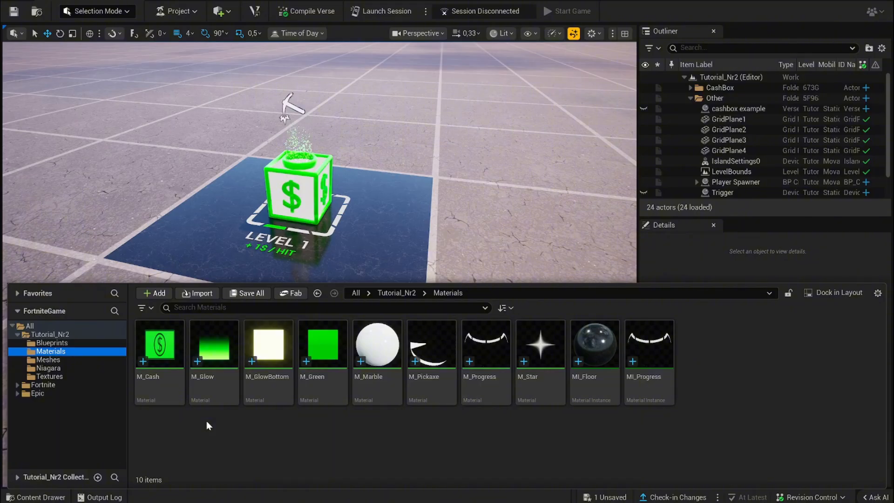
double_click(221, 392)
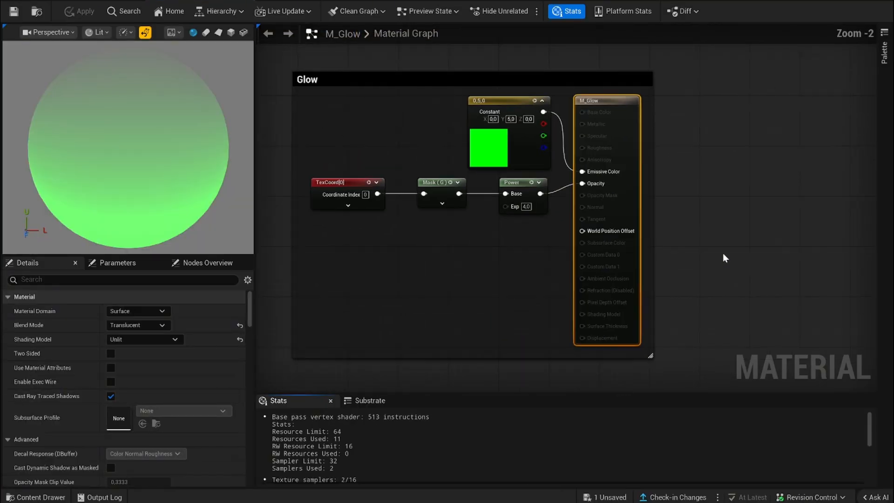
click(700, 173)
click(628, 109)
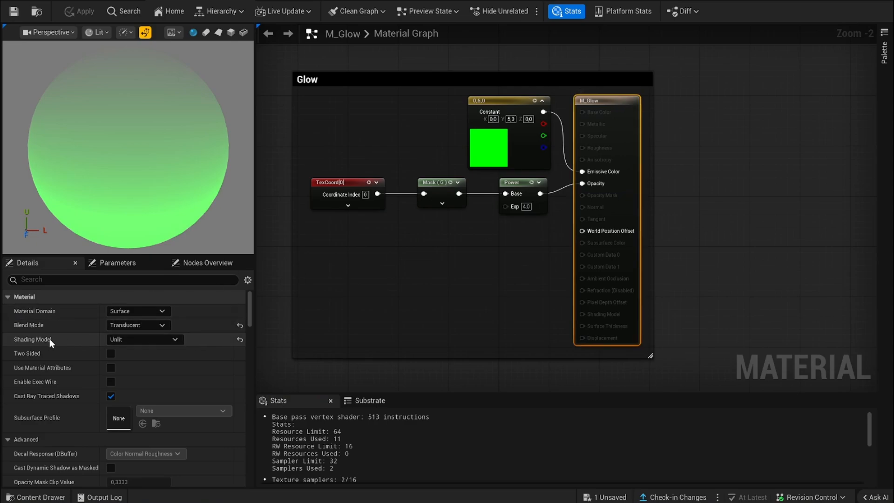
Search M_Glow's details for "niaga" to check its Niagara usage options, and clear the search.
click(167, 280)
text(niaga)
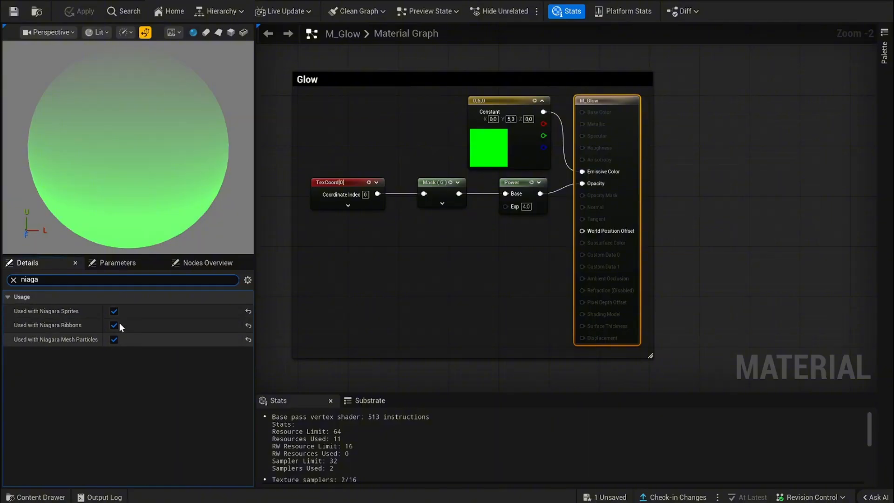
click(13, 281)
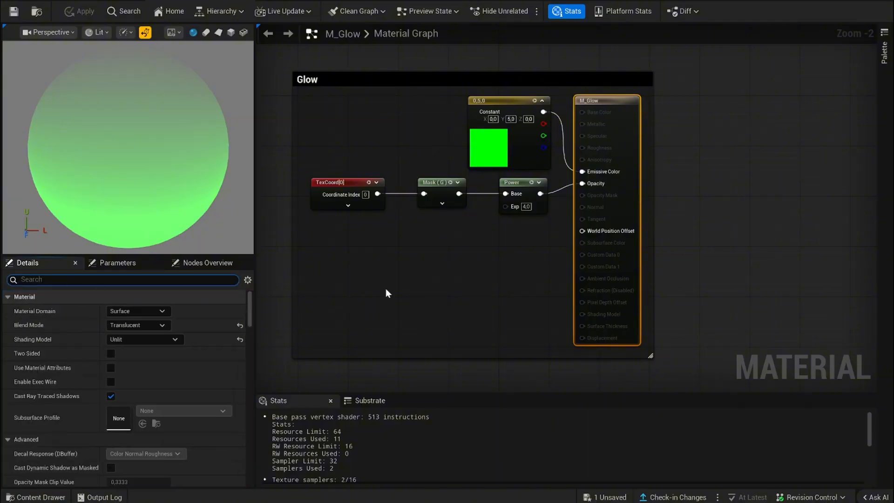
click(743, 198)
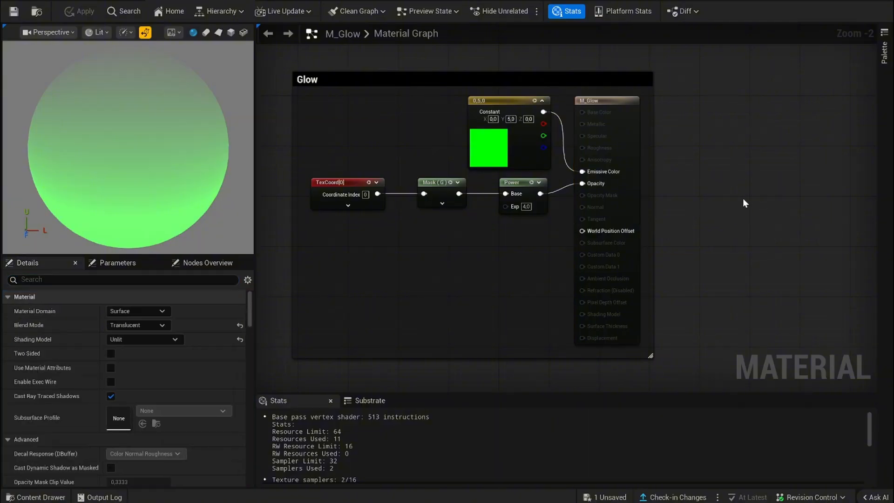
Examine M_Glow's color constant, TexCoord and Mask nodes, previewing the Mask result on a plane.
click(507, 105)
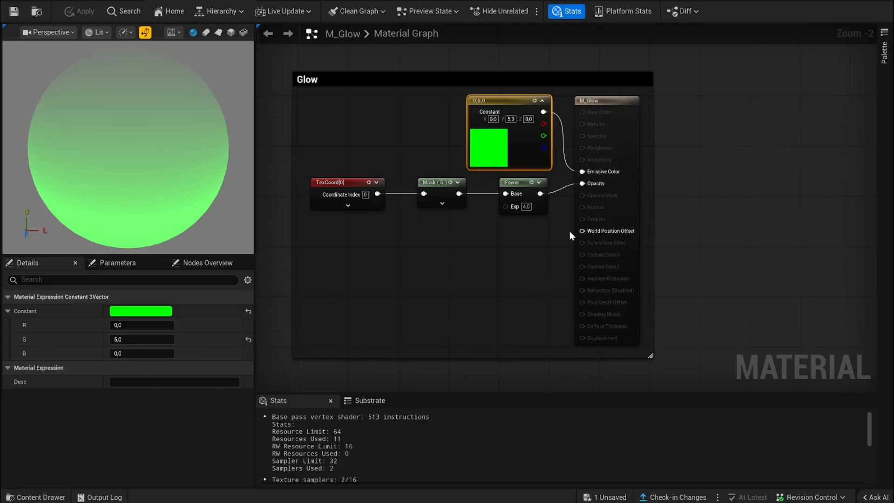
click(672, 181)
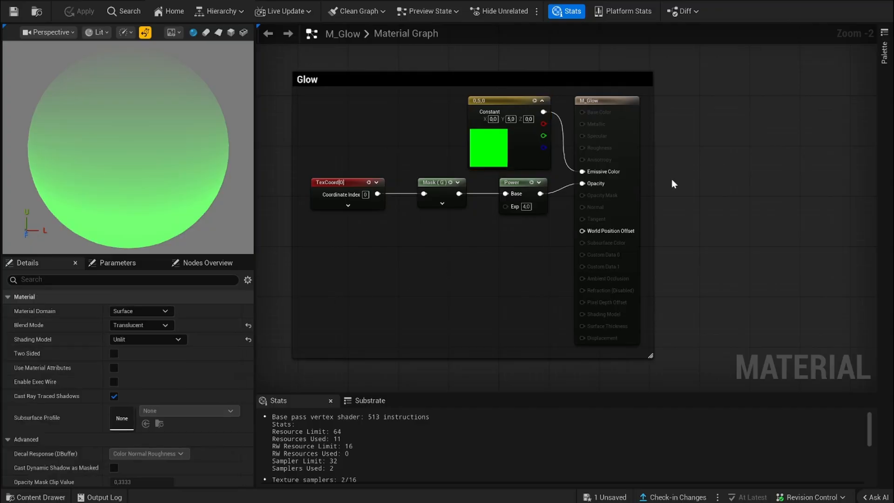
click(350, 185)
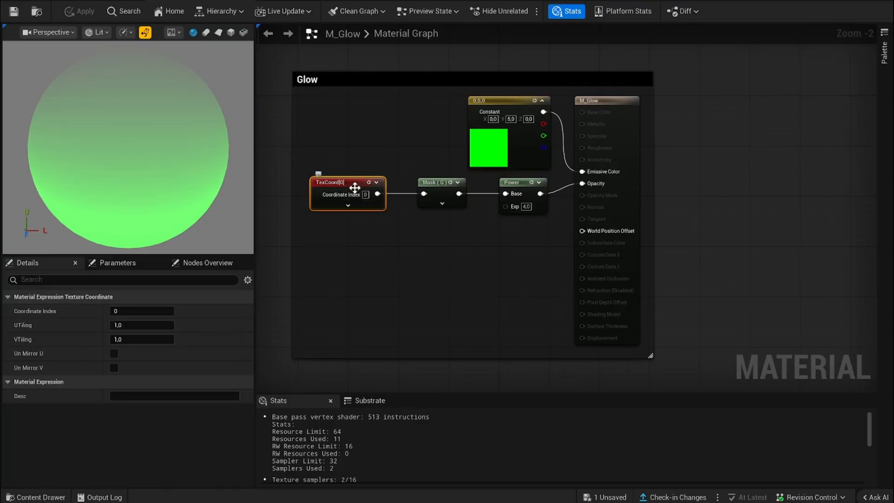
click(434, 185)
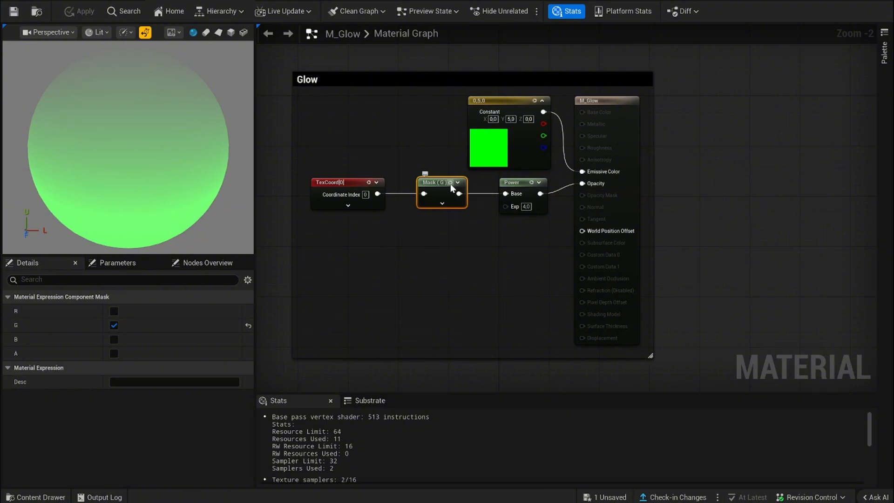
key(space)
click(219, 32)
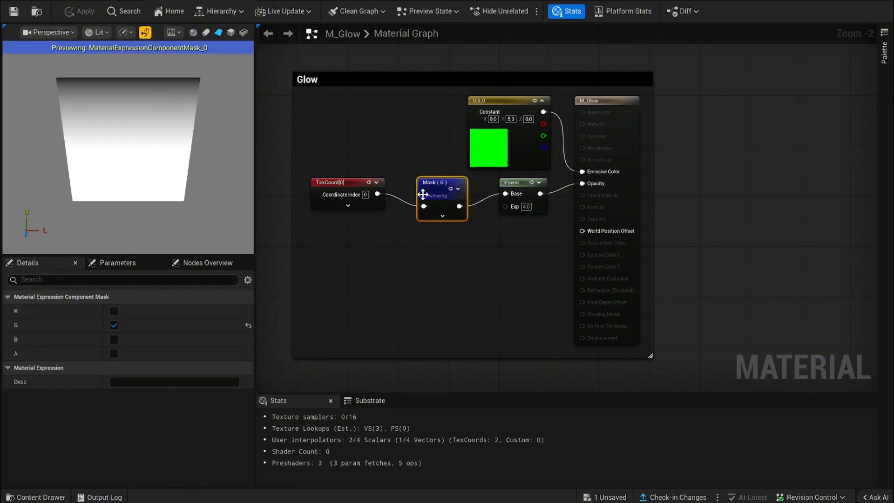
click(452, 189)
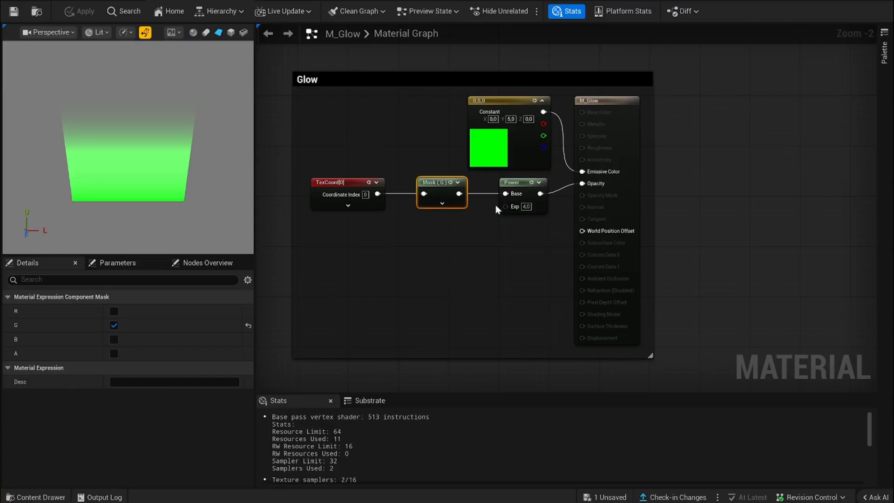
Examine the Power node's exponent in M_Glow, preview the node's result, and stop the preview.
click(524, 185)
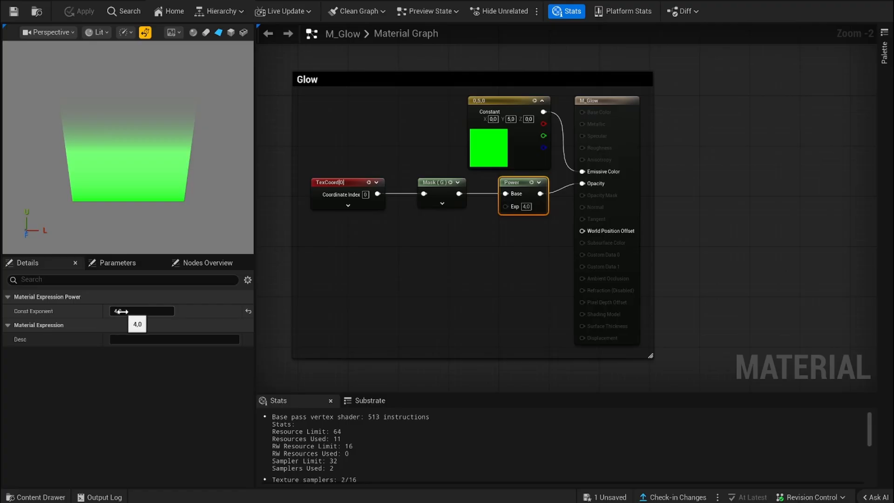
key(space)
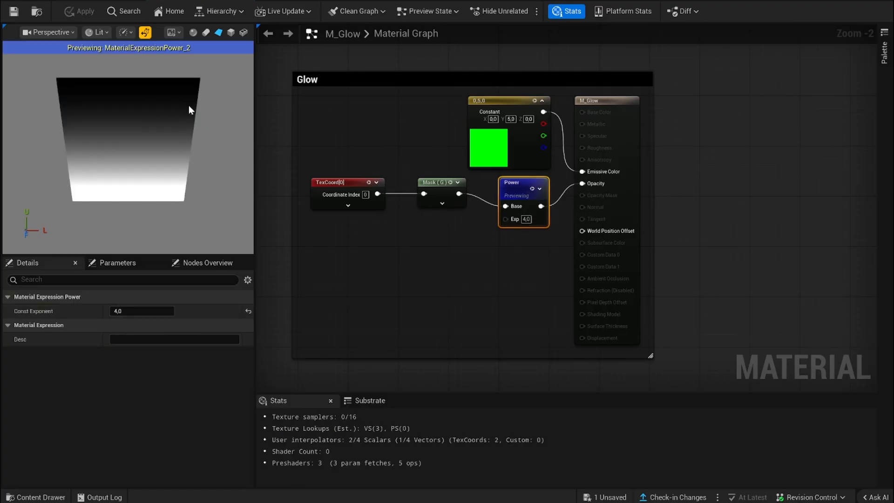
click(533, 191)
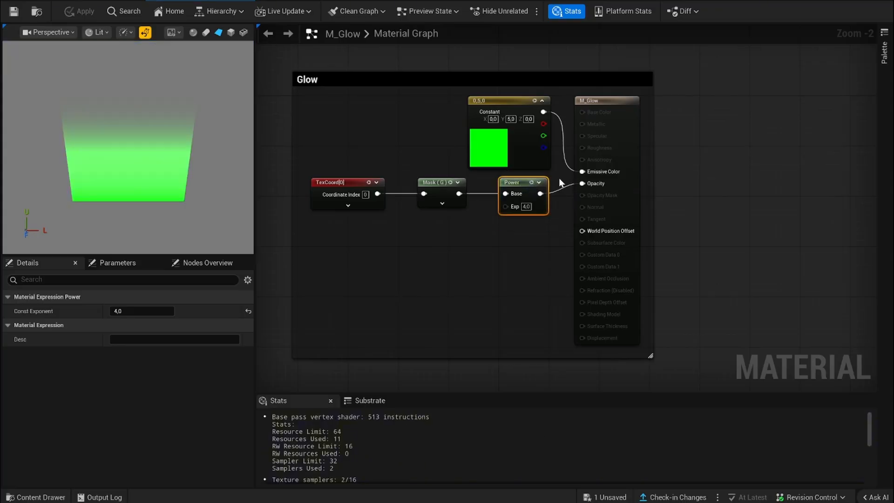
click(628, 101)
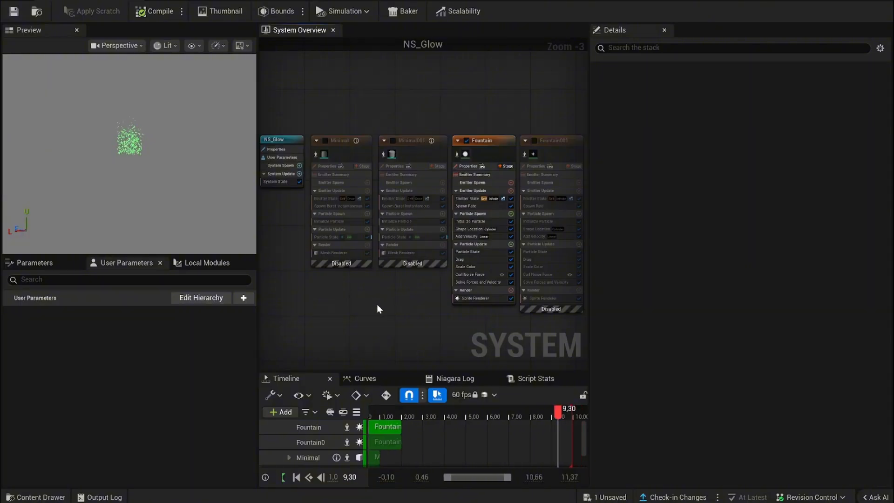
Enable the first Minimal emitter in NS_Glow and examine its Emitter State and Spawn Burst Instantaneous settings.
click(325, 139)
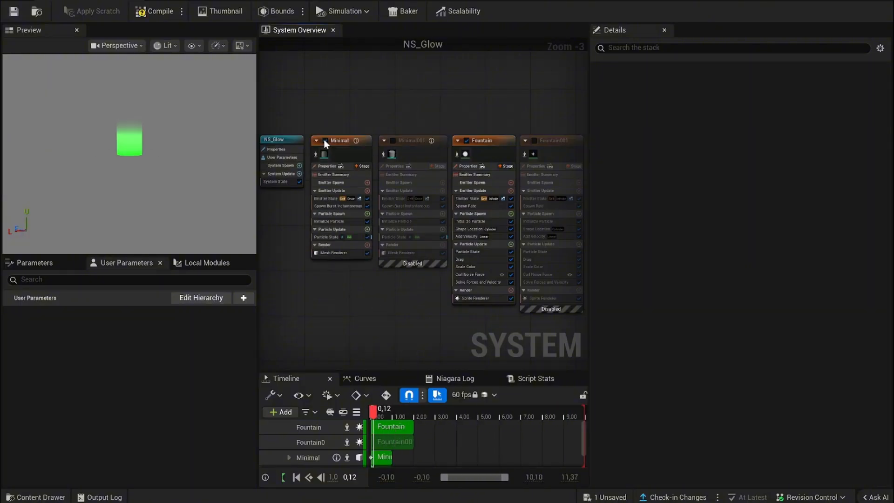
click(342, 141)
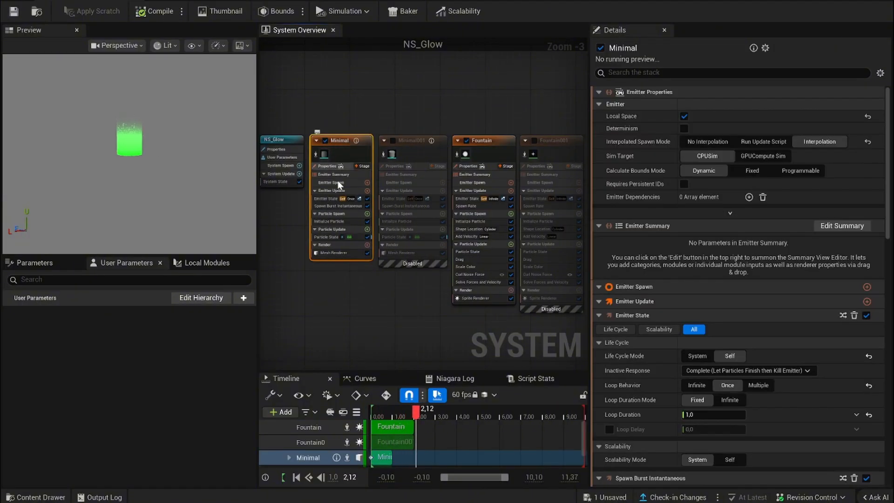
click(334, 198)
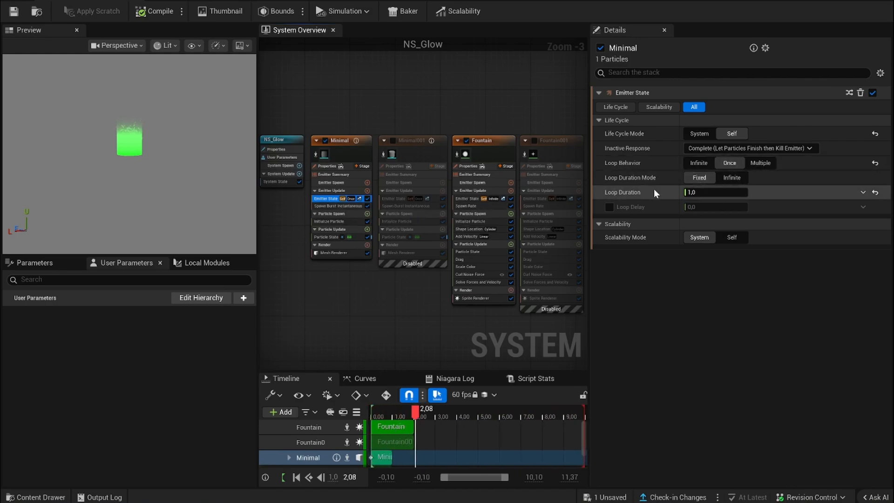
click(349, 206)
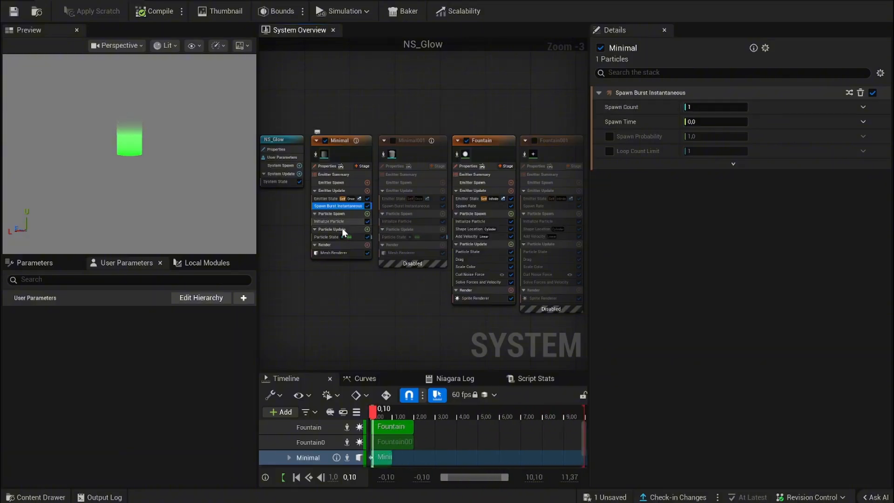
Examine the Minimal emitter's Particle State, Initialize Particle and Mesh Renderer modules.
mouse_move(328, 239)
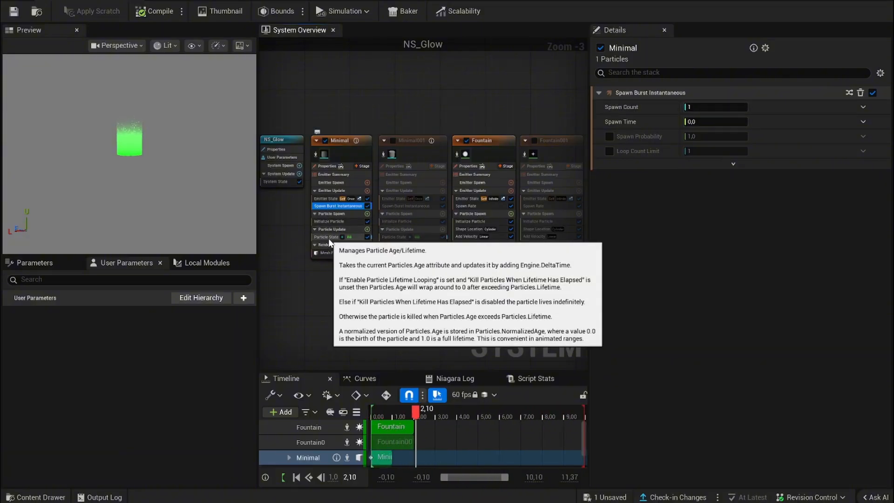
click(328, 239)
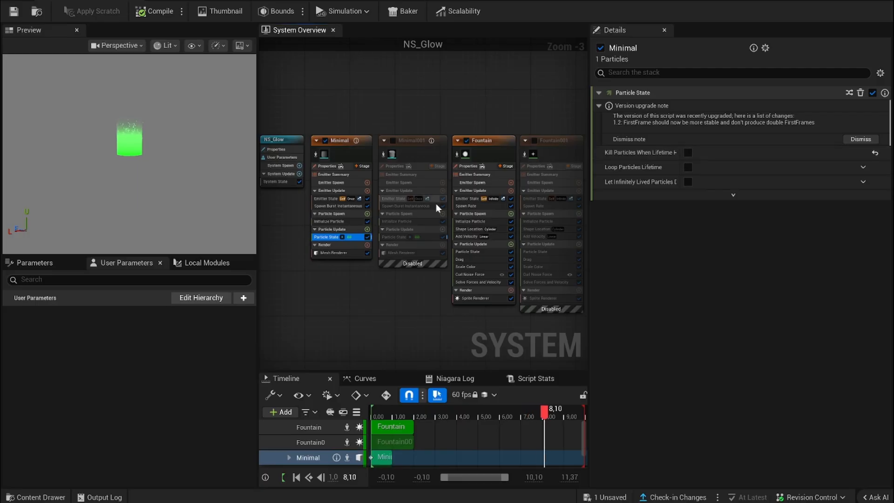
click(350, 222)
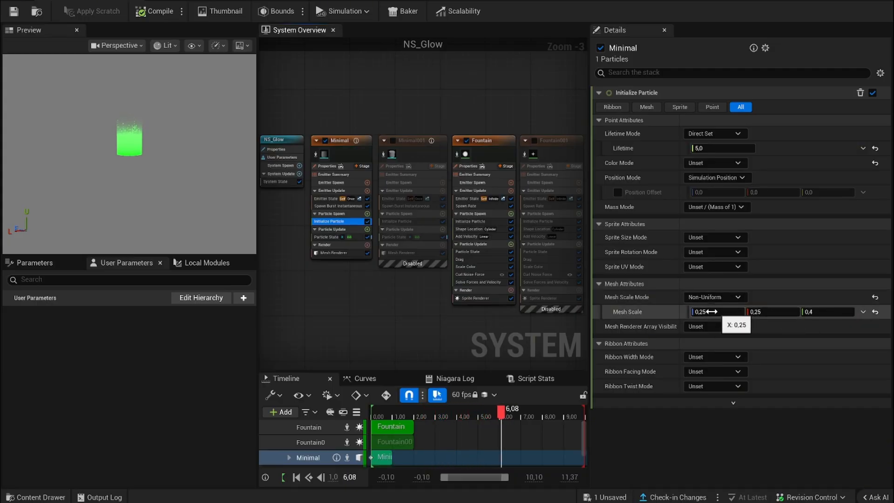
click(347, 252)
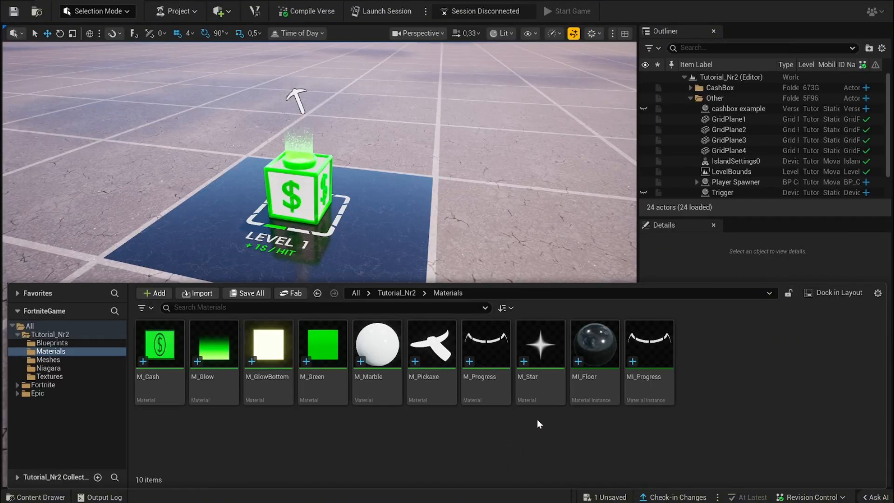
Open the M_Star material from the Materials folder and examine its output node's blend mode and shading model.
mouse_move(543, 386)
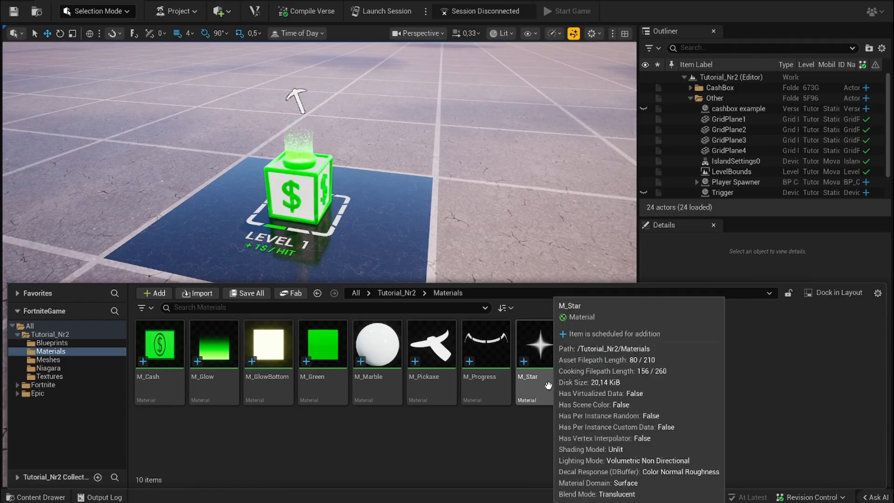
double_click(550, 388)
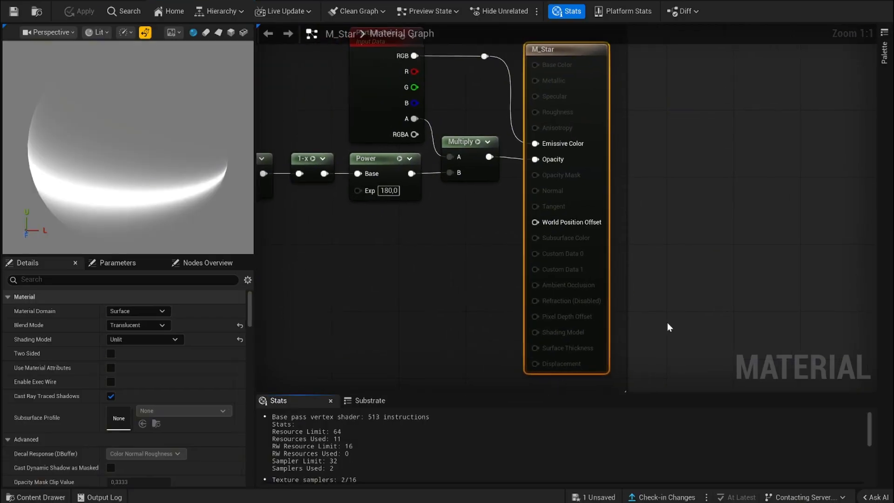
scroll(671, 324, down, 1)
click(701, 284)
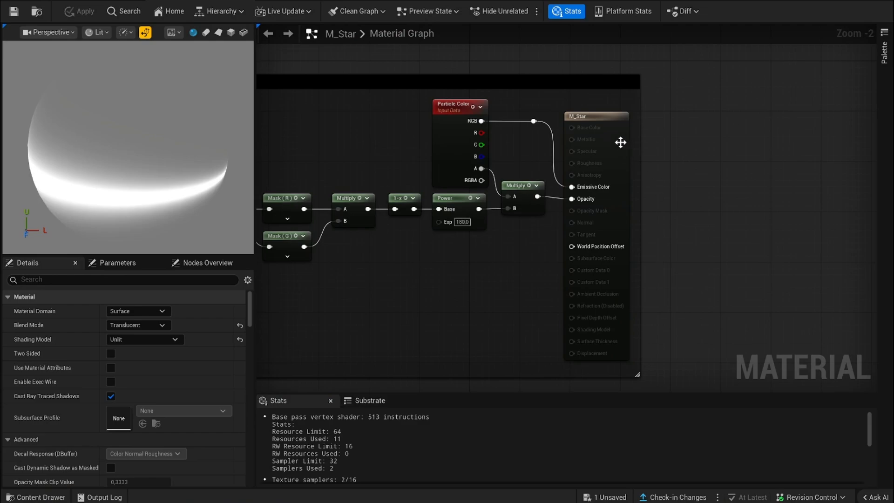
click(608, 119)
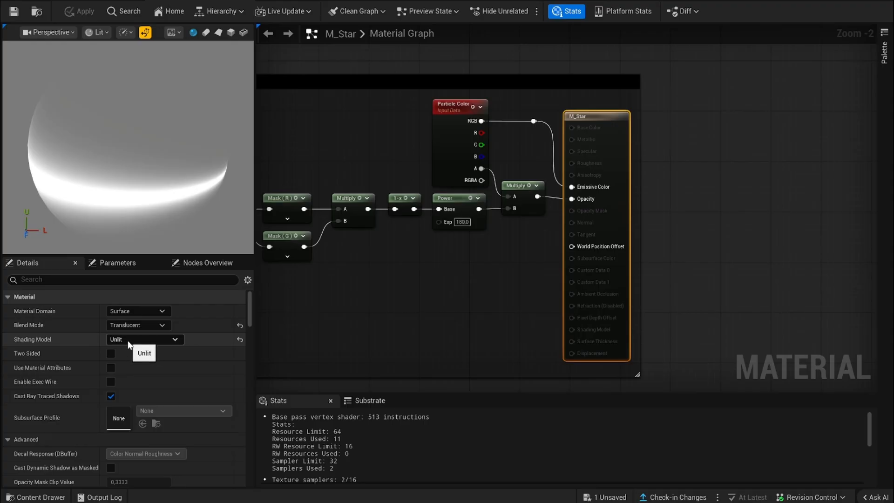
Examine M_Star's TexCoord and Subtract nodes, preview the Subtract result on a plane, and stop the preview.
click(697, 230)
right_drag(697, 230, 803, 237)
scroll(723, 248, down, 1)
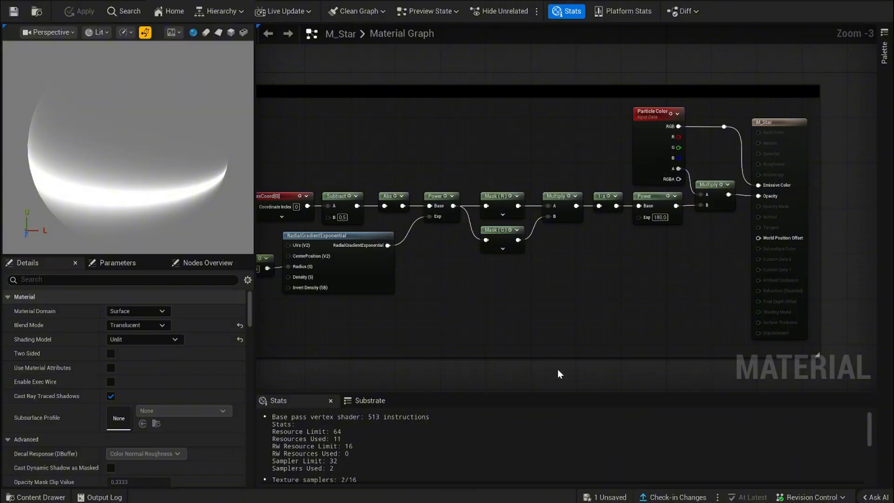
scroll(557, 363, down, 1)
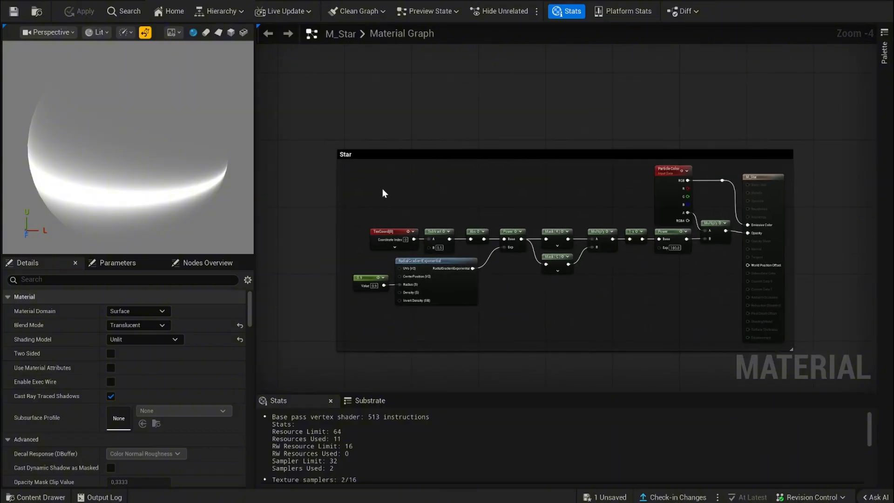
click(396, 231)
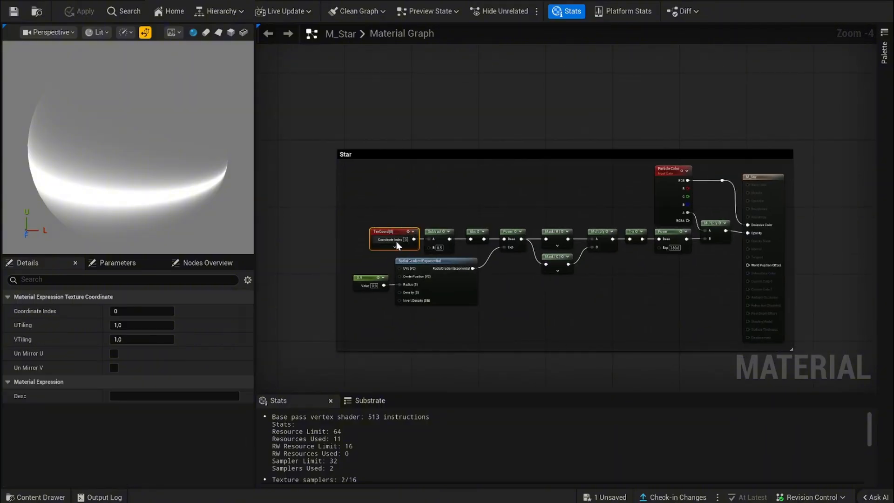
click(437, 235)
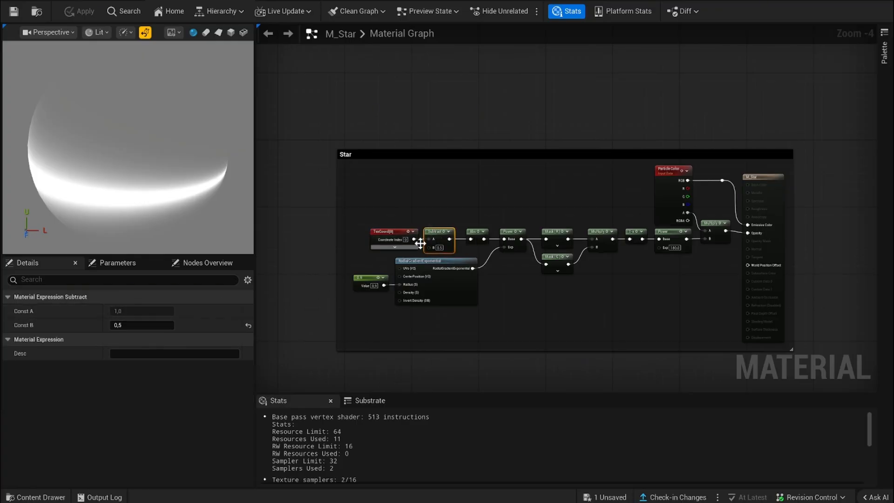
key(space)
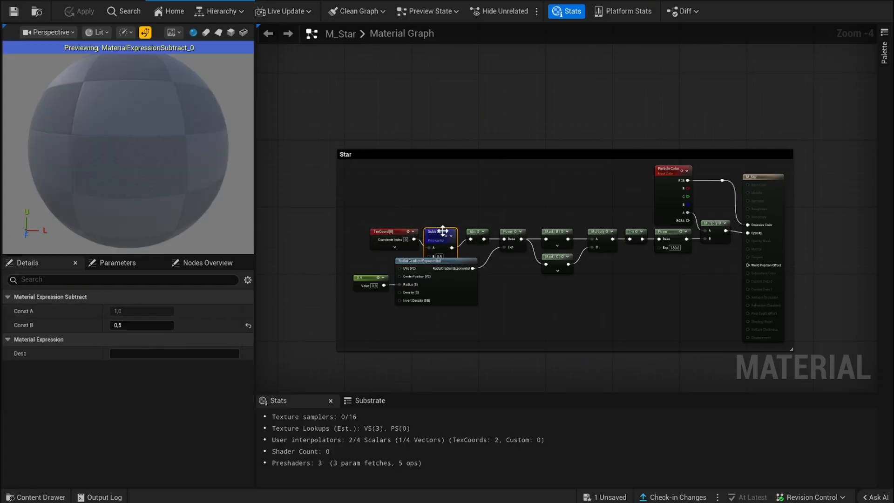
click(218, 32)
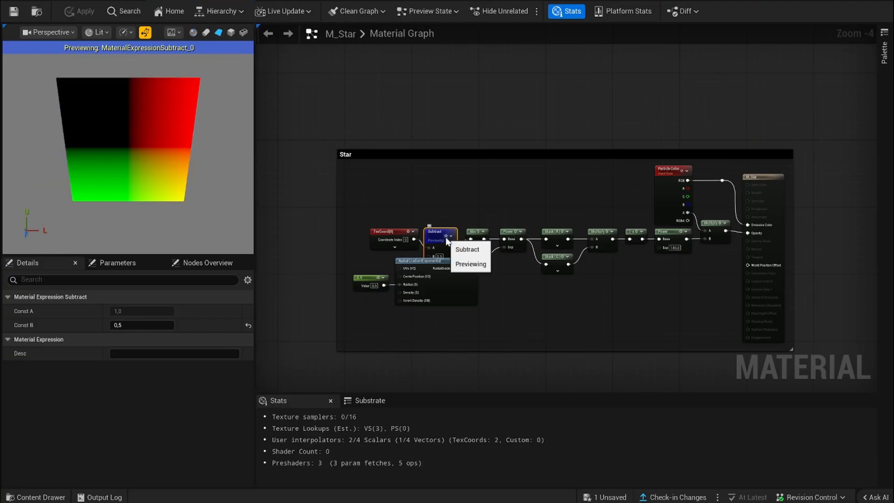
key(space)
Examine M_Star's Abs node, first Power node, RadialGradientExponential function and the constant feeding its radius.
scroll(468, 245, up, 1)
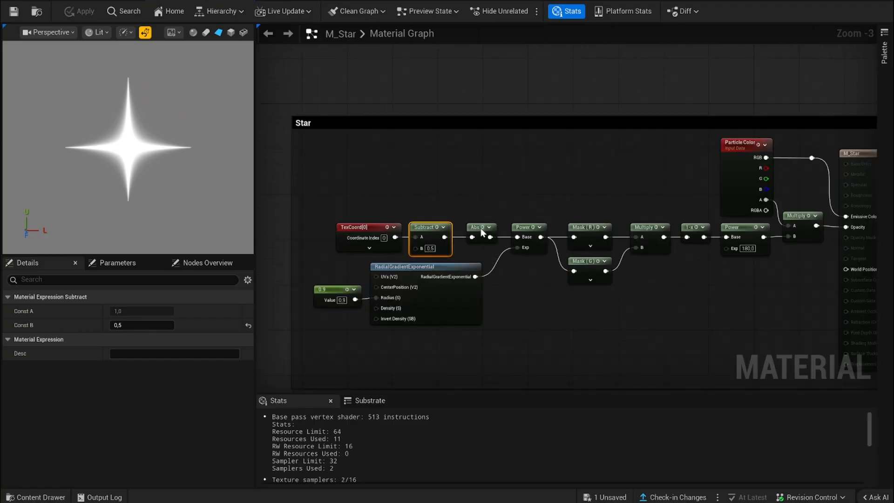
click(479, 232)
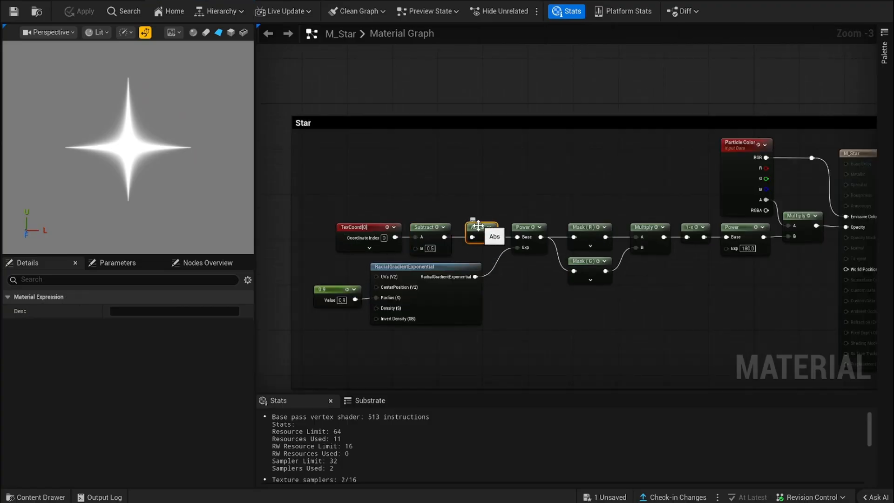
click(525, 230)
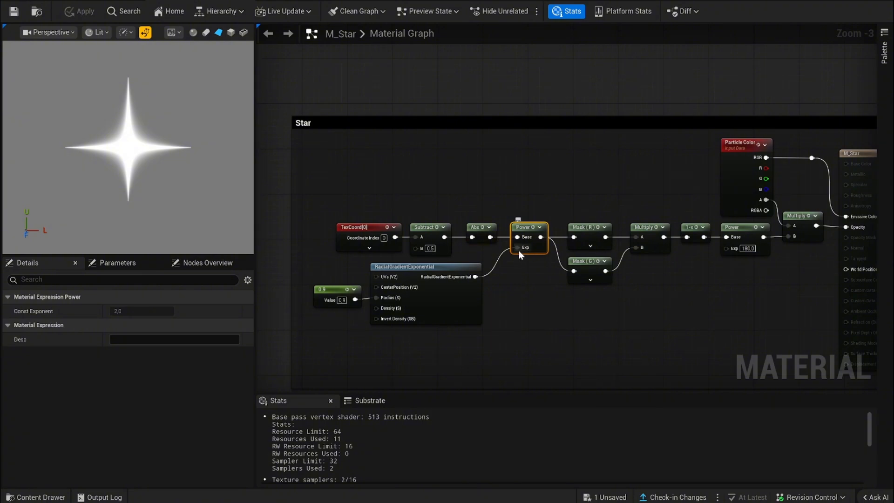
click(446, 265)
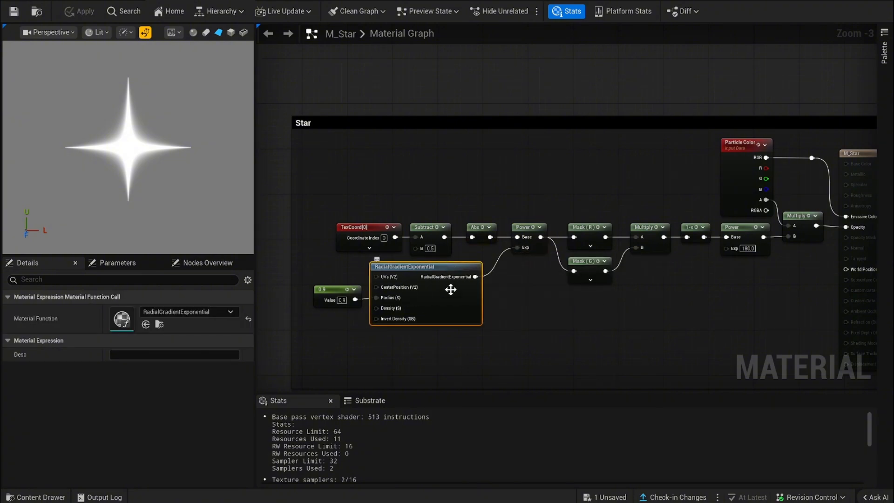
click(334, 289)
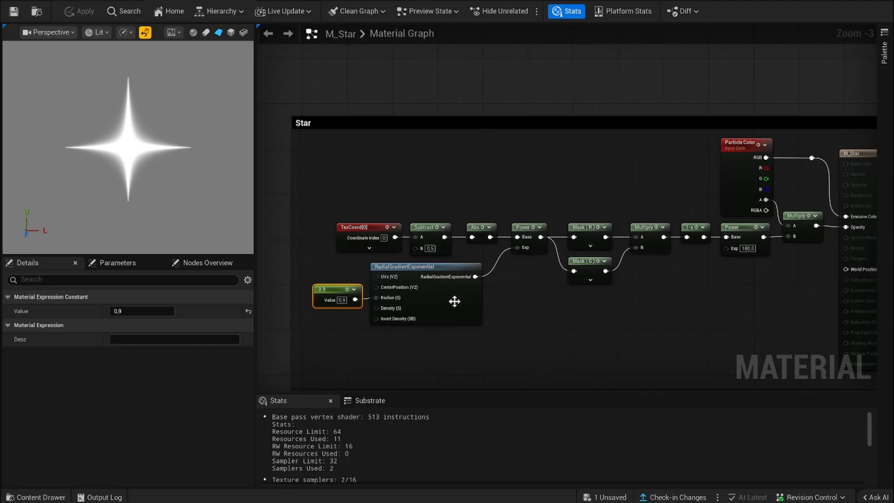
Preview the results of the Mask (R), Mask (G) and first Multiply nodes in M_Star, and stop the preview.
click(583, 229)
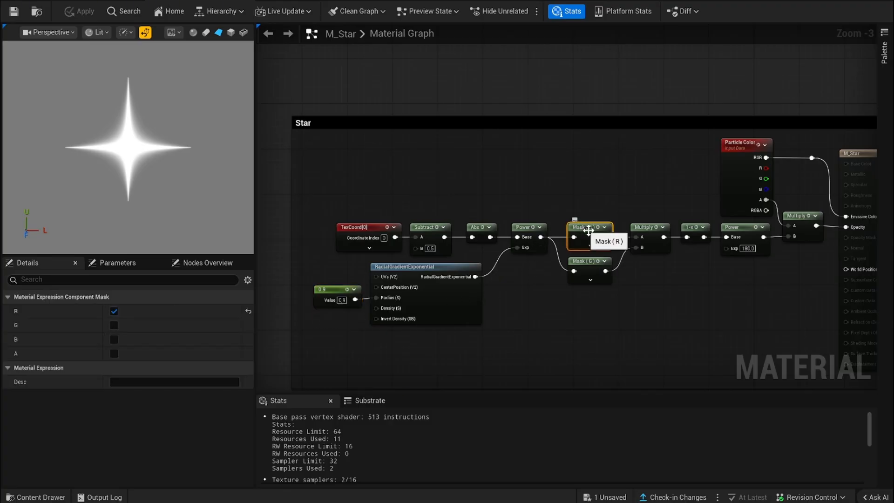
key(space)
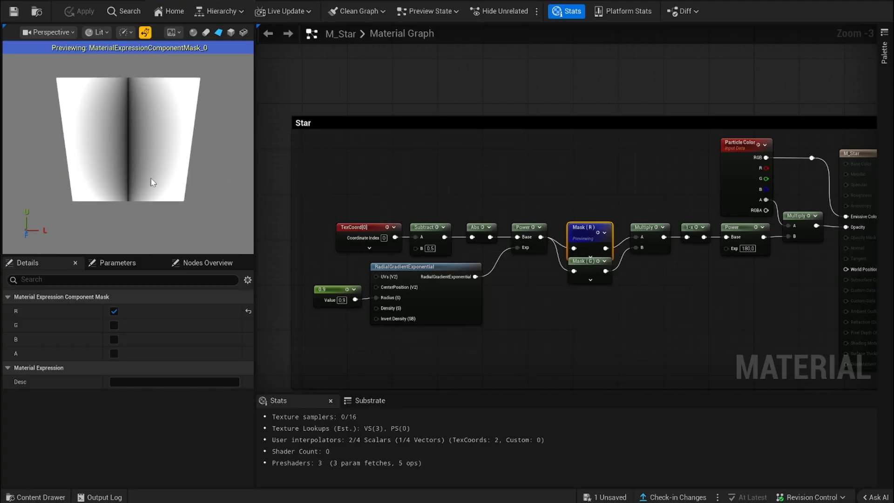
key(space)
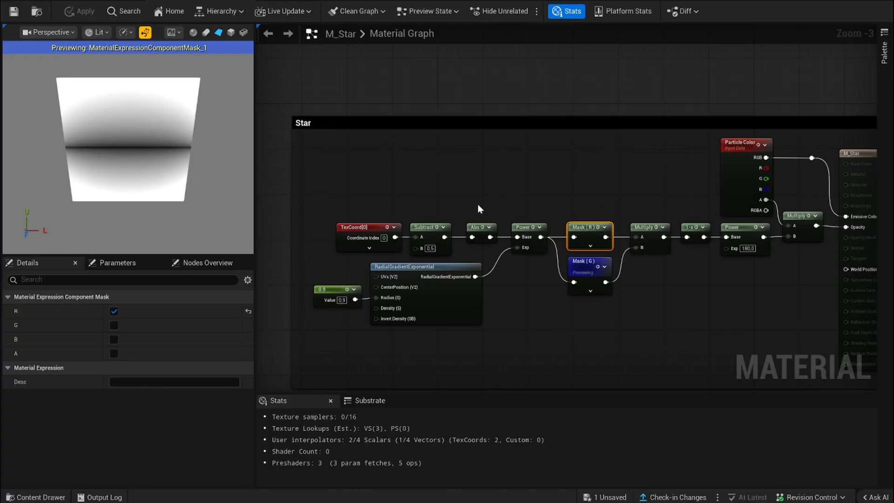
key(space)
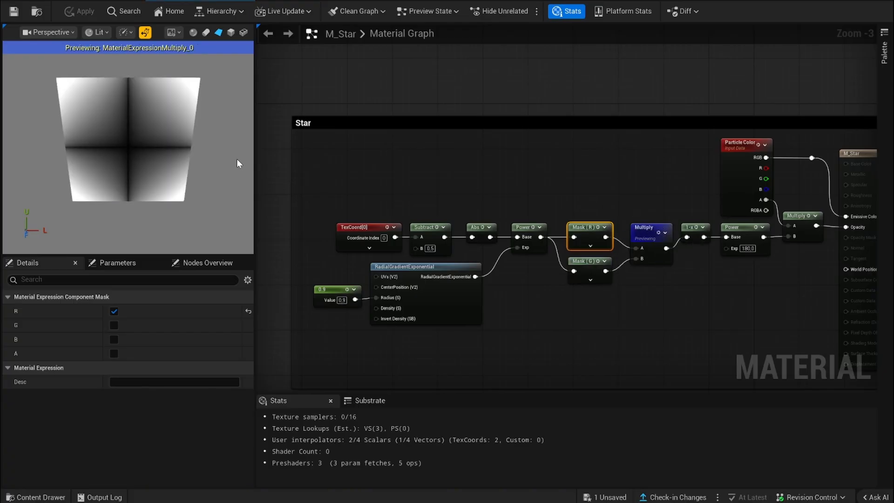
click(664, 233)
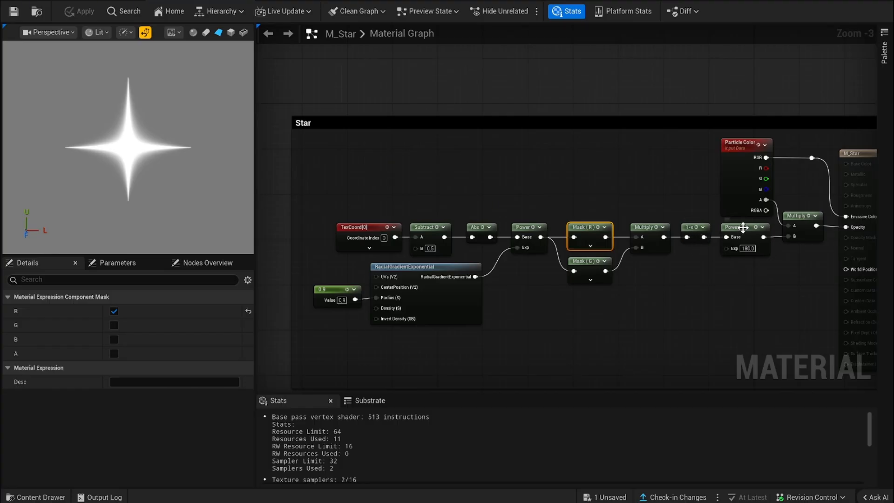
Examine M_Star's 1-x, second Power, Particle Color and last Multiply nodes, briefly previewing the Power result.
click(693, 228)
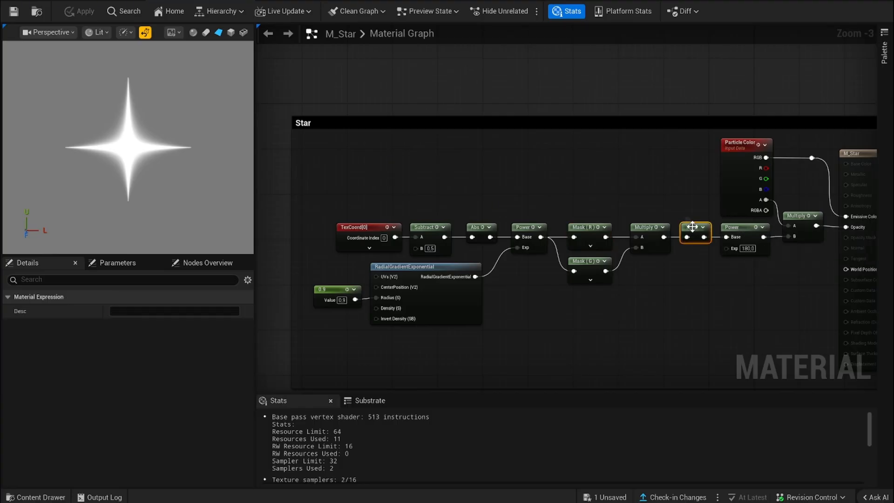
click(743, 230)
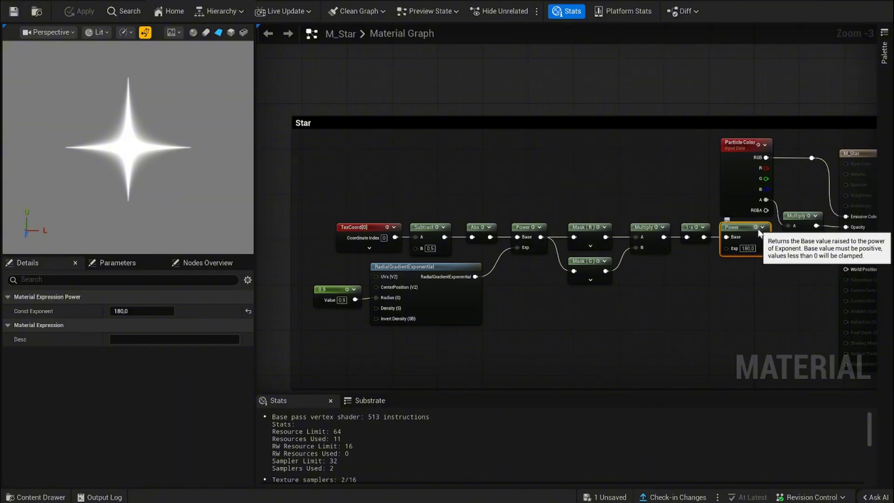
key(space)
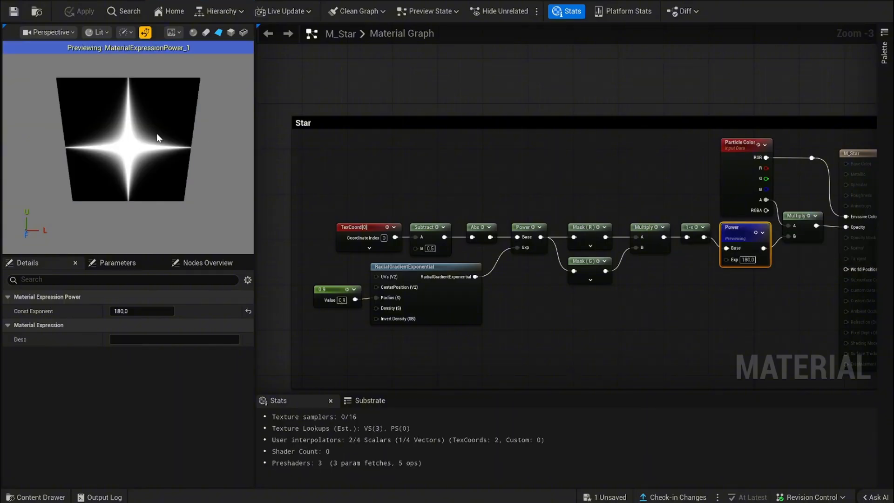
click(756, 232)
click(744, 147)
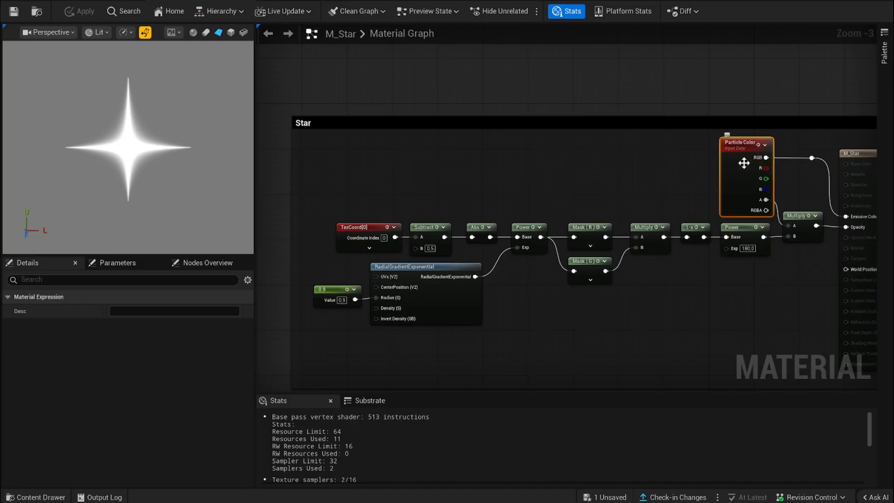
click(800, 219)
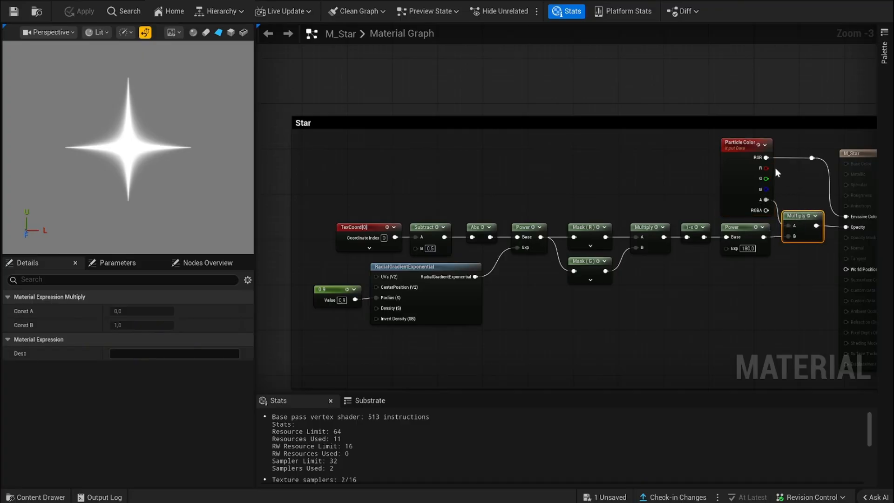
Search the M_Star output node's details for "niaga" to check its Niagara usage options.
click(863, 157)
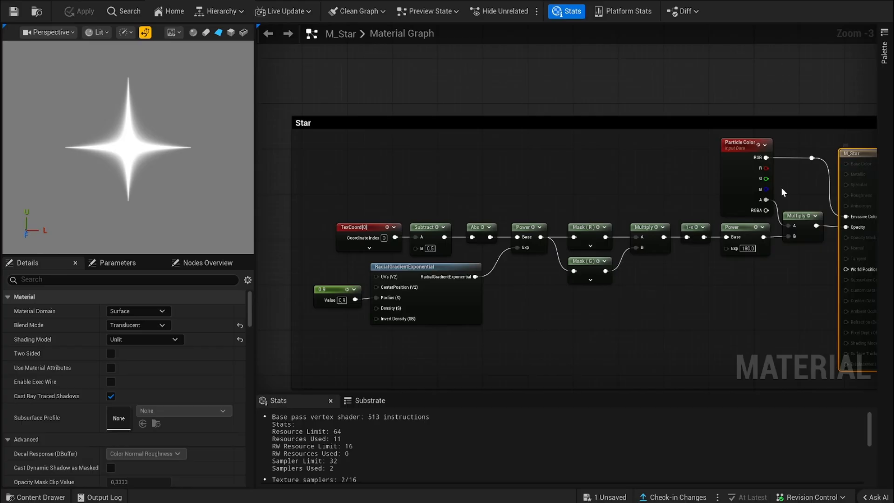
click(149, 282)
text(niaga)
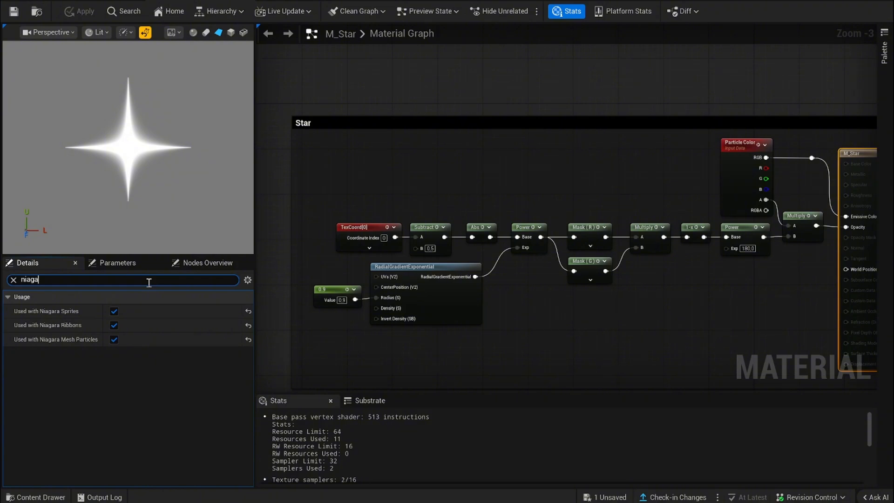
Clear M_Star's details search and enable the Fountain001 emitter in NS_Glow.
click(13, 280)
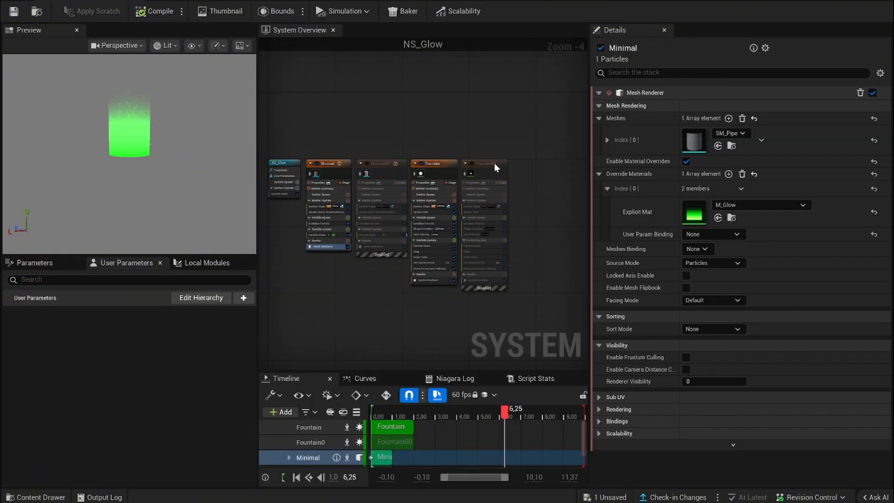
click(478, 163)
click(471, 164)
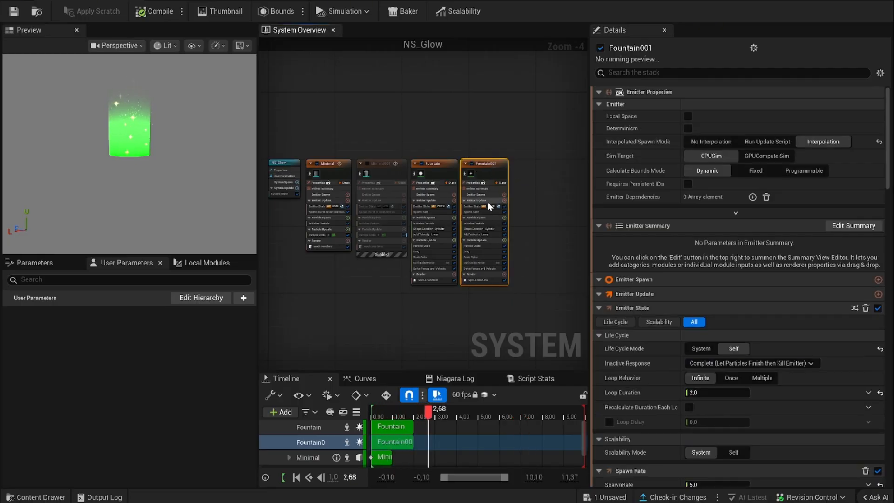
Examine Fountain001's Emitter State, Spawn Rate and Initialize Particle settings, including the individual color components.
click(475, 206)
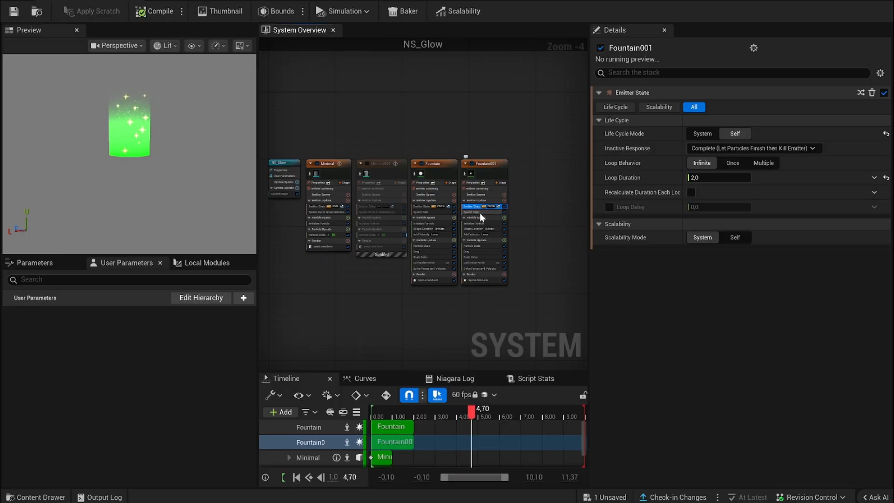
click(482, 213)
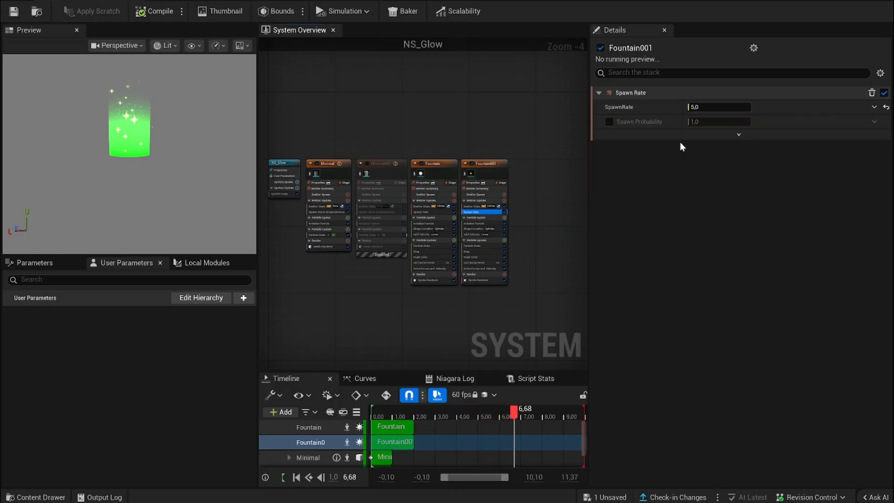
click(490, 223)
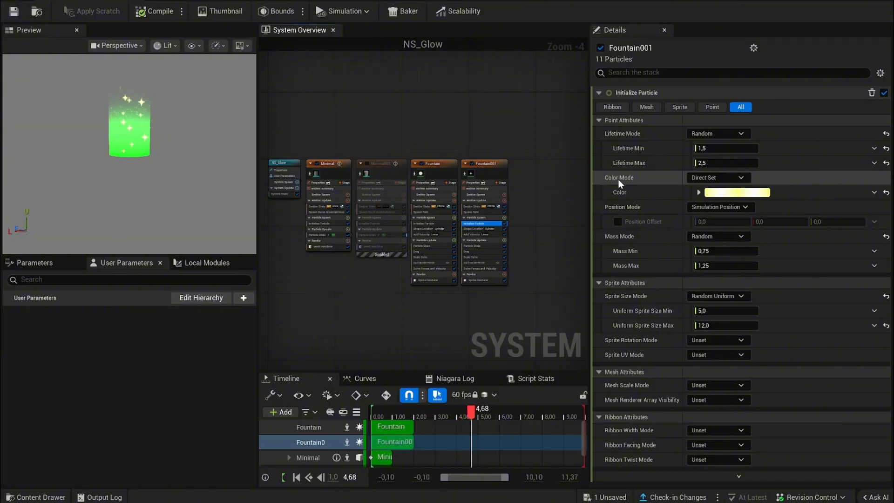
click(699, 193)
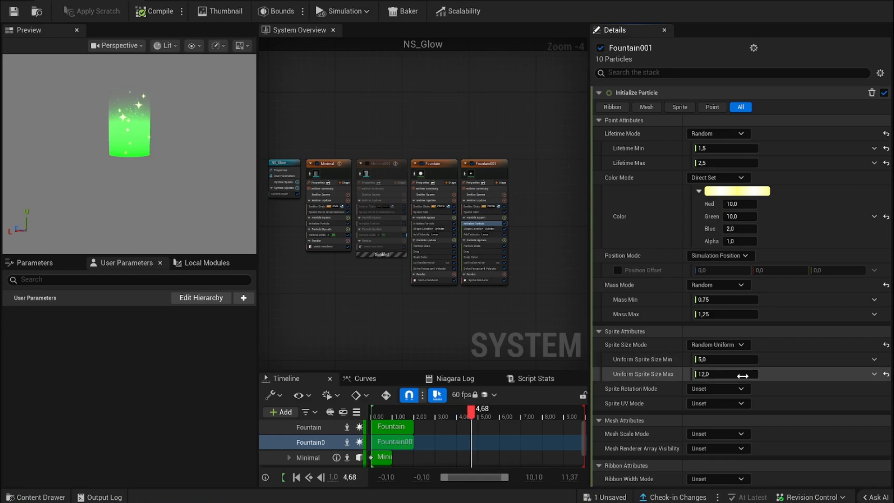
Examine Fountain001's Shape Location, Add Velocity, Curl Noise Force and Sprite Renderer settings, and inspect the star particles in the preview.
click(473, 229)
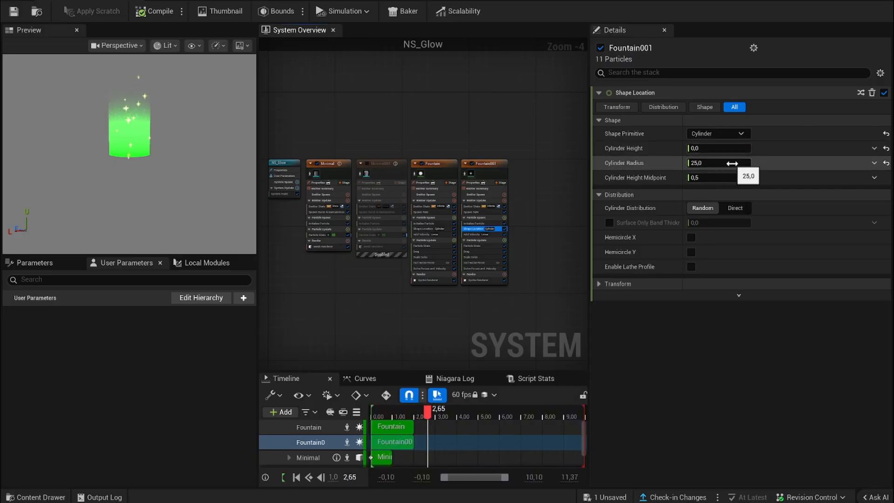
click(474, 235)
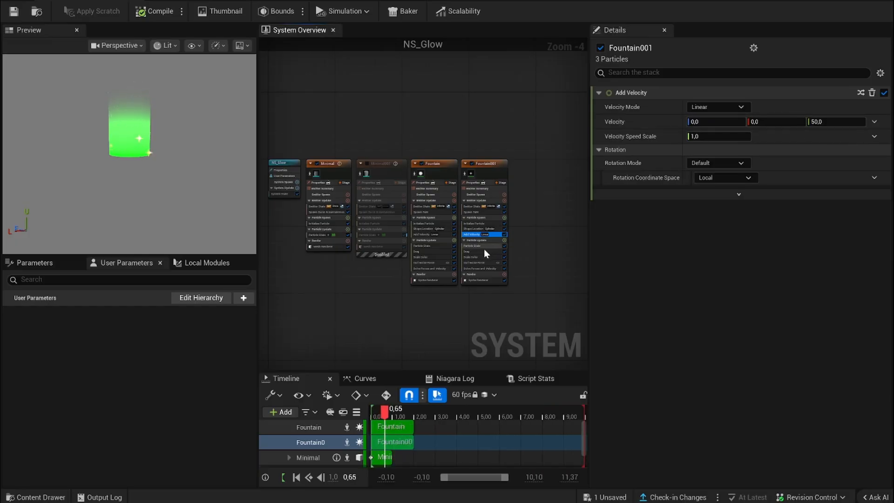
click(480, 263)
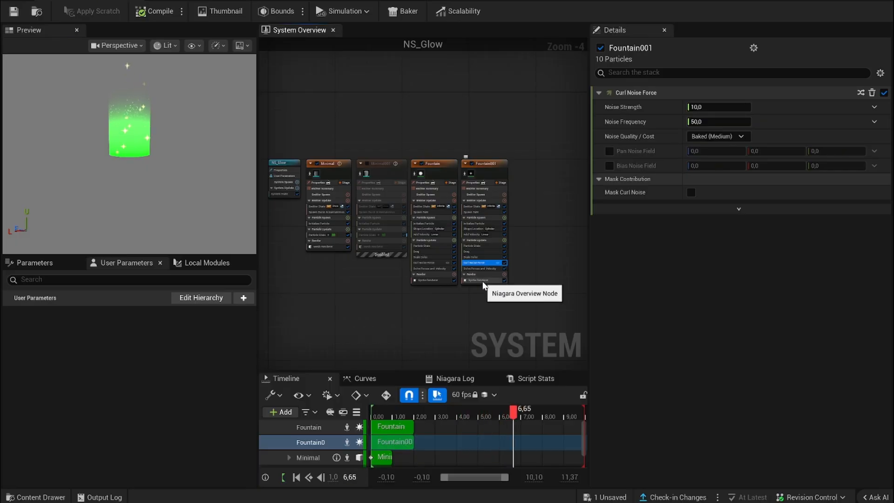
click(483, 281)
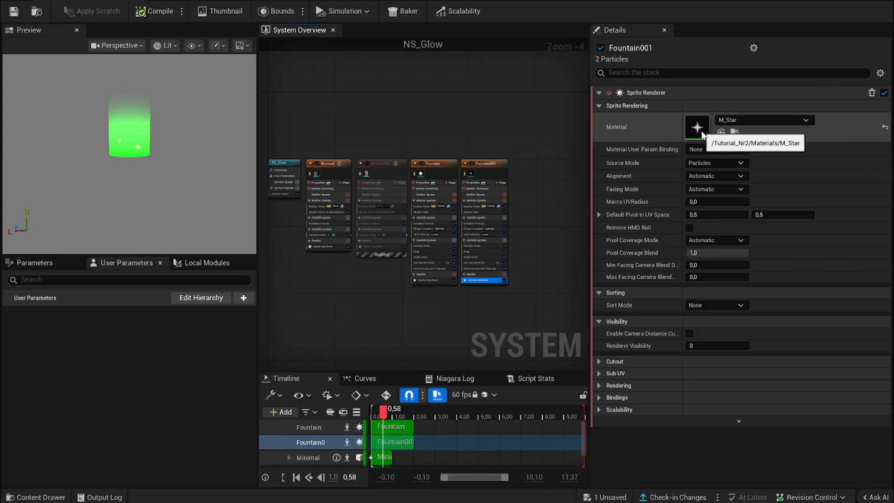
scroll(116, 123, up, 5)
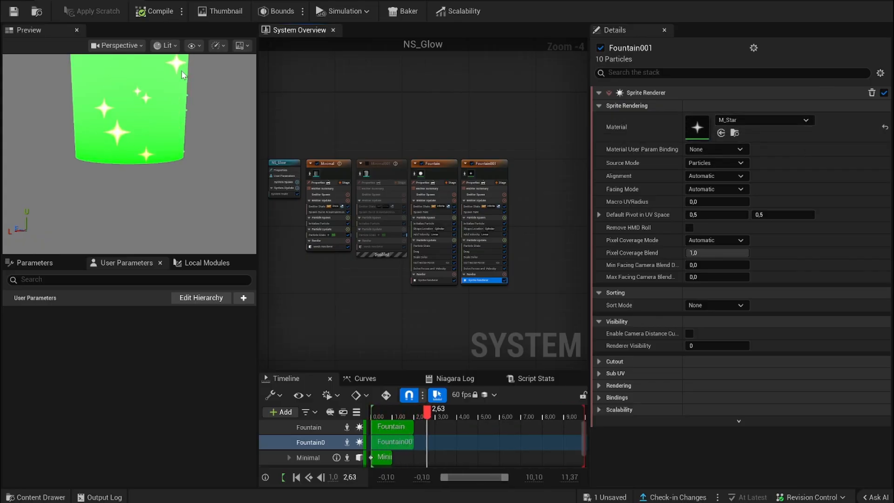
drag(181, 70, 175, 104)
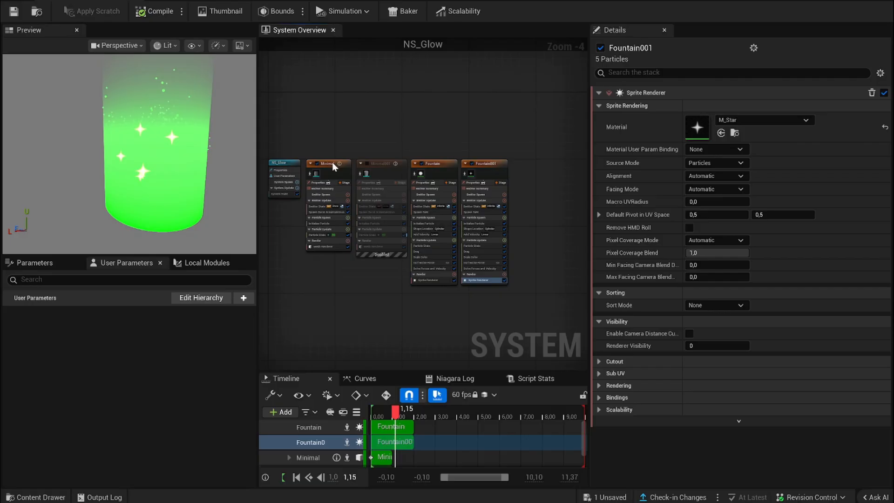
Enable the Minimal001 emitter in NS_Glow and review its Spawn Burst Instantaneous, Mesh Renderer and Initialize Particle settings.
click(376, 163)
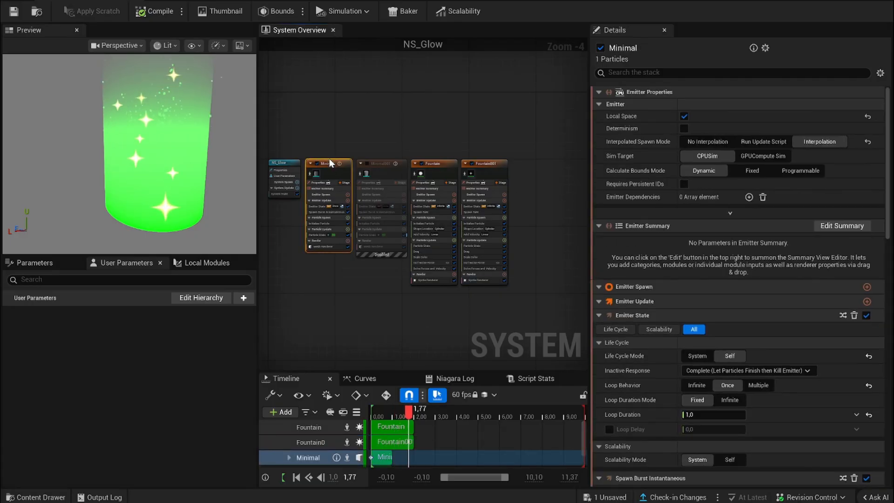
click(367, 164)
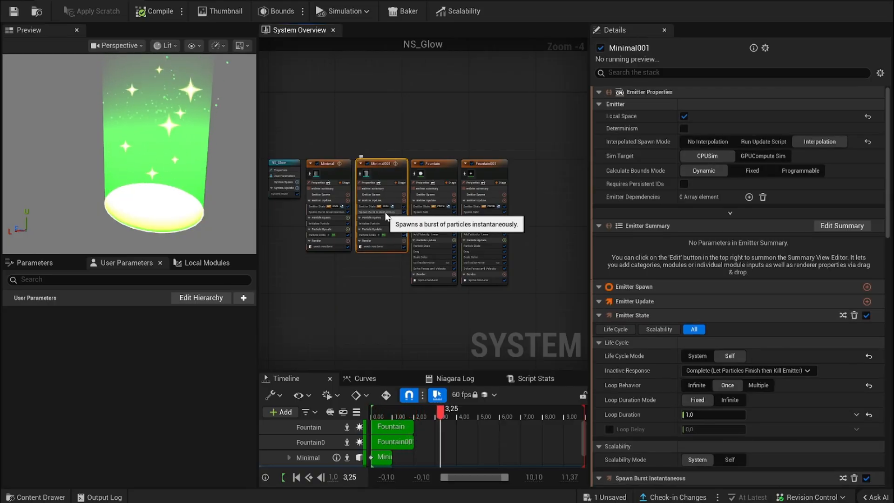
click(370, 212)
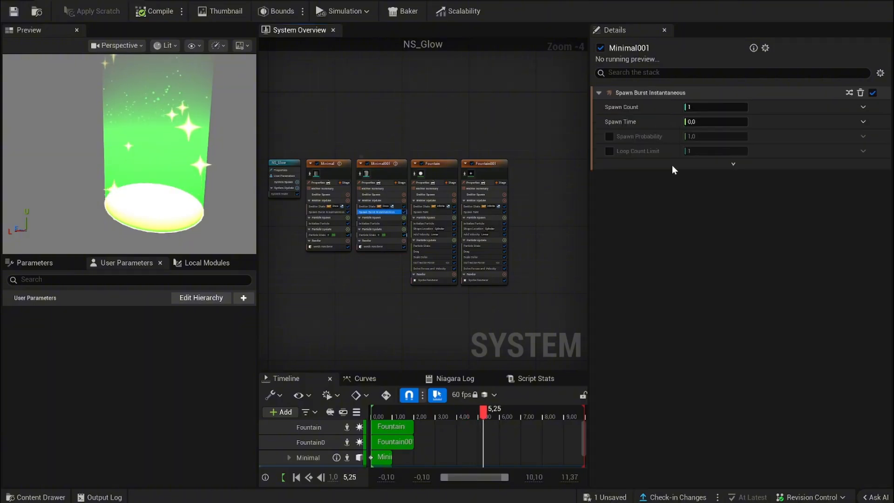
click(373, 247)
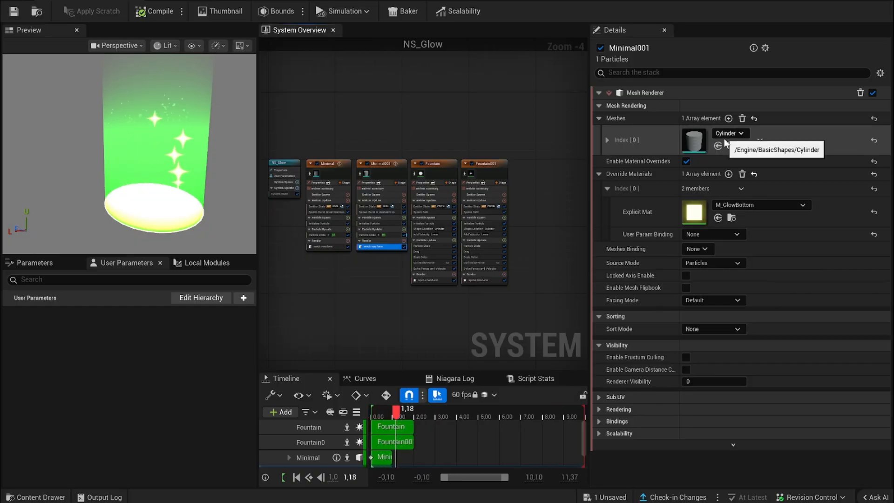
click(376, 223)
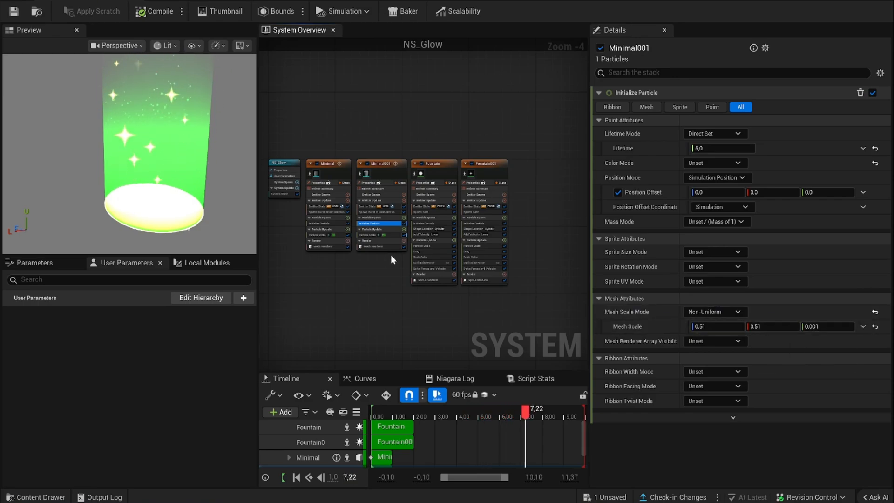
click(379, 247)
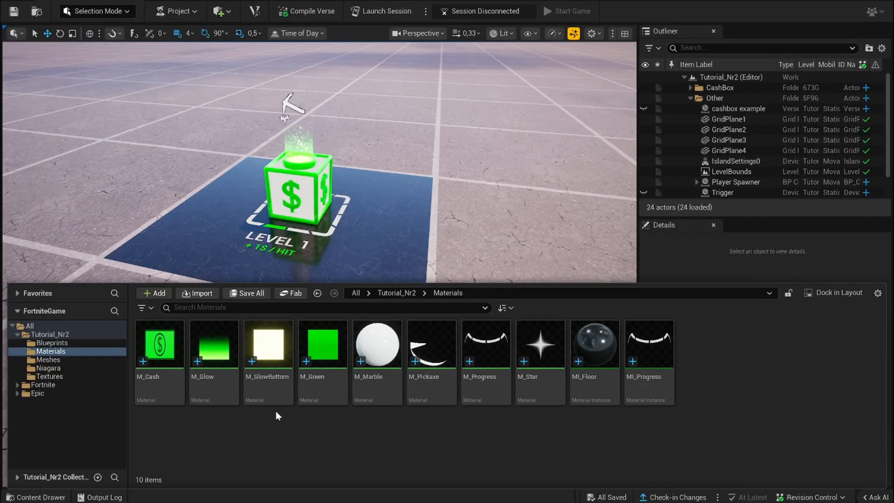
Open M_GlowBottom, search its details for "niaga" to check the Niagara usage options, and inspect its constant color node.
double_click(262, 392)
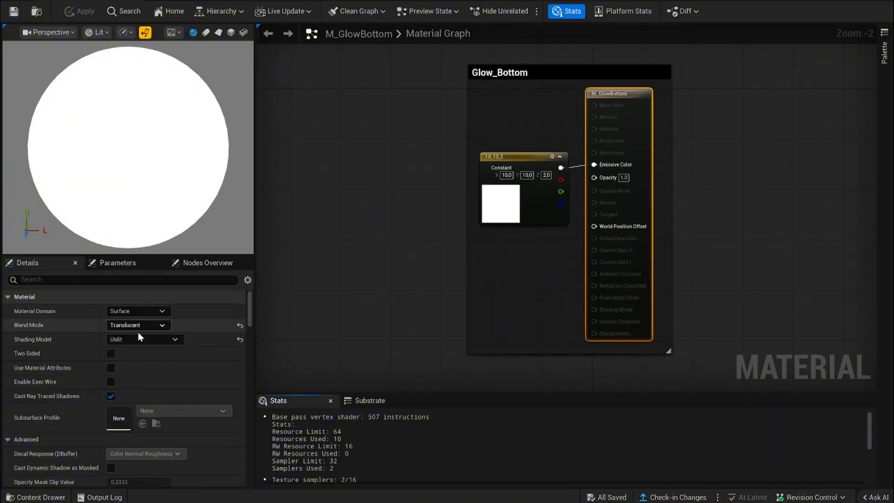
click(170, 279)
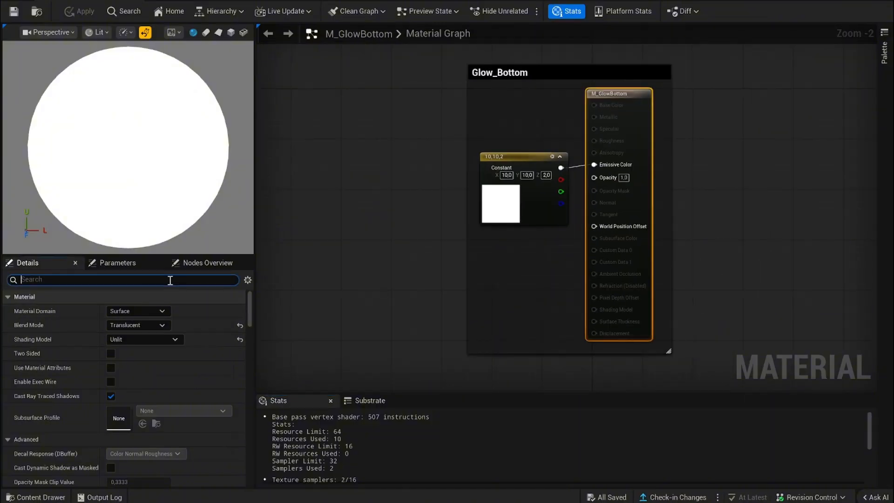
text(niaga)
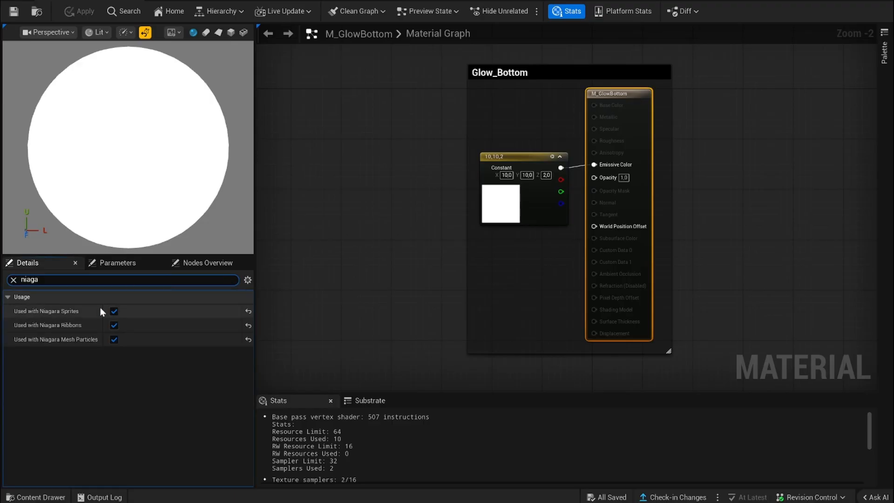
click(13, 280)
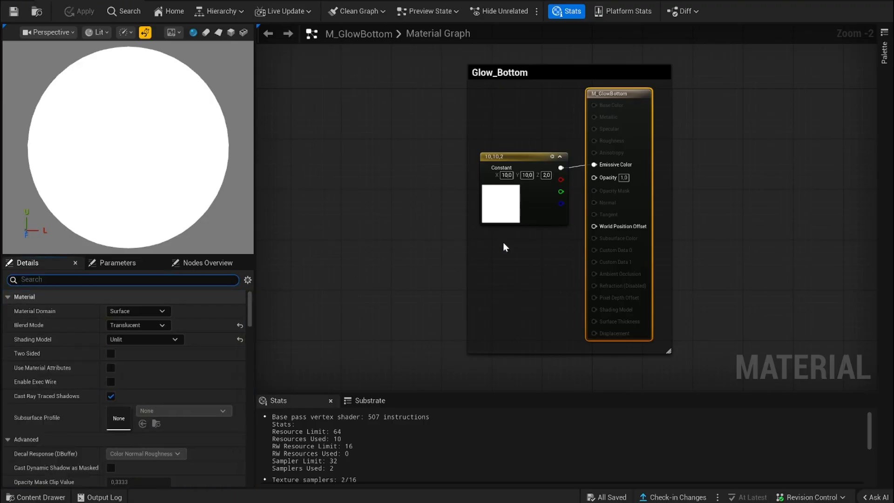
click(719, 198)
click(533, 153)
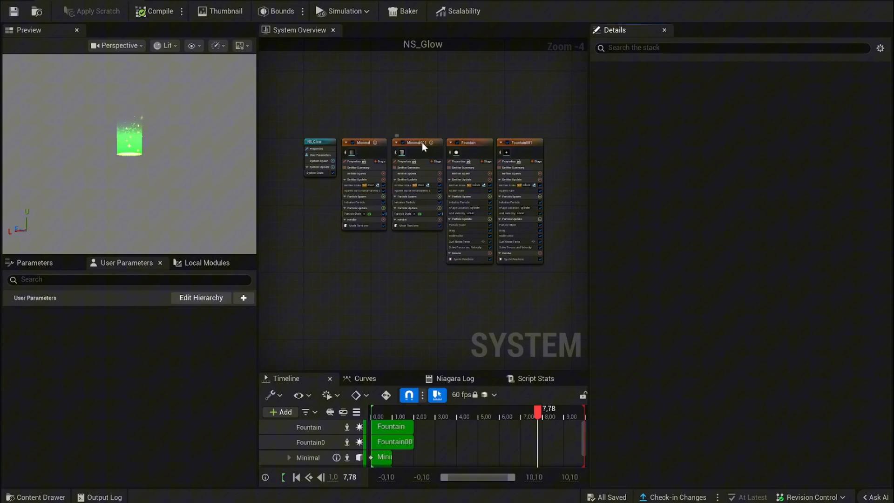
Return to NS_Glow and recheck Minimal001's override material and Initialize Particle settings.
click(425, 147)
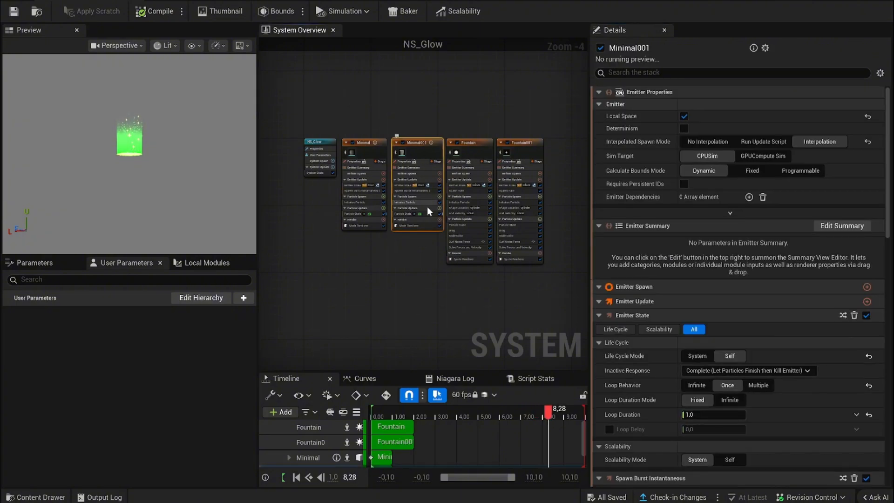
click(421, 226)
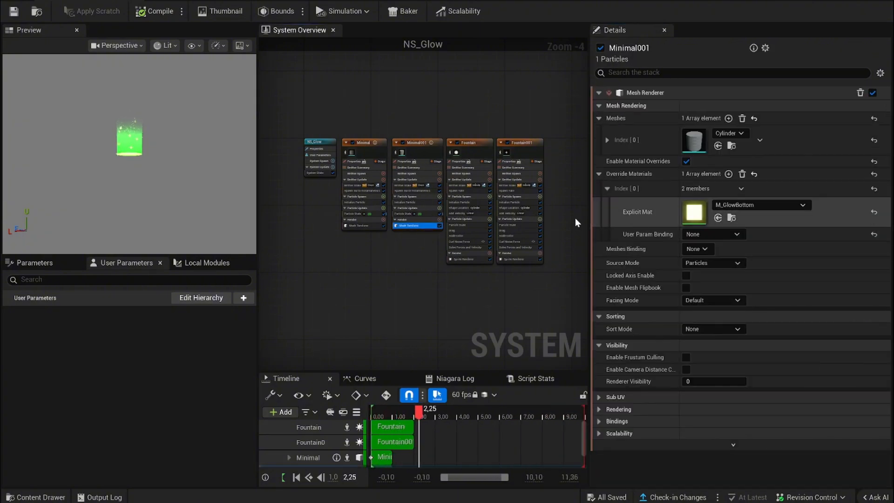
click(424, 202)
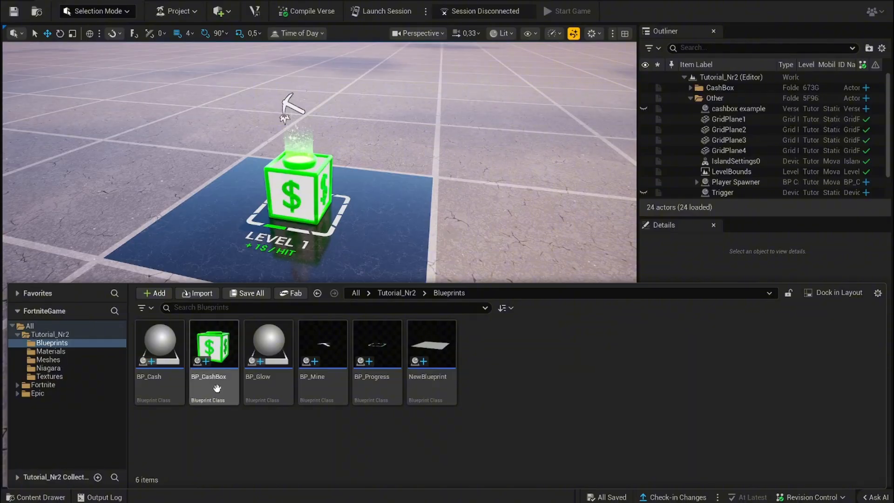
Open BP_CashBox, view the addable component types including Niagara Particle System, and examine the Glow component's settings.
double_click(217, 388)
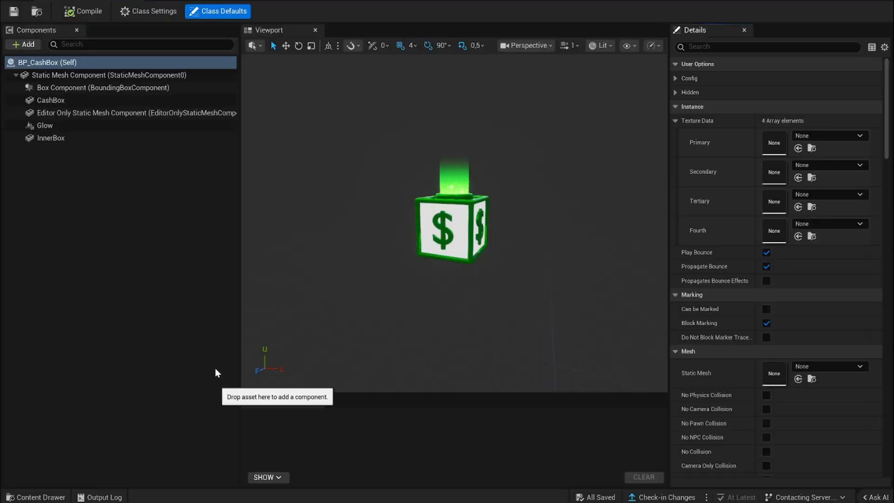
click(29, 44)
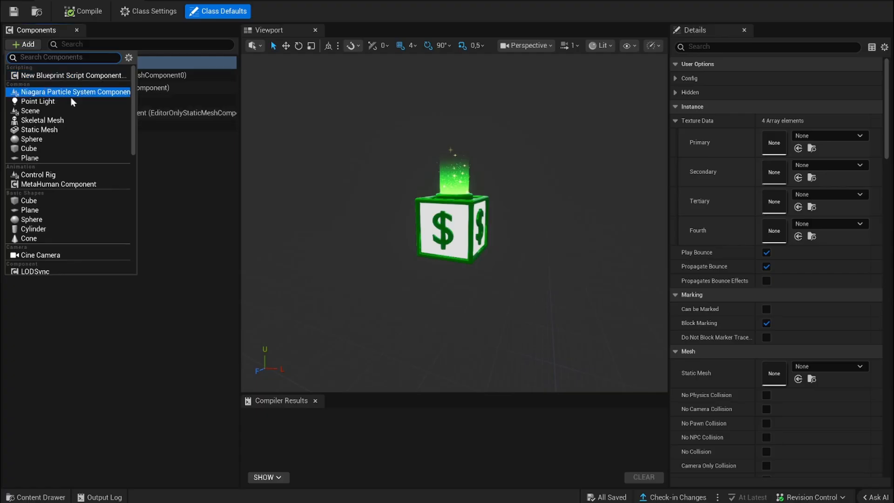
click(169, 174)
click(169, 175)
click(45, 127)
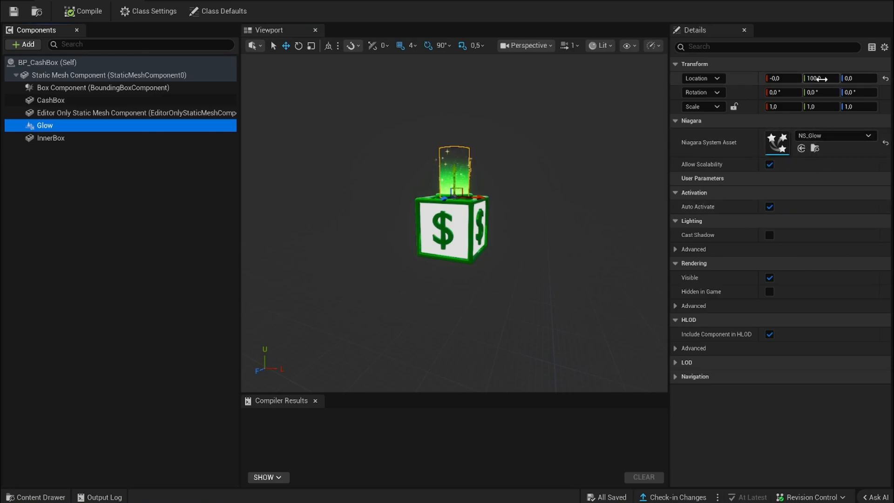
Deselect the Glow component, inspect the glow on top of the cash box up close, and return to the level.
click(493, 191)
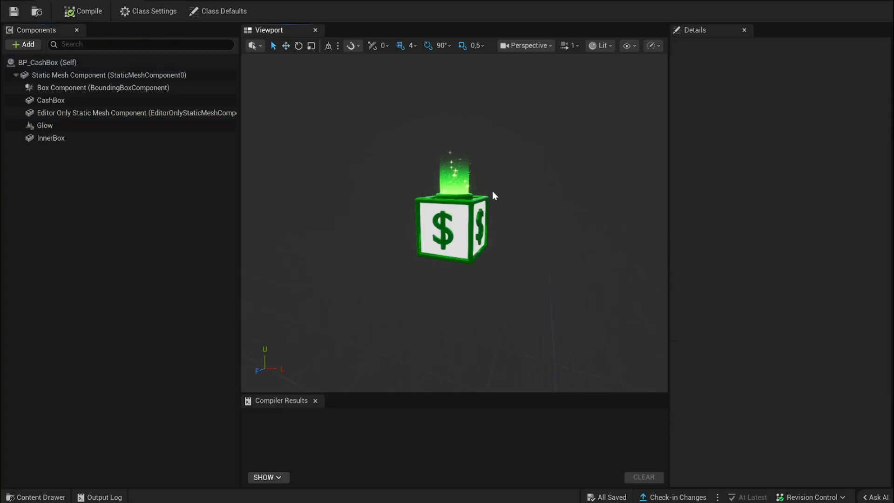
middle_drag(499, 193, 476, 224)
scroll(478, 237, up, 5)
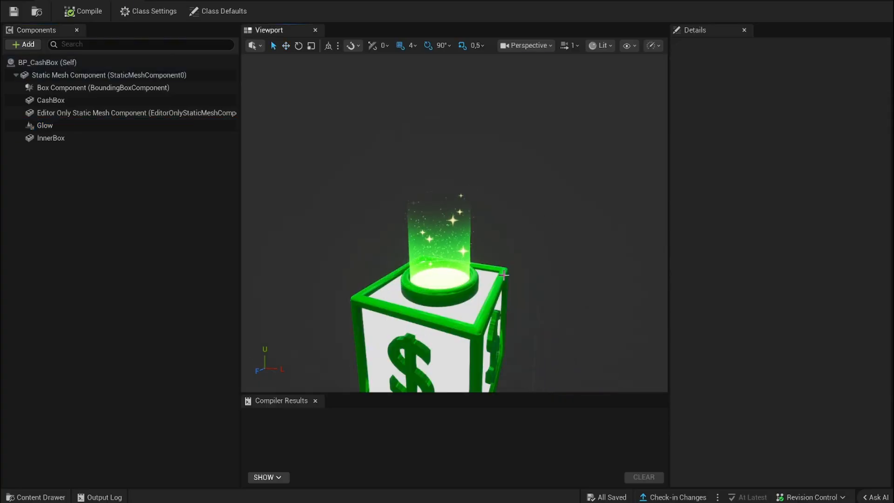
middle_drag(504, 275, 513, 240)
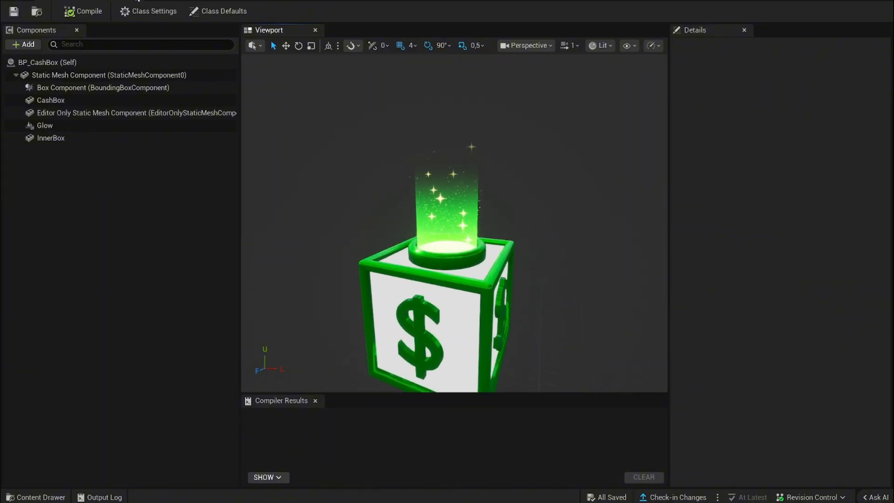
click(139, 1)
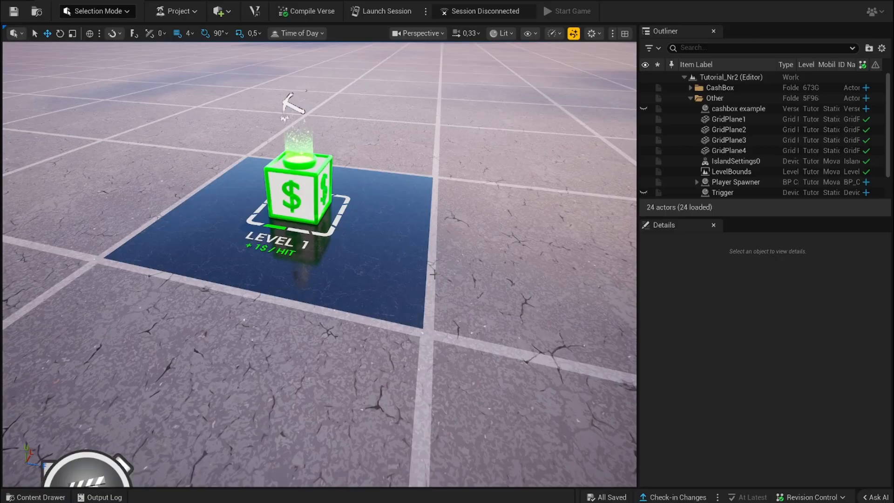
Open the M_Progress material and look over the Segments, Background, Progress and Output sections of its graph.
click(287, 104)
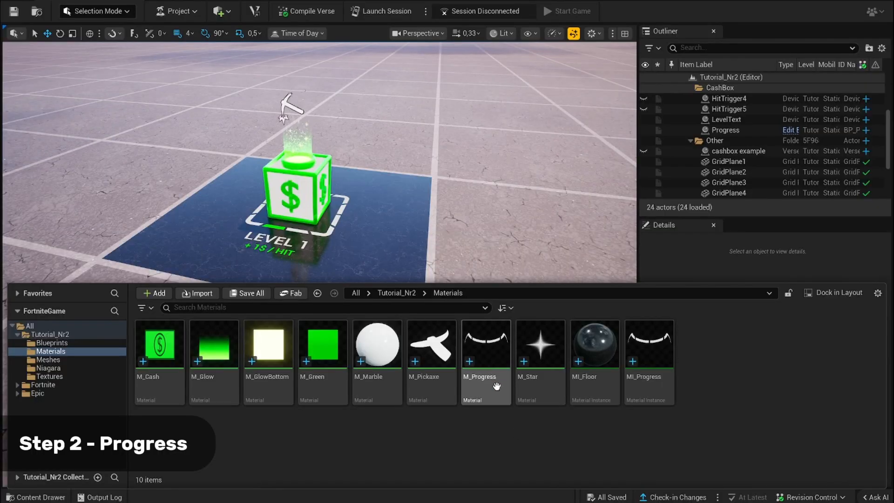
double_click(499, 384)
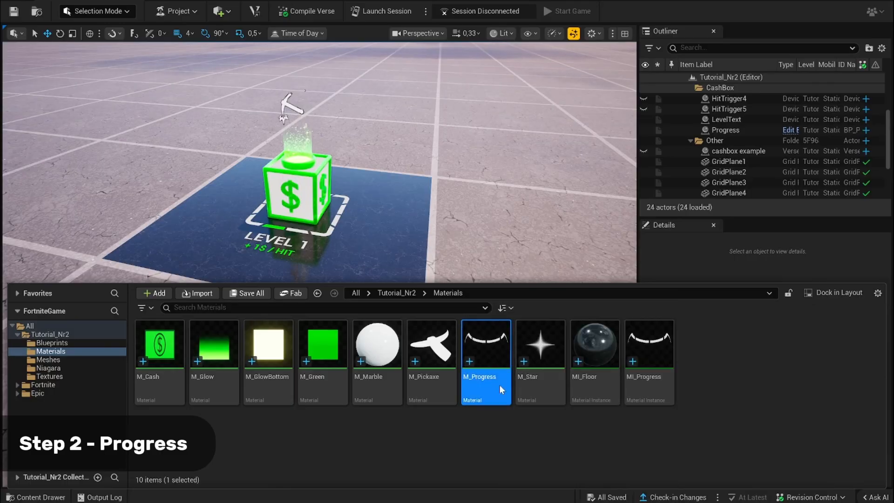
scroll(695, 223, down, 1)
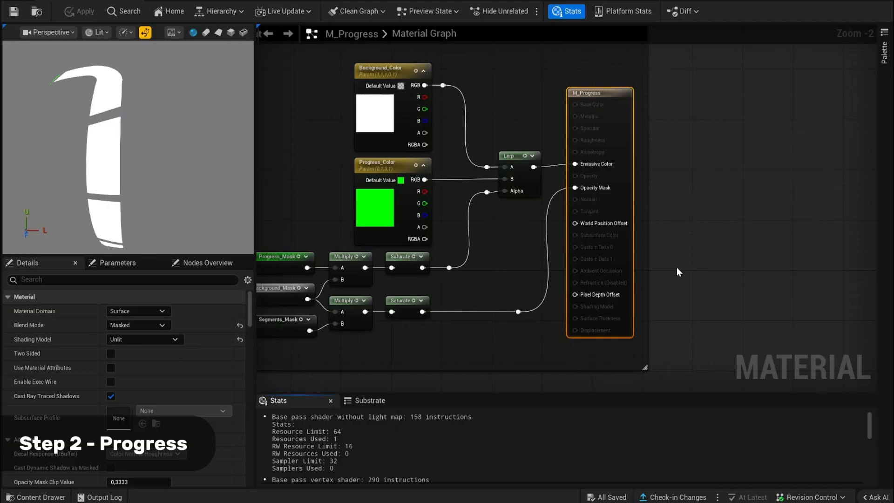
scroll(756, 245, down, 1)
scroll(756, 245, down, 3)
right_drag(572, 349, 634, 335)
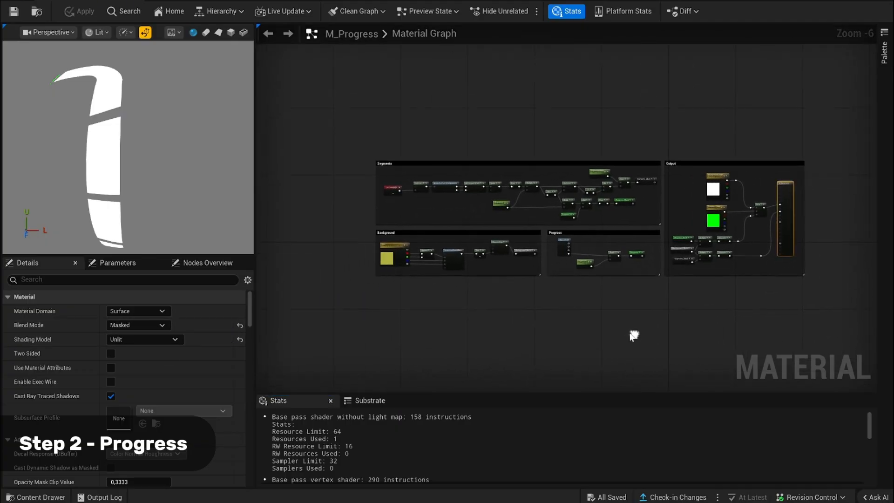
scroll(369, 258, up, 4)
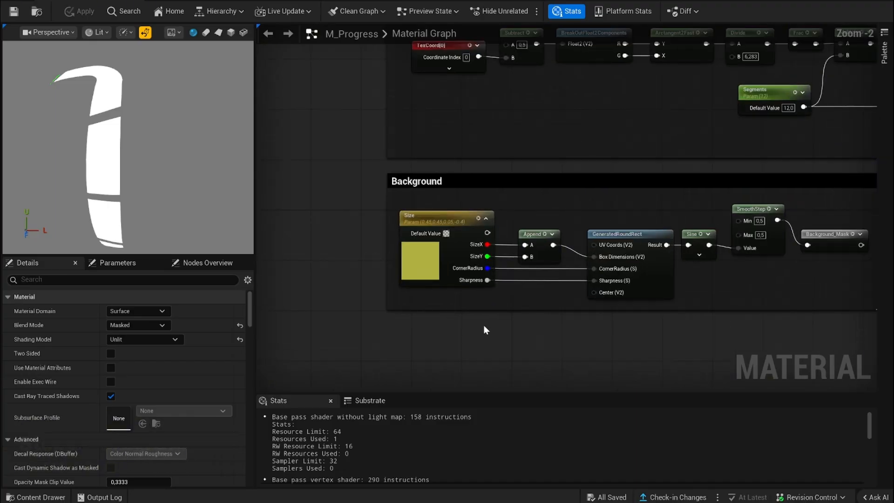
Examine the Size vector parameter in the Background section, including its default values and custom channel names.
scroll(484, 328, up, 1)
click(456, 203)
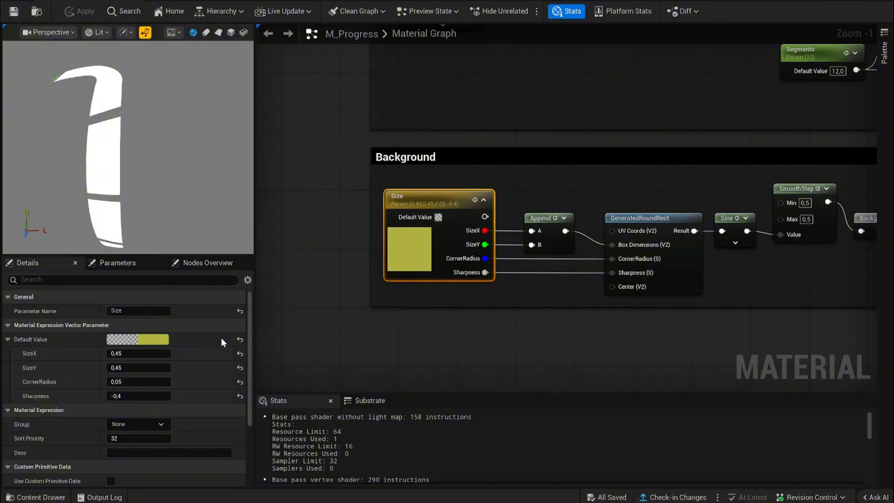
scroll(188, 394, down, 3)
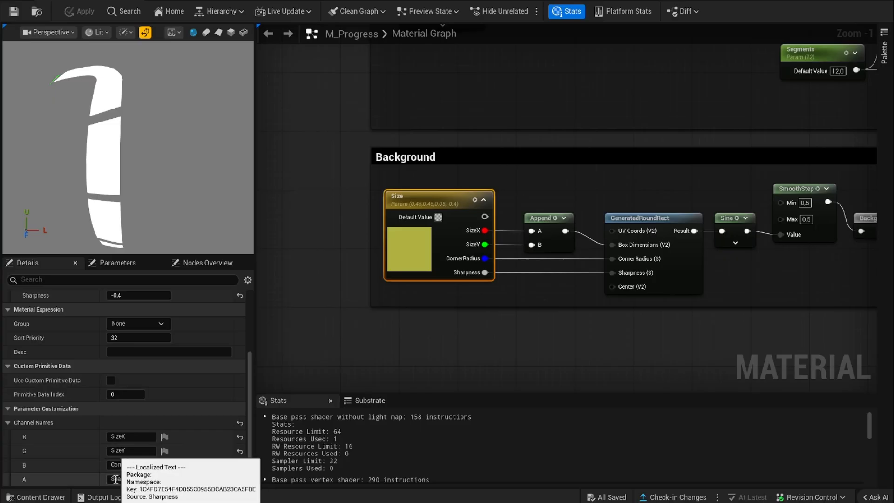
scroll(195, 451, up, 1)
scroll(196, 451, up, 3)
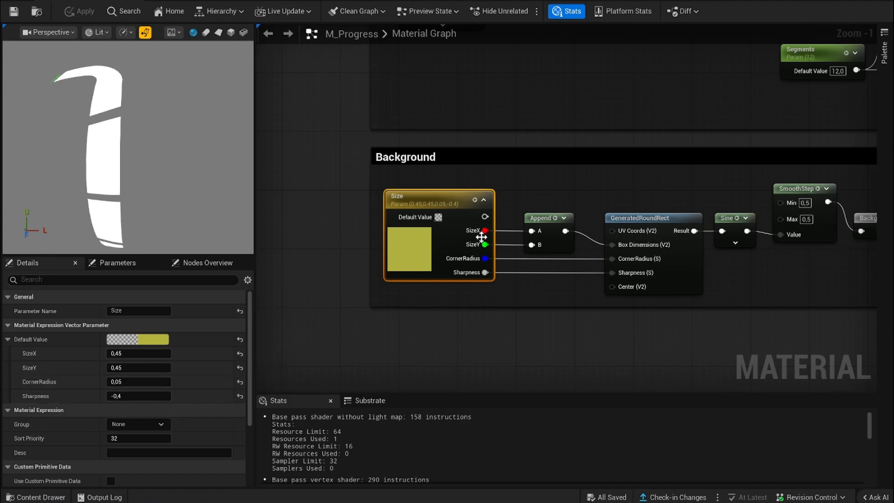
Inspect the Append, GeneratedRoundRect, Sine and SmoothStep nodes that build the background shape.
click(545, 218)
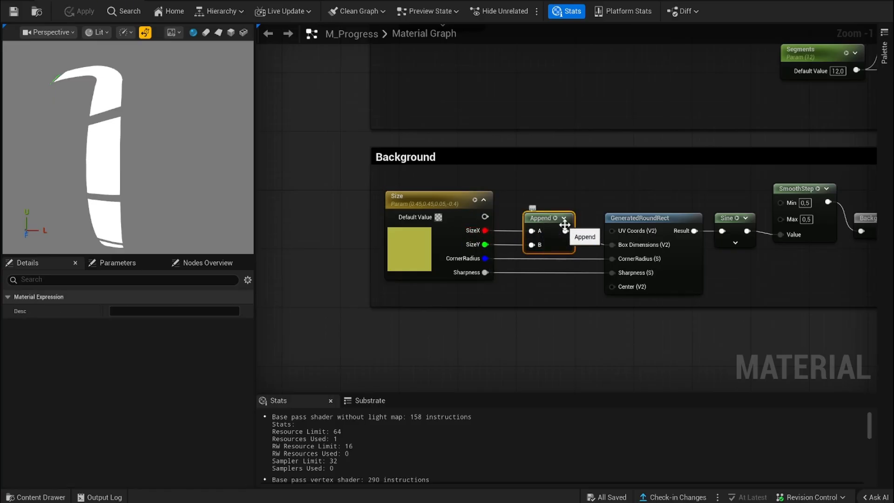
click(619, 221)
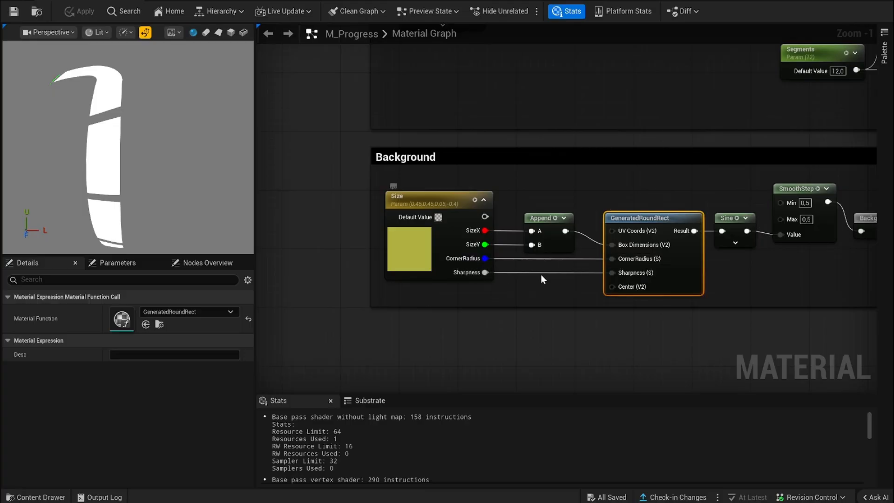
right_drag(669, 323, 429, 313)
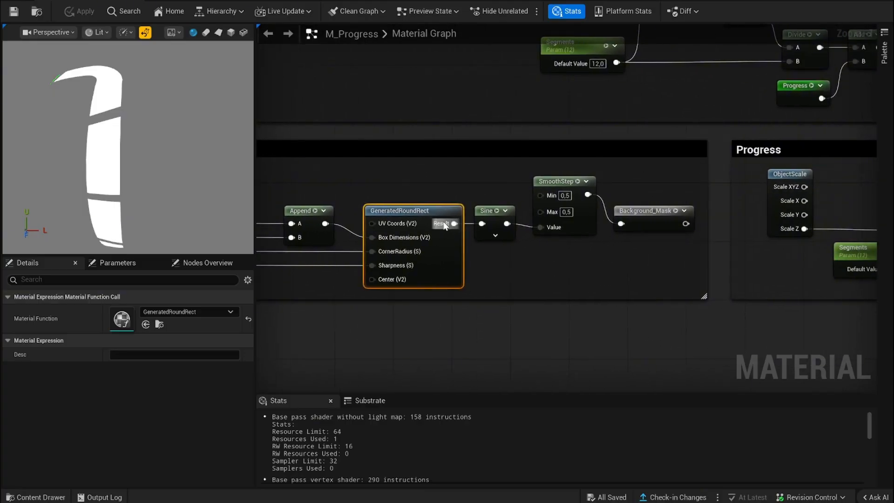
click(490, 210)
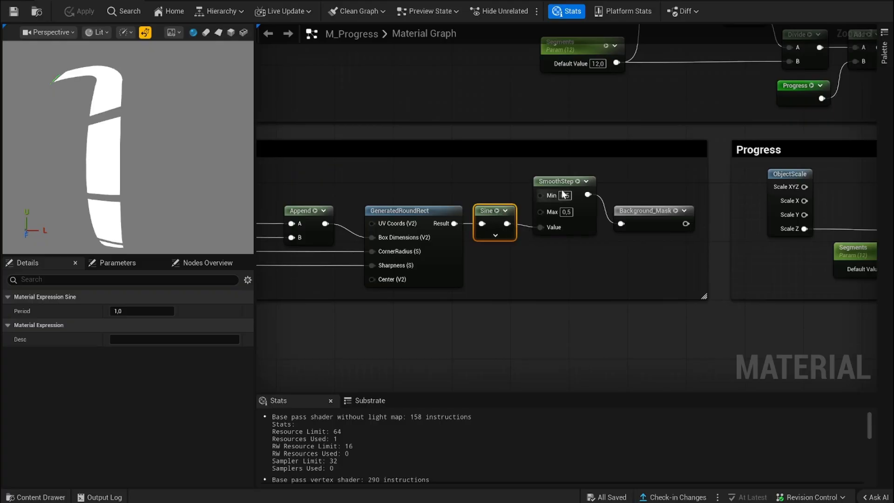
click(575, 196)
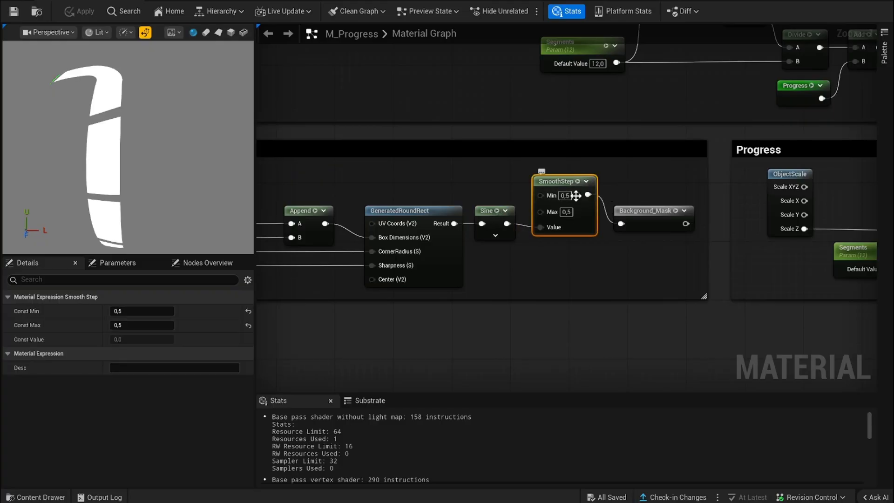
Preview the Background_Mask node on a plane mesh, then stop previewing the node.
click(628, 210)
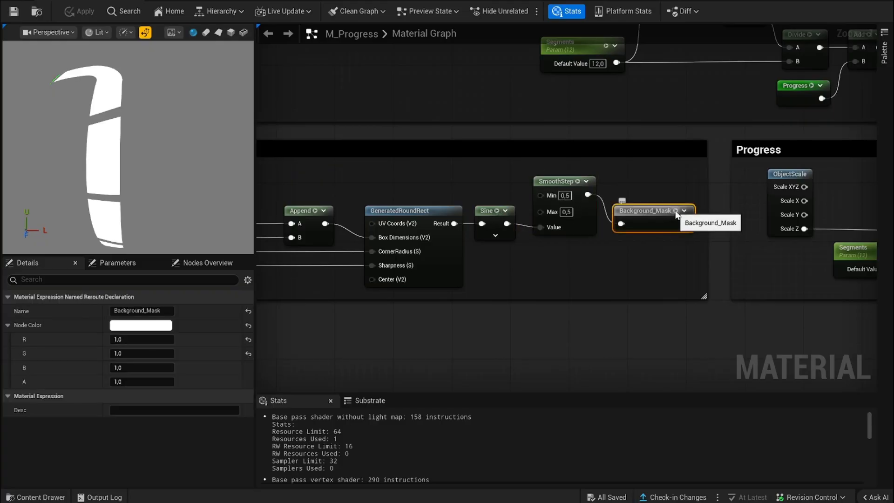
key(space)
click(219, 32)
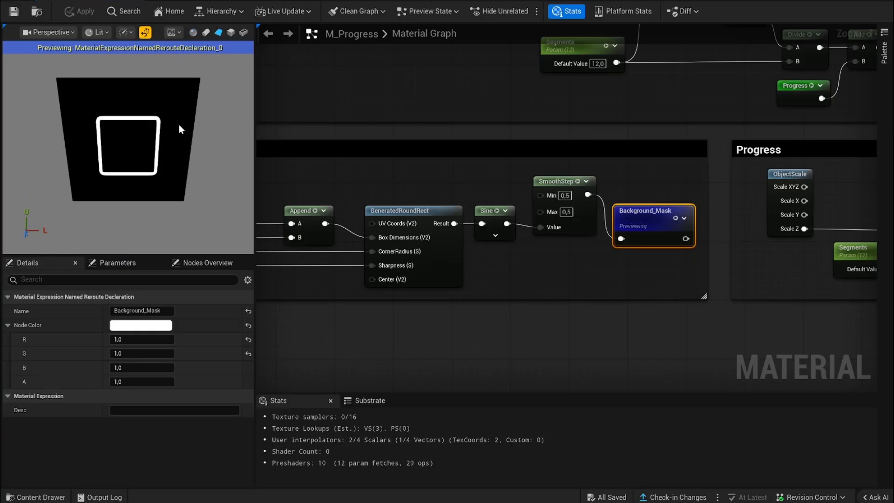
click(676, 218)
click(591, 349)
Review the whole Background comment group and its settings, then deselect it.
scroll(591, 350, down, 3)
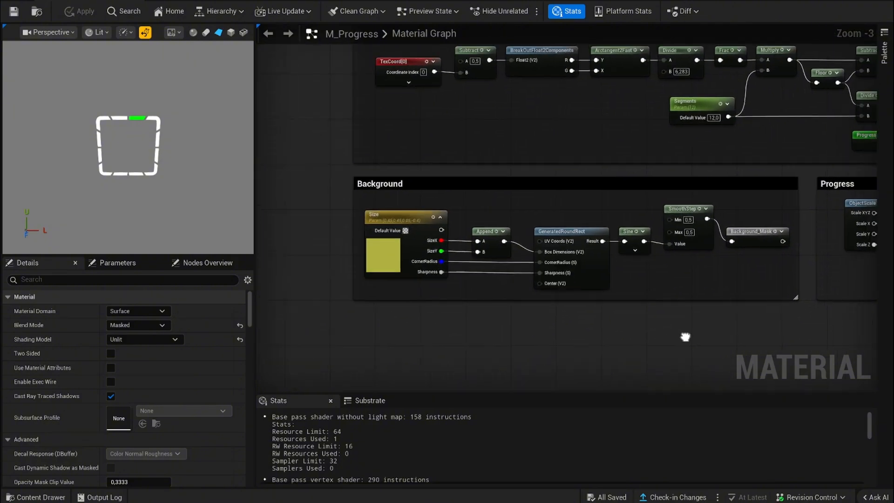
click(374, 194)
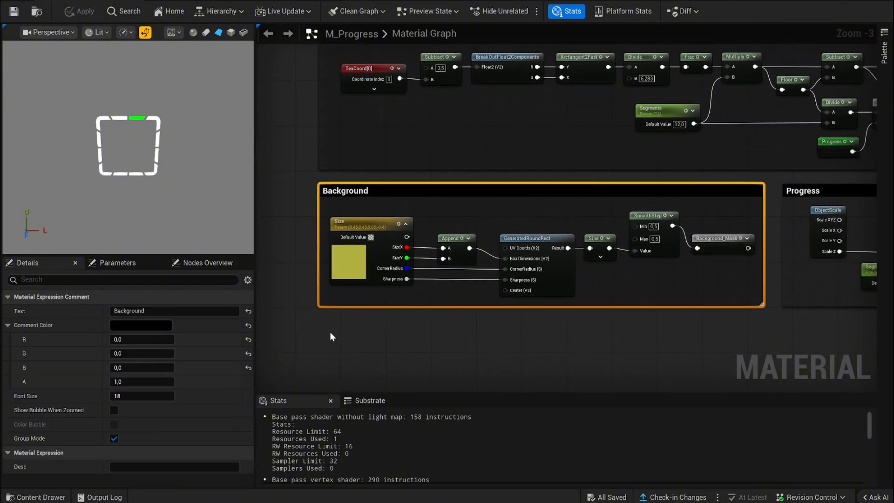
click(471, 344)
Inspect the TexCoord, Subtract, BreakOutFloat2Components and Arctangent2Fast nodes at the start of the Segments section.
right_drag(486, 339, 481, 473)
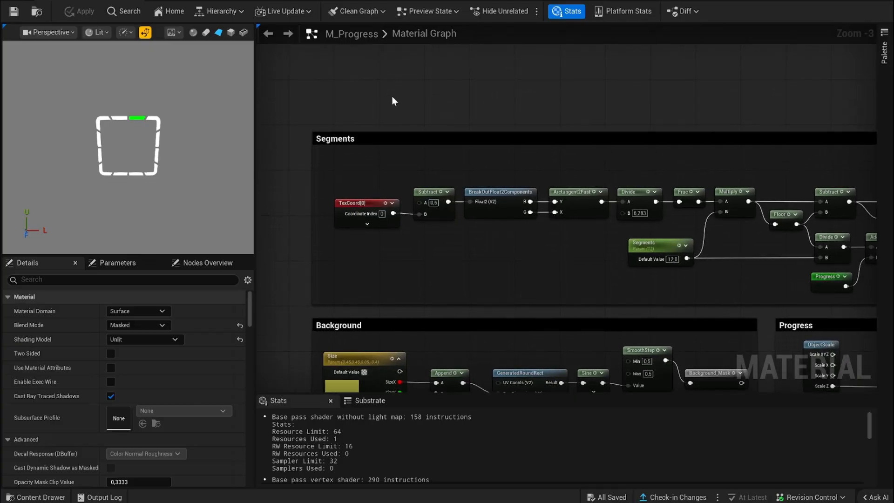
click(372, 203)
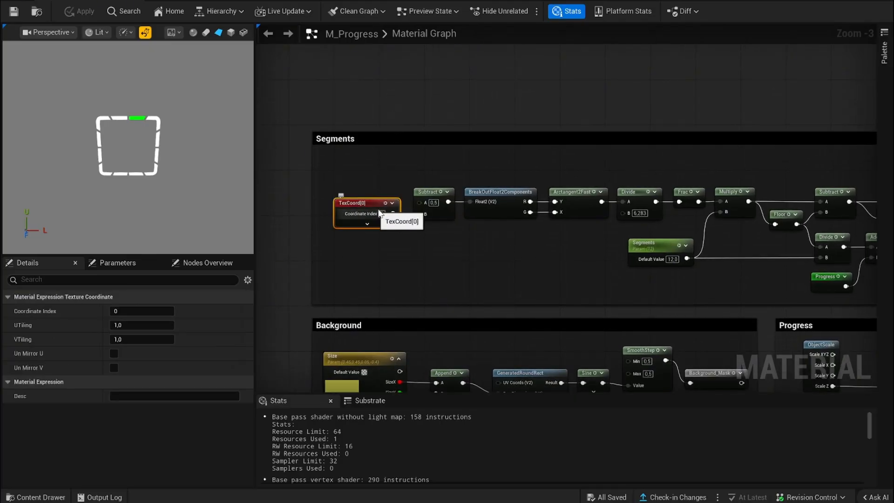
click(427, 205)
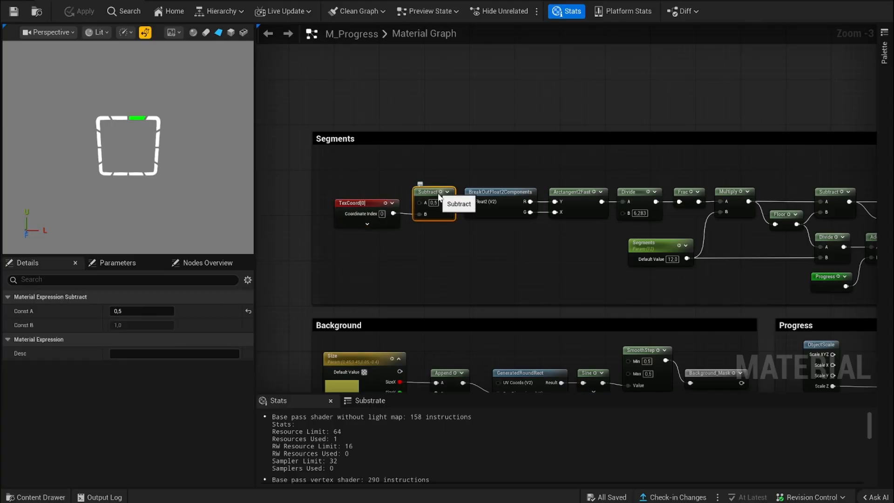
click(496, 207)
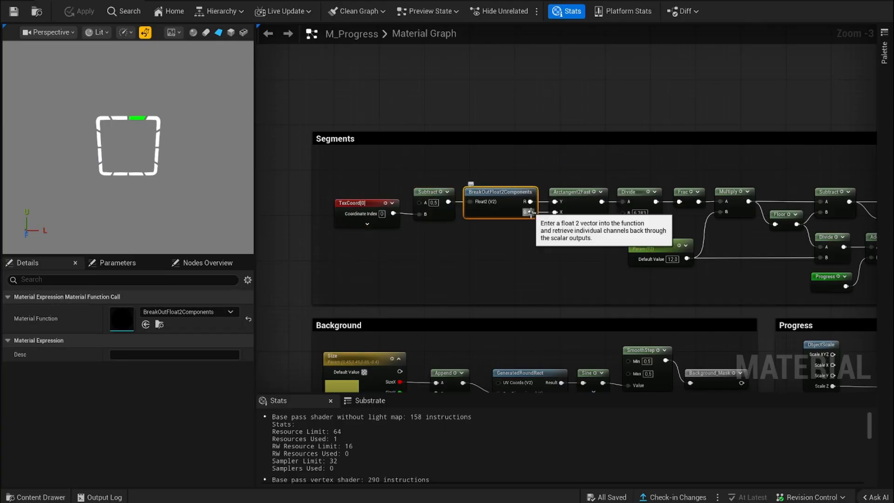
click(580, 194)
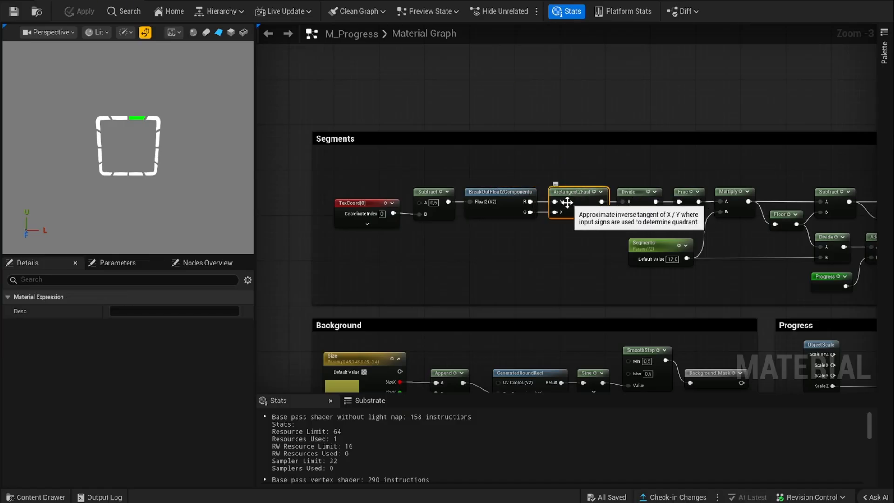
Examine the Divide, Frac and Multiply nodes and the Segments parameter that feeds Multiply in the Segments section.
click(640, 195)
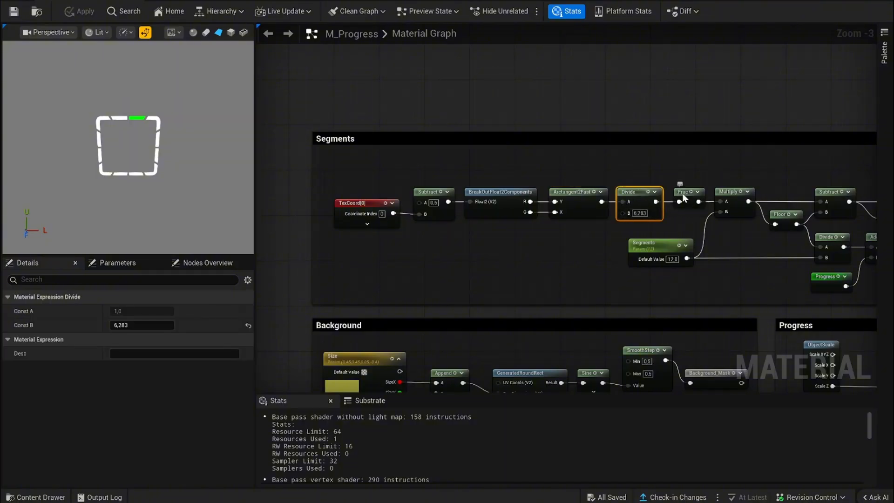
click(686, 198)
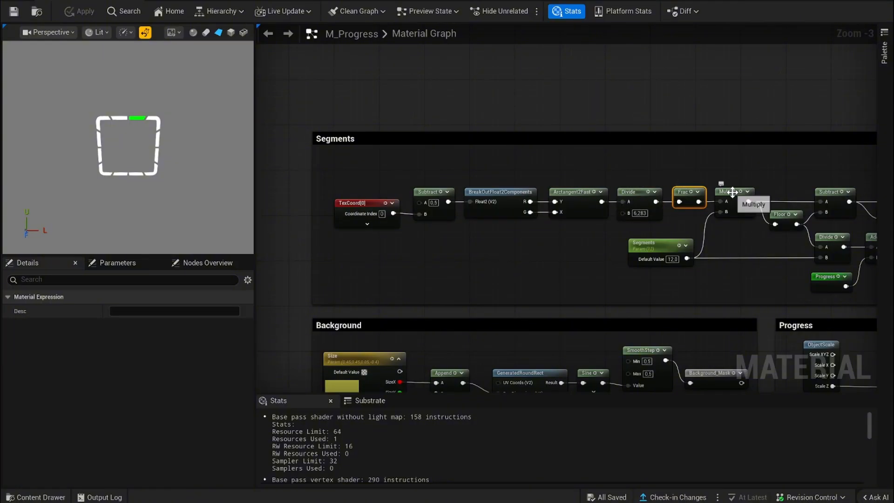
click(733, 192)
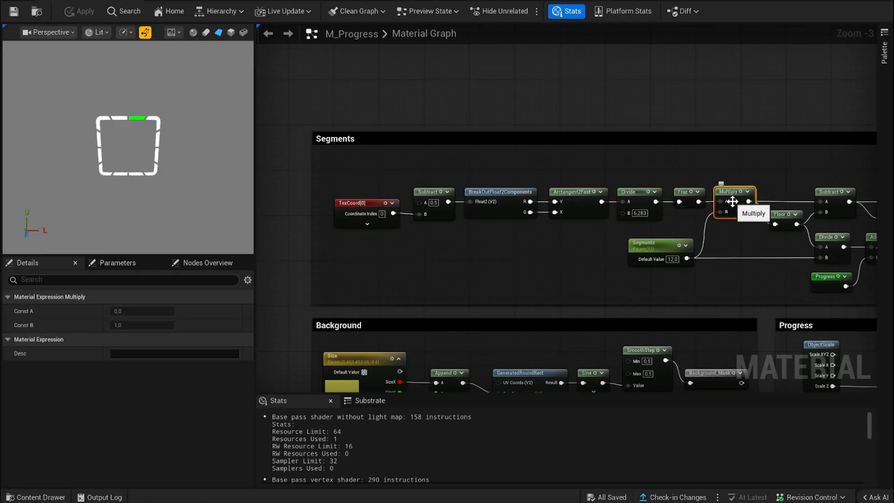
click(657, 248)
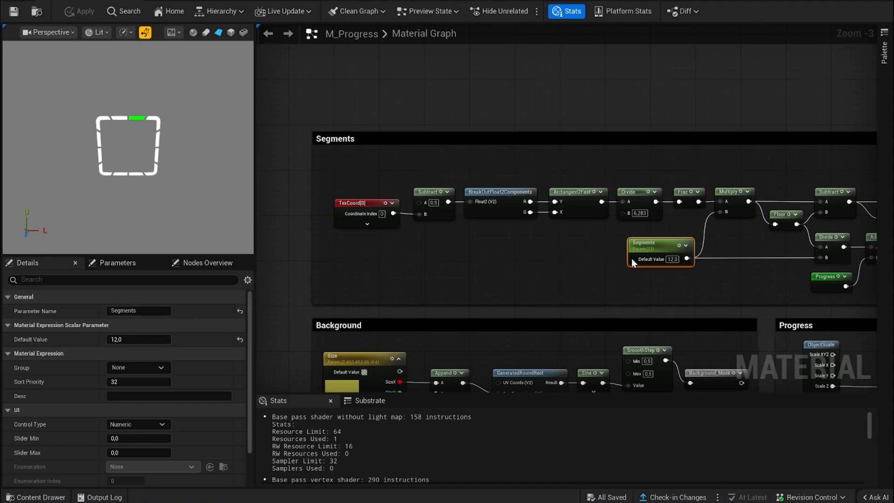
right_drag(723, 116, 430, 98)
click(446, 178)
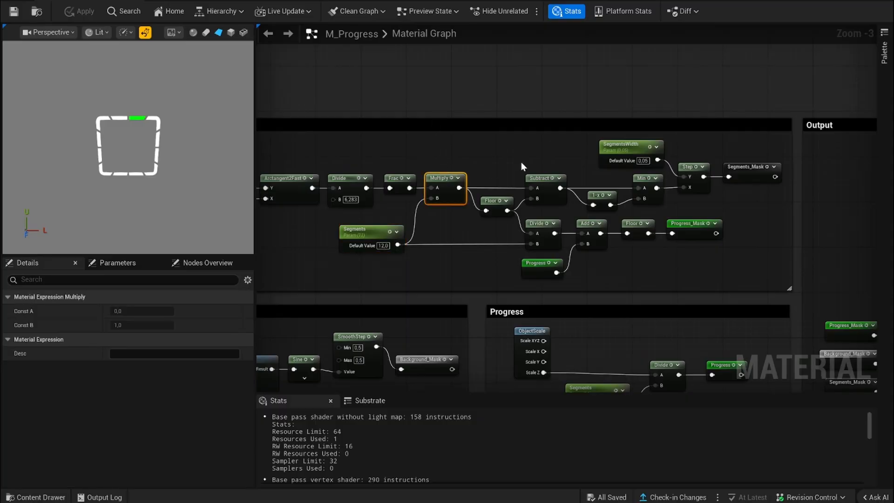
Examine the Floor node after Multiply and the Subtract and Divide nodes that use its output.
click(485, 198)
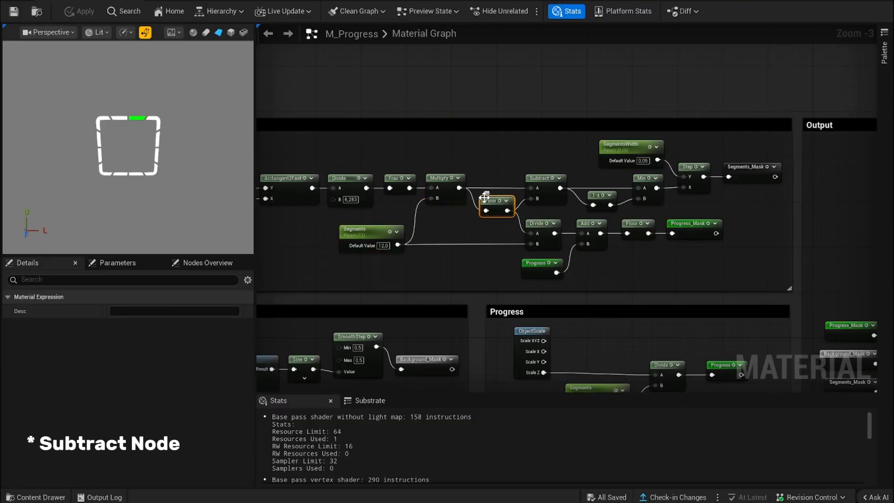
click(540, 179)
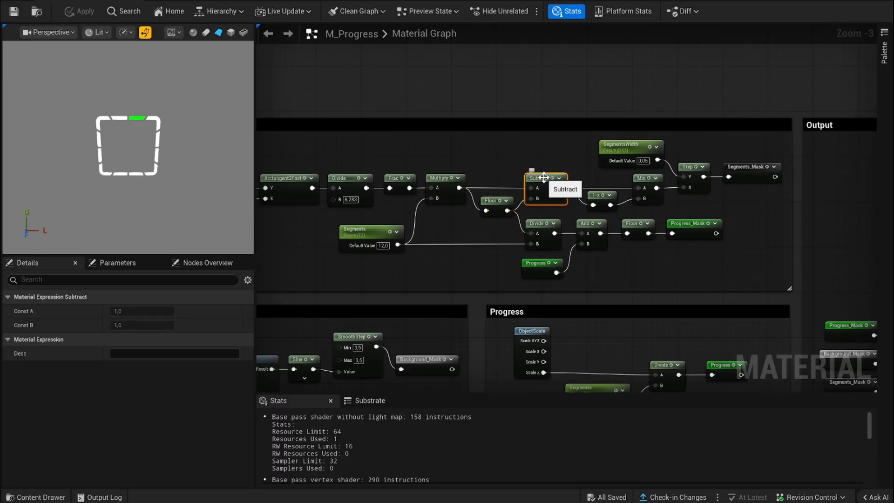
click(450, 181)
click(542, 182)
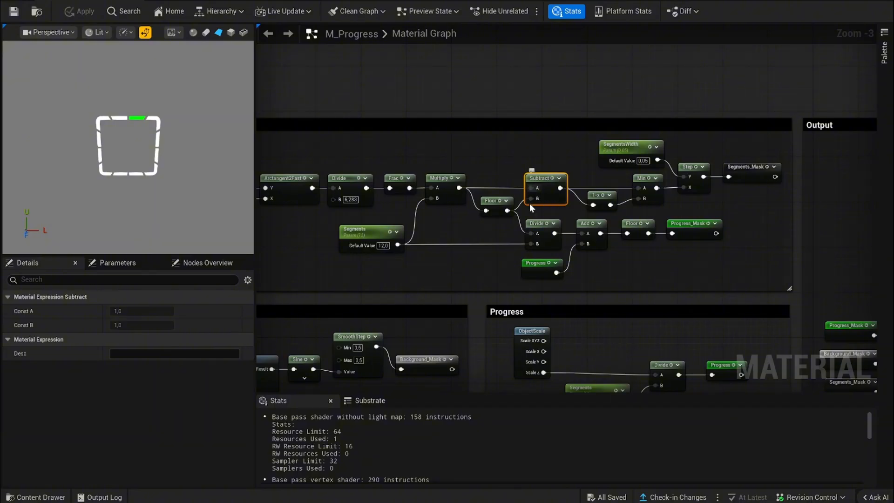
click(542, 224)
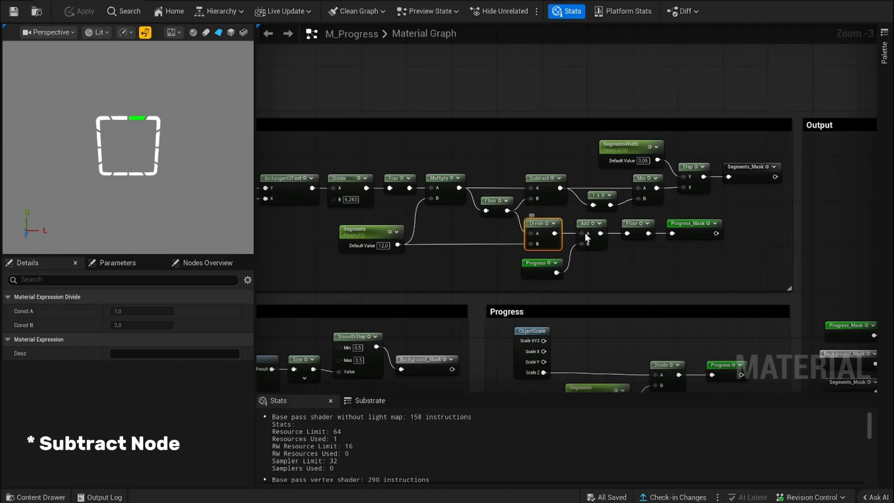
right_drag(617, 253, 495, 259)
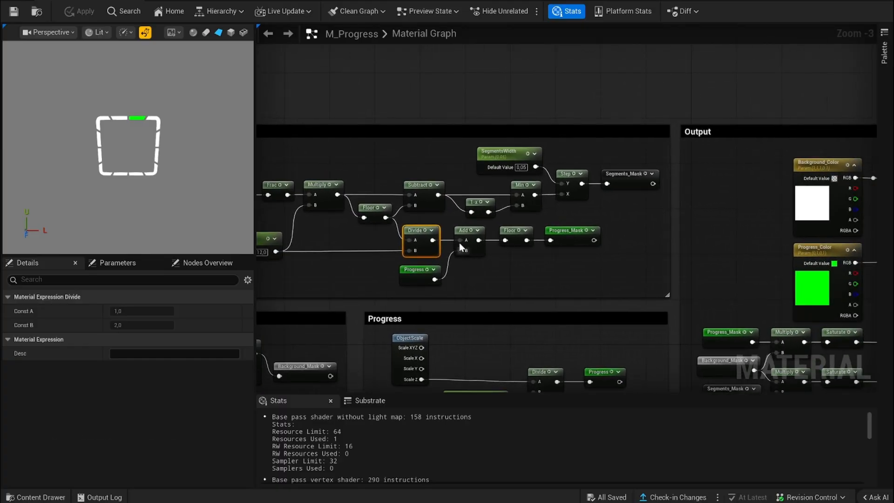
Inspect the segment-gap chain of Subtract, 1-x, Min and Step, including the SegmentsWidth parameter.
click(425, 188)
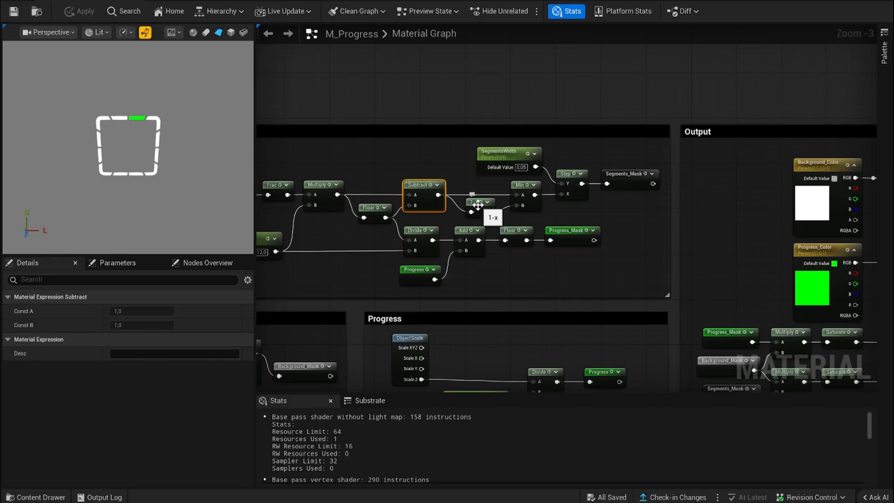
click(476, 204)
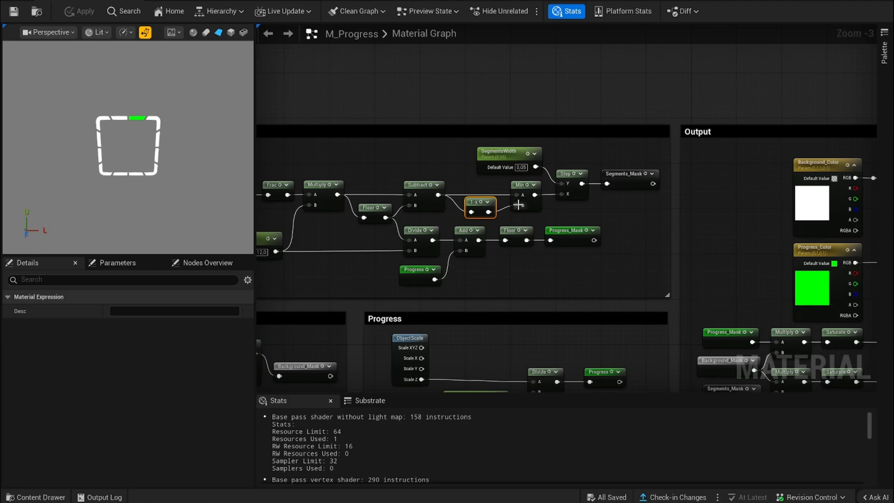
click(532, 194)
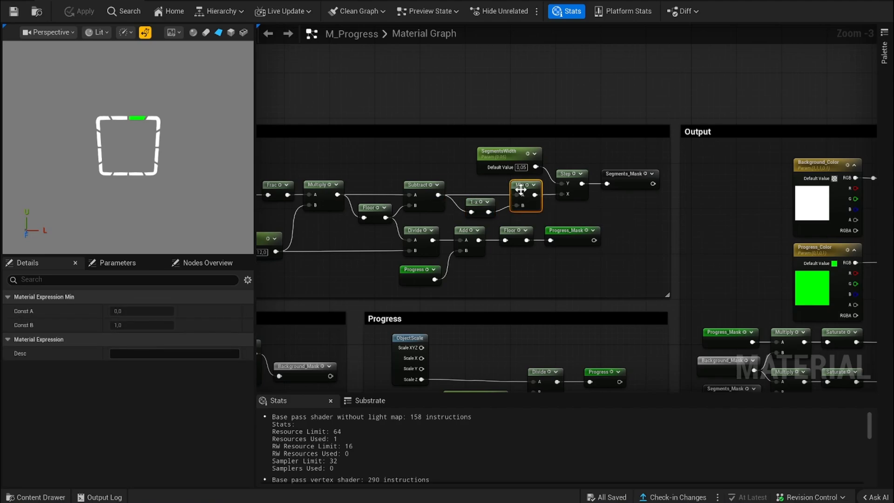
click(571, 181)
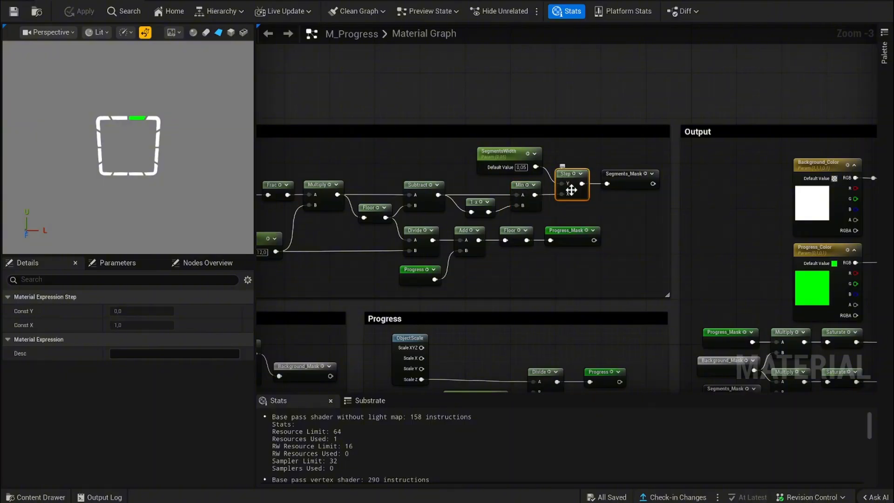
click(518, 157)
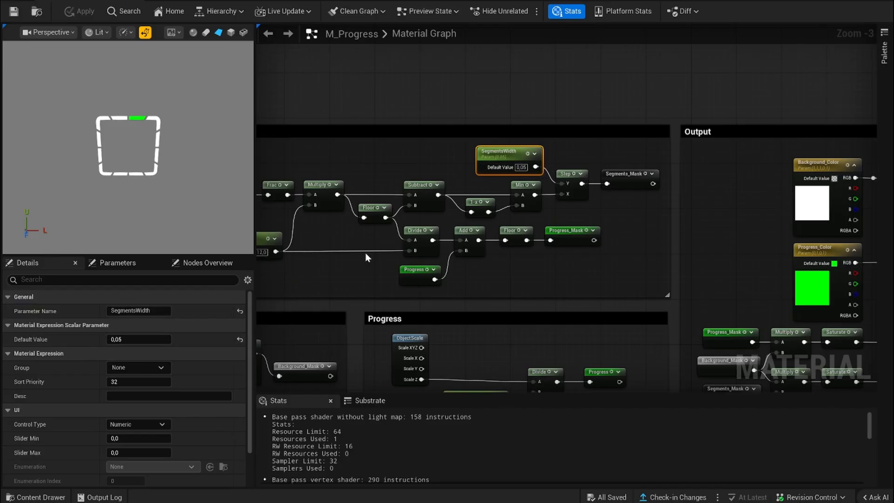
click(571, 180)
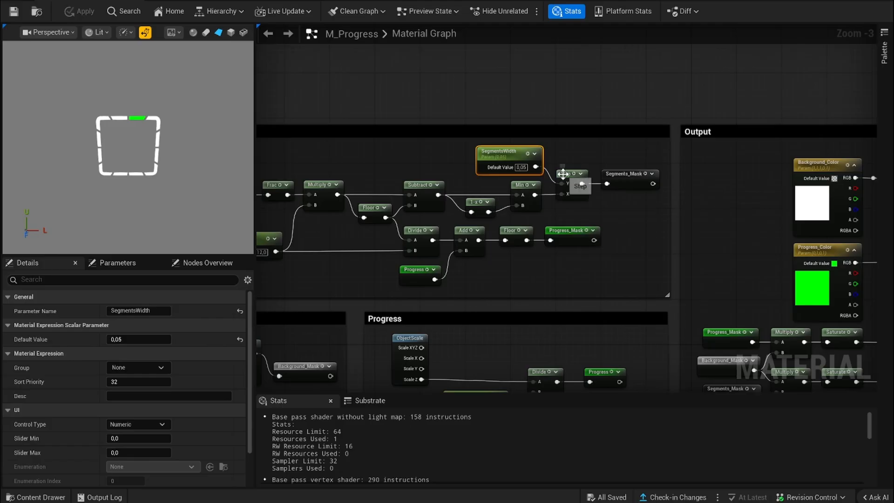
Preview the Segments_Mask declaration on the preview mesh and stop the preview.
click(623, 174)
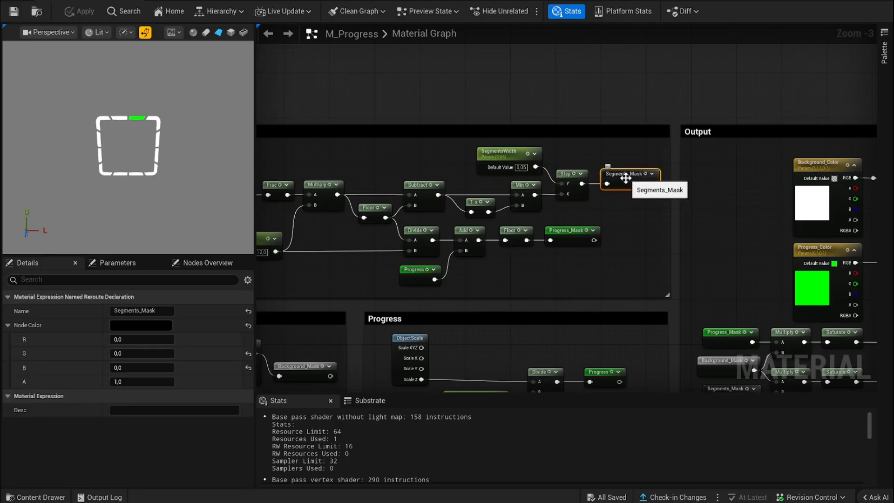
key(space)
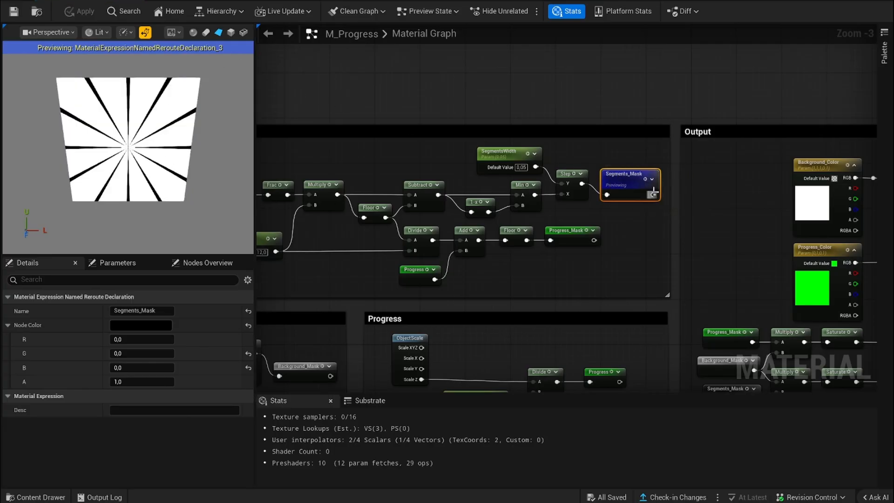
key(space)
Preview the Divide node that divides the floored value by Segments, and stop the preview.
right_drag(522, 266, 622, 253)
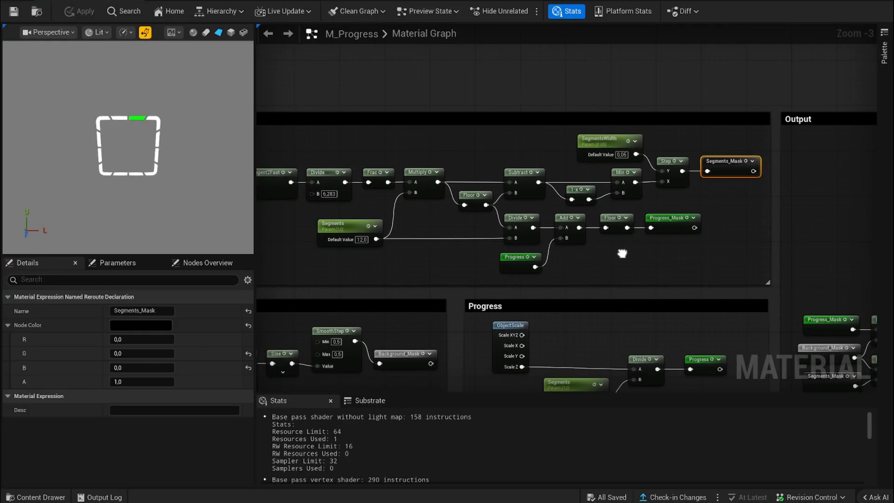
key(space)
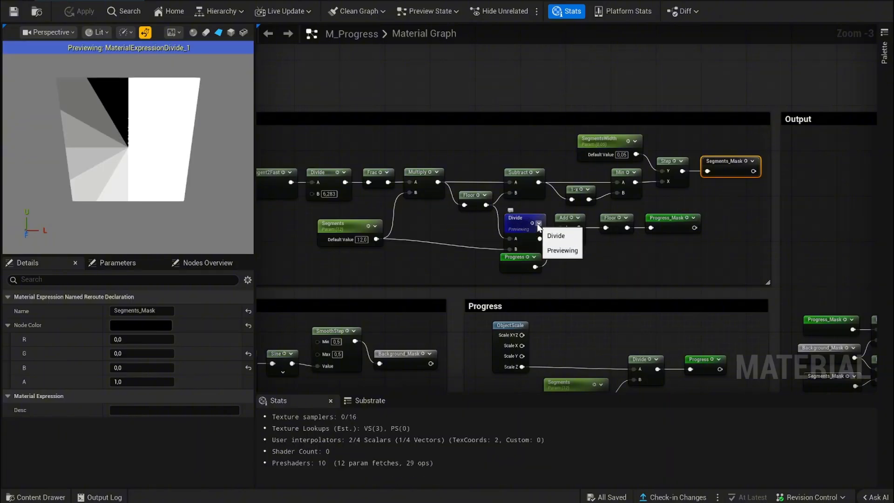
key(space)
Inspect the Add node and the Floor node after it, and briefly preview the Progress_Mask declaration.
click(564, 219)
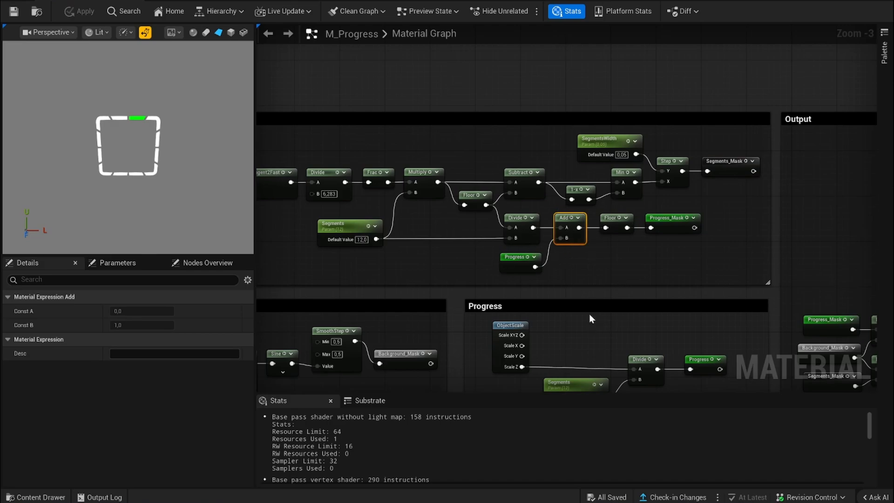
click(614, 222)
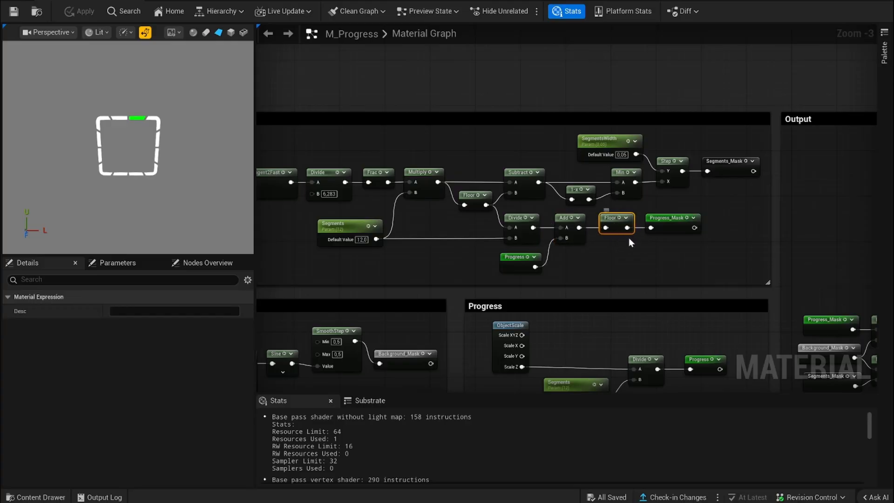
click(665, 221)
key(space)
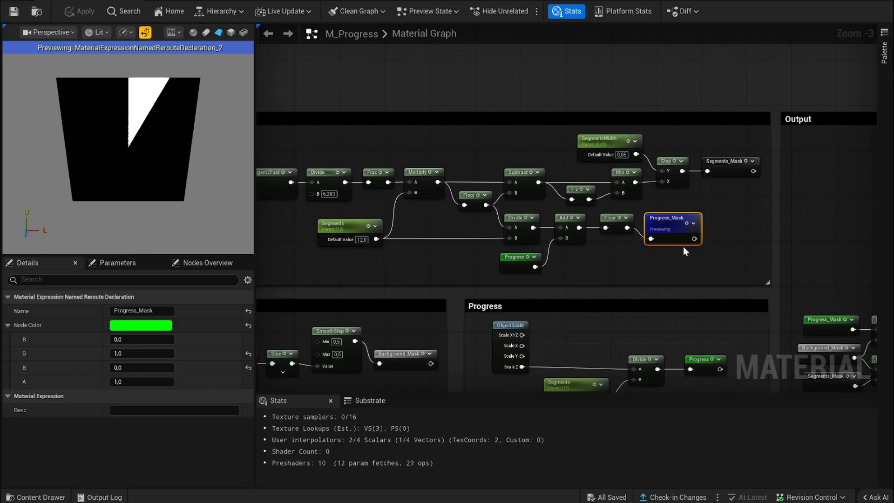
key(space)
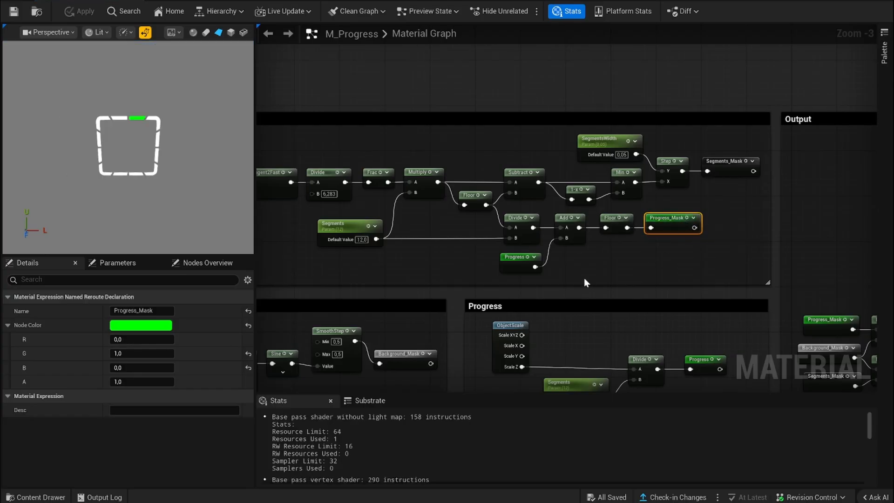
Examine how the Progress section derives its value from ObjectScale's Scale Z, the Segments parameter, Divide and the Progress declaration.
click(516, 260)
right_drag(613, 295, 503, 163)
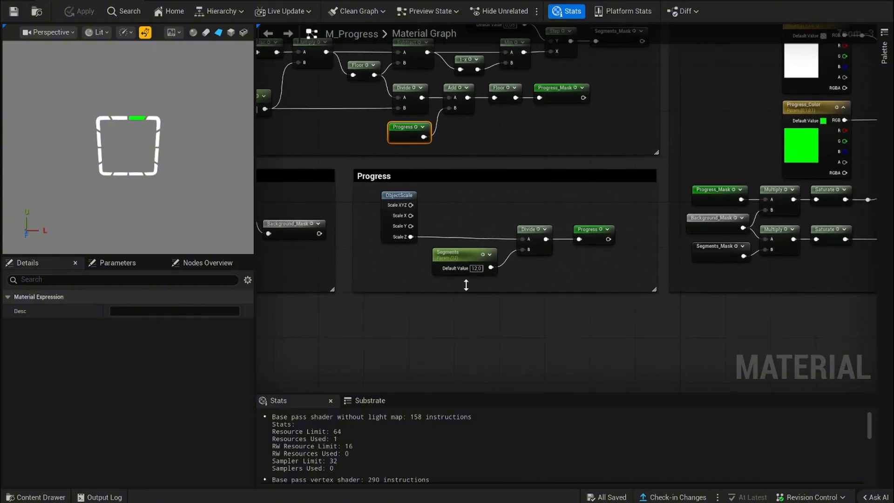
click(463, 181)
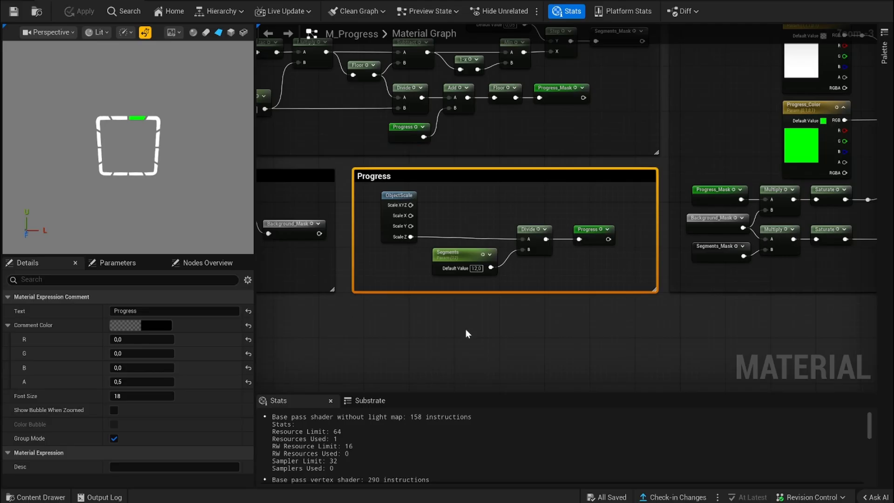
click(393, 196)
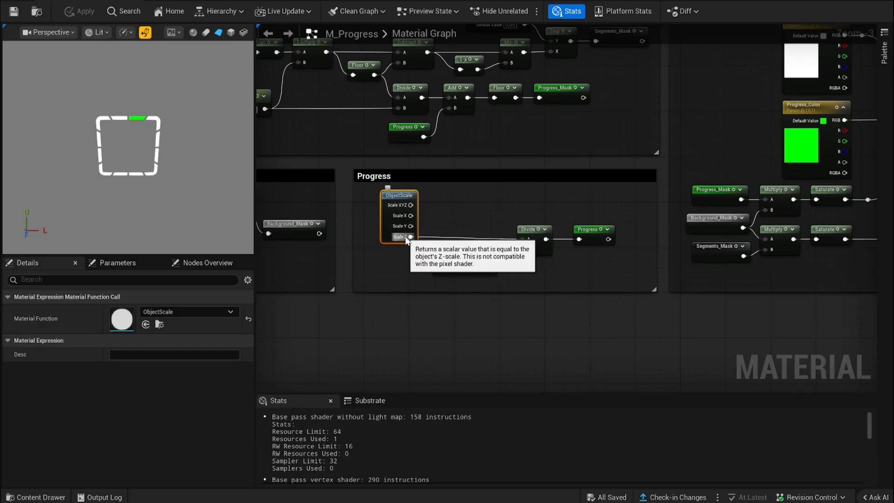
click(532, 231)
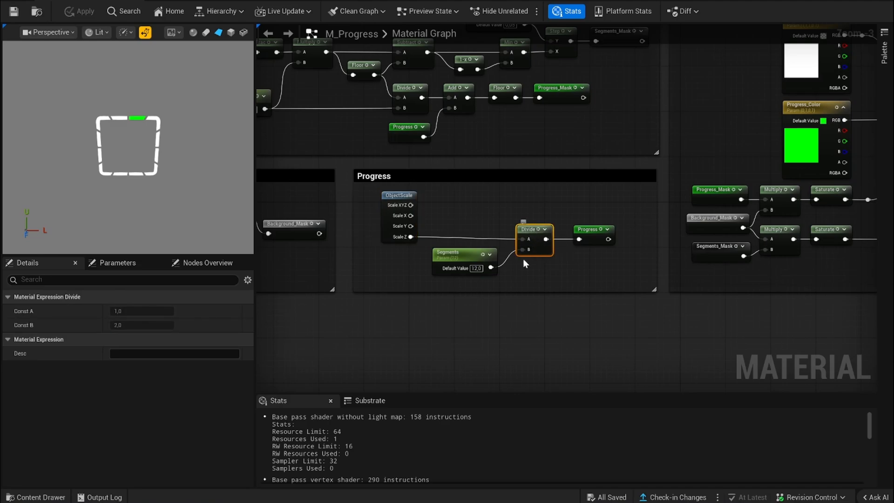
click(466, 255)
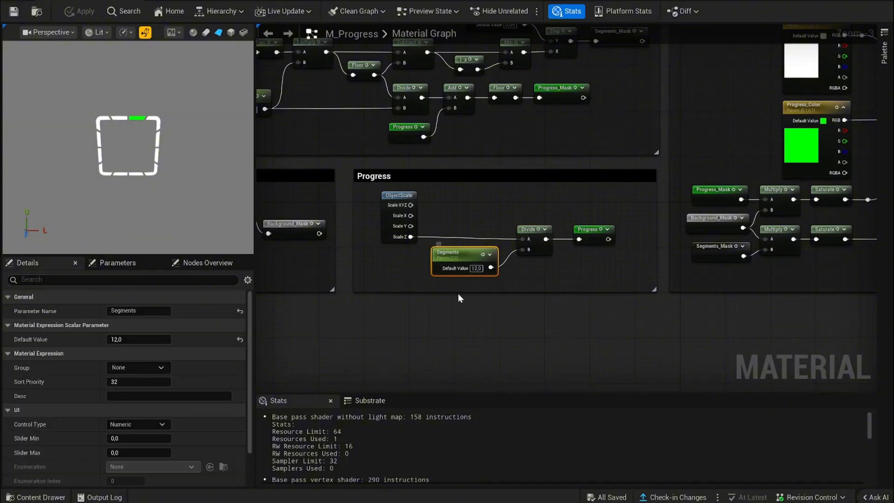
right_drag(458, 294, 644, 344)
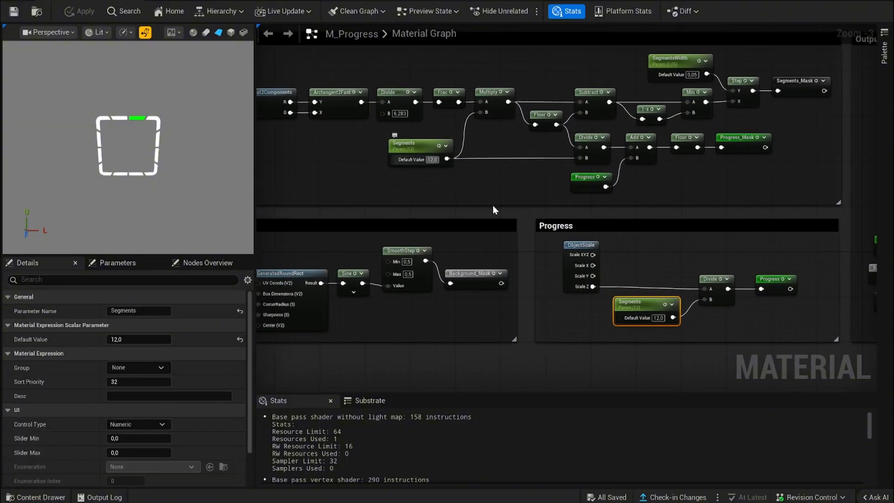
right_drag(703, 348, 534, 306)
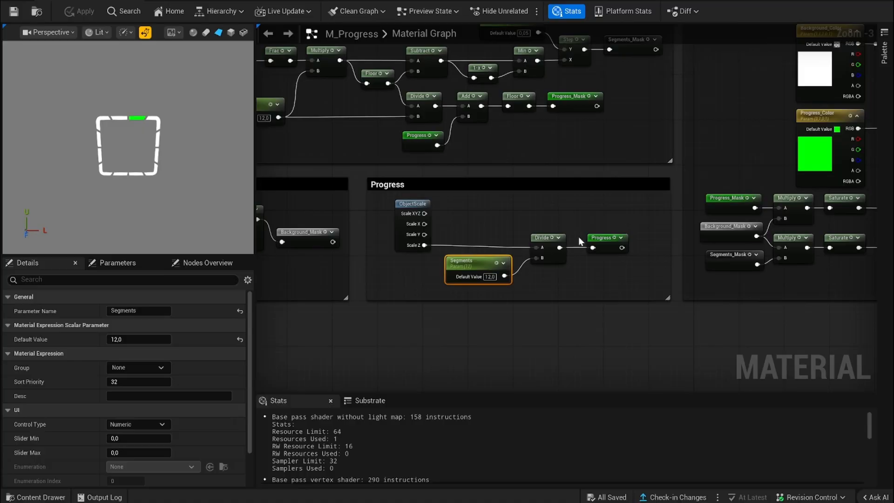
click(606, 238)
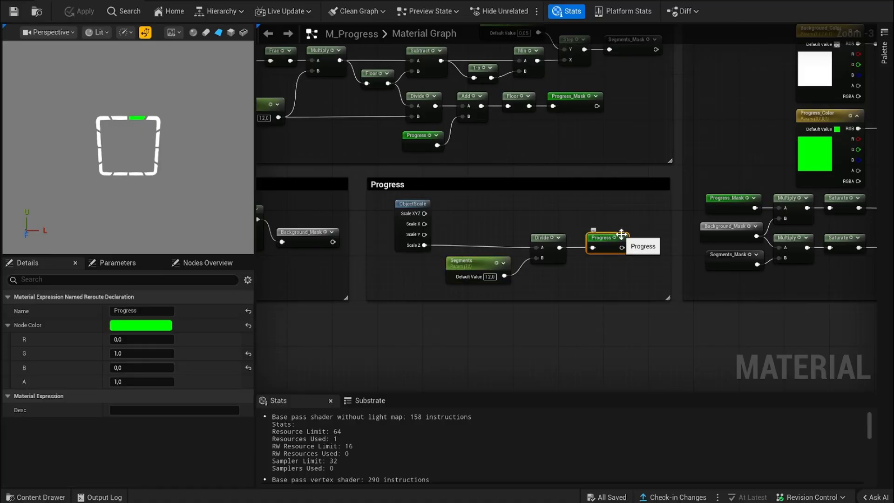
Examine the Background_Color and Progress_Color parameters feeding the Lerp in the Output section.
click(664, 322)
right_drag(663, 323, 330, 393)
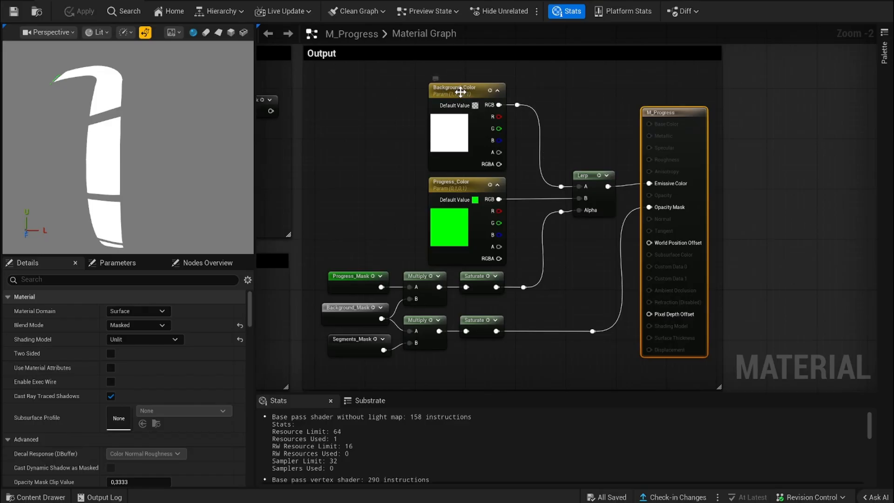
click(460, 92)
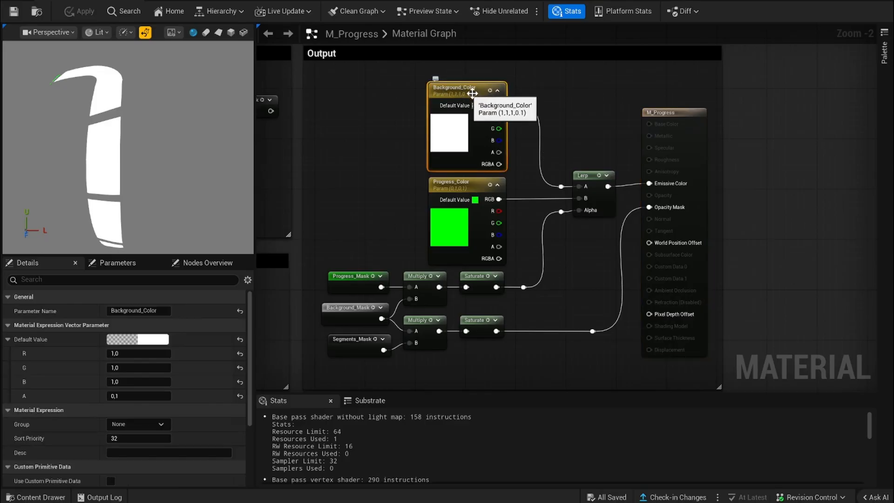
click(465, 189)
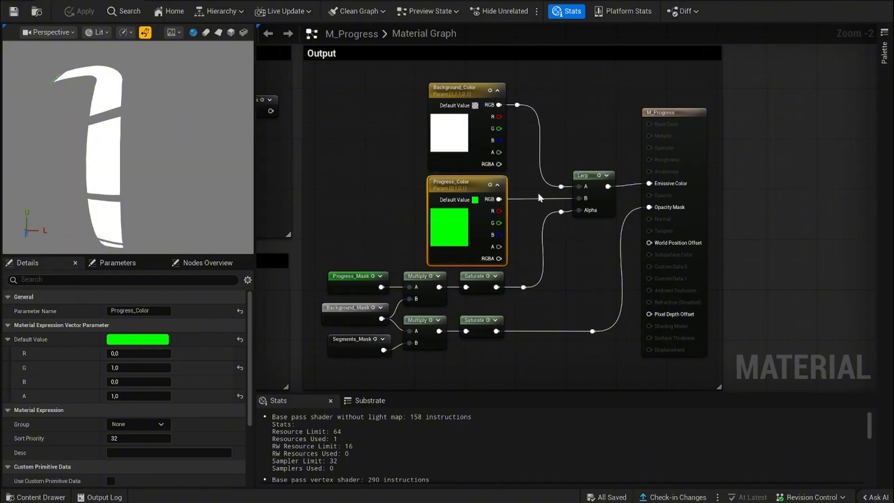
Inspect the Lerp node and the Progress_Mask, Background_Mask and Segments_Mask nodes in the Output section, briefly previewing Progress_Mask.
click(585, 176)
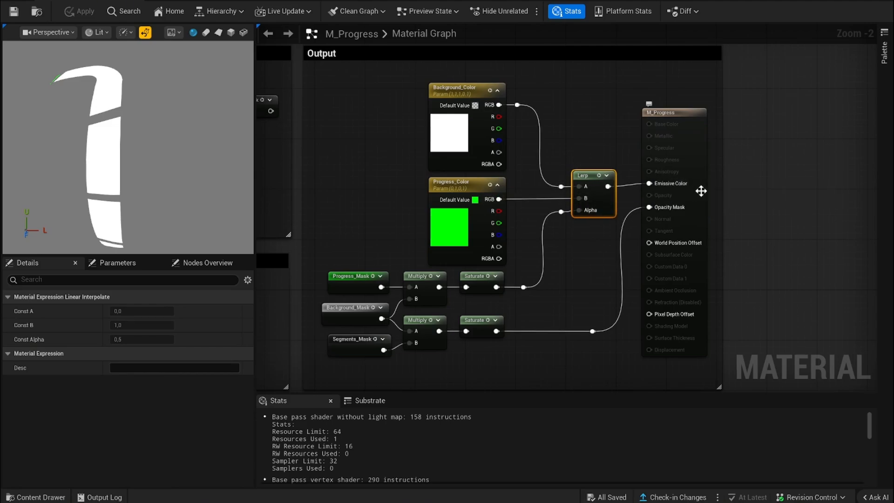
click(744, 199)
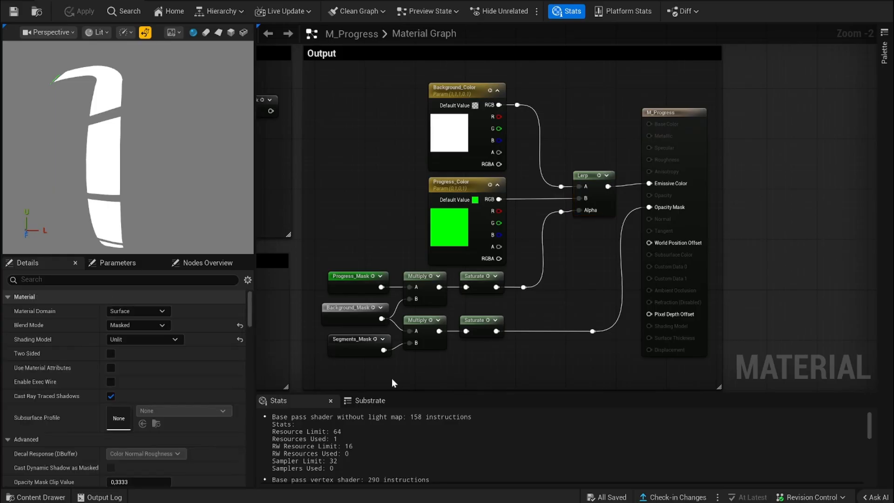
click(357, 287)
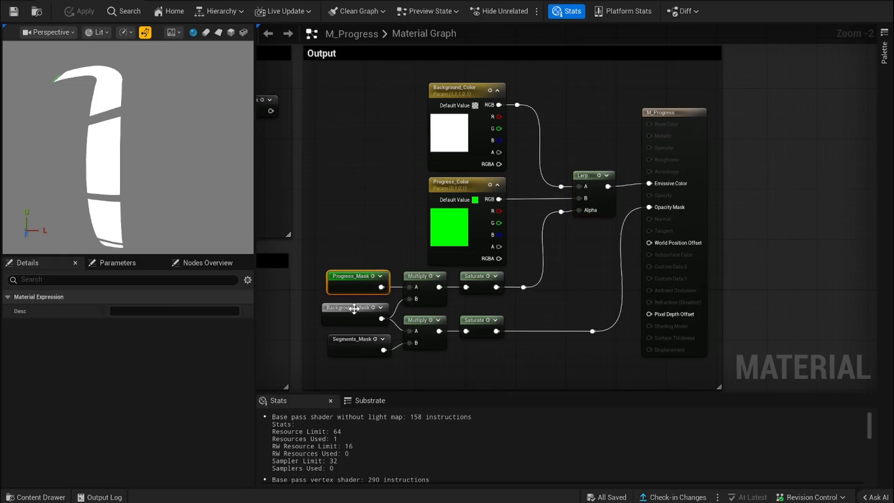
click(354, 308)
click(354, 342)
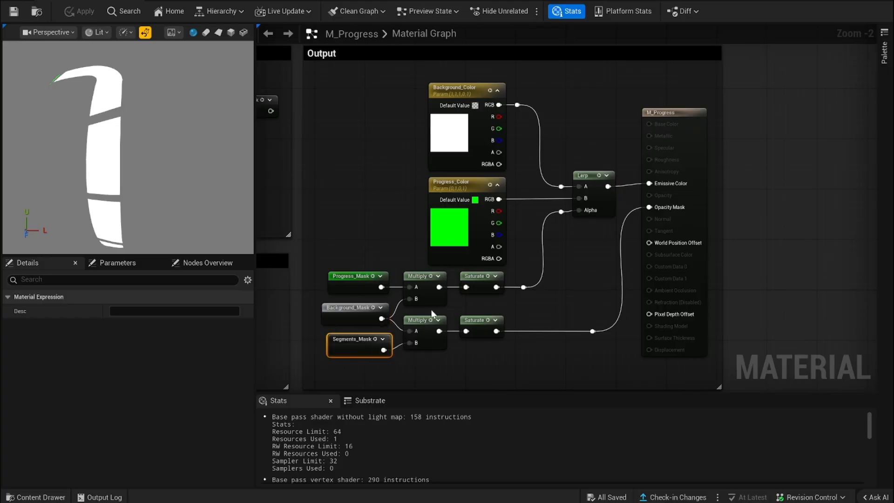
key(space)
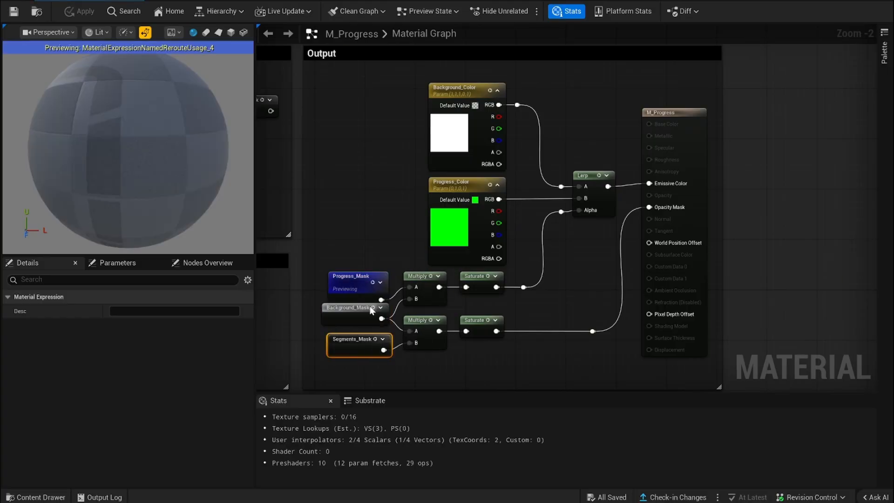
key(space)
Examine the two Multiply nodes and the Saturate nodes after them that feed the Lerp's Alpha and the Opacity Mask.
click(415, 276)
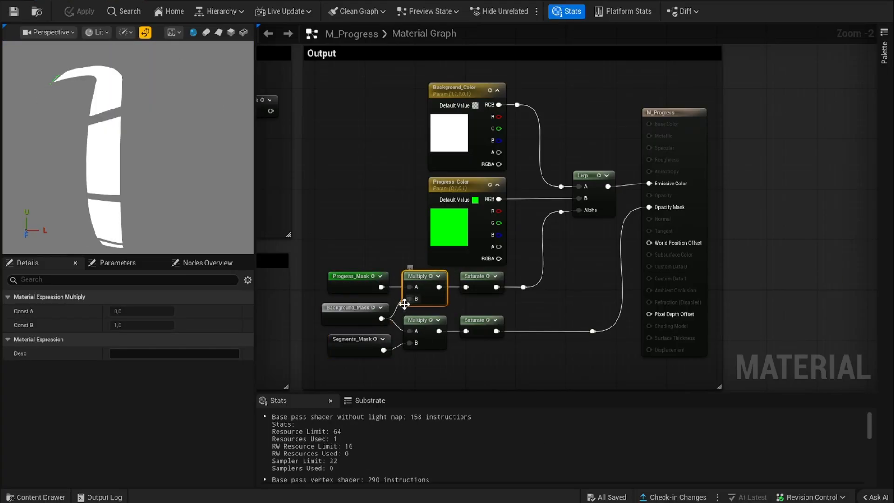
click(416, 321)
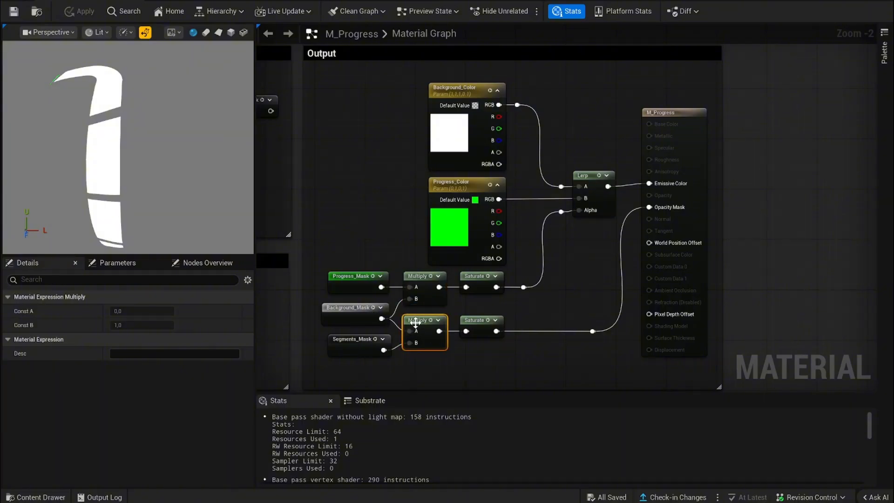
click(478, 279)
click(473, 319)
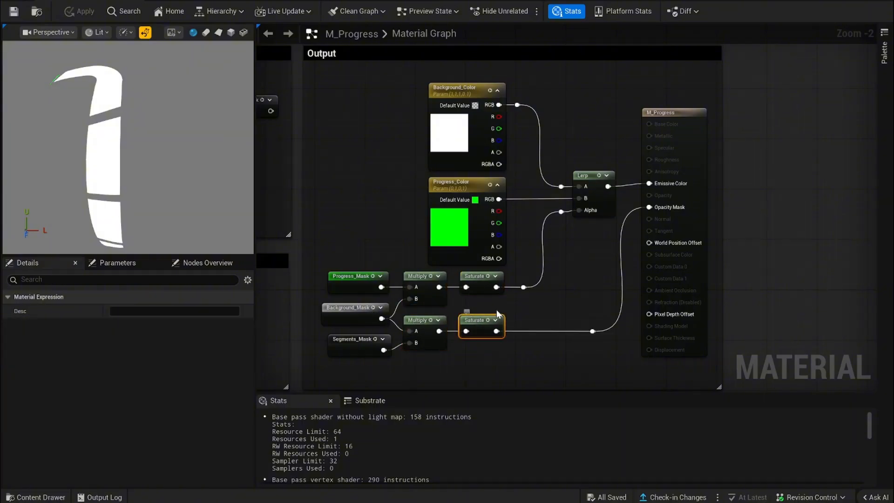
click(476, 278)
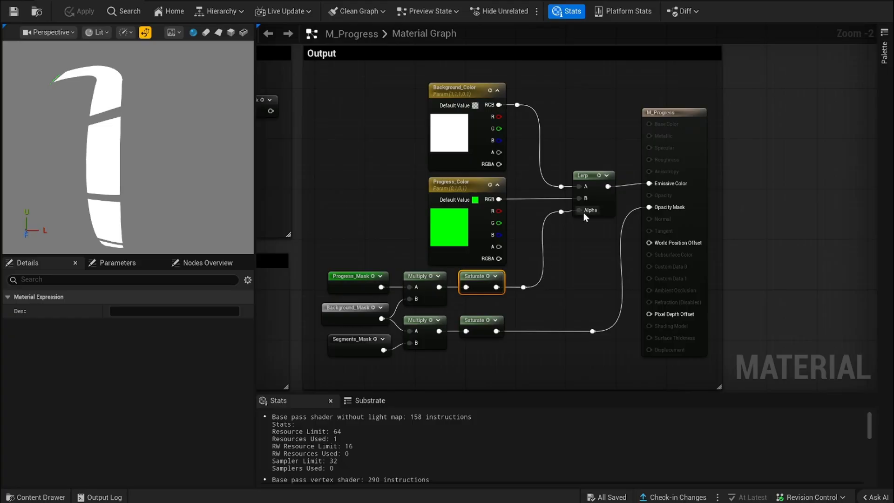
click(485, 320)
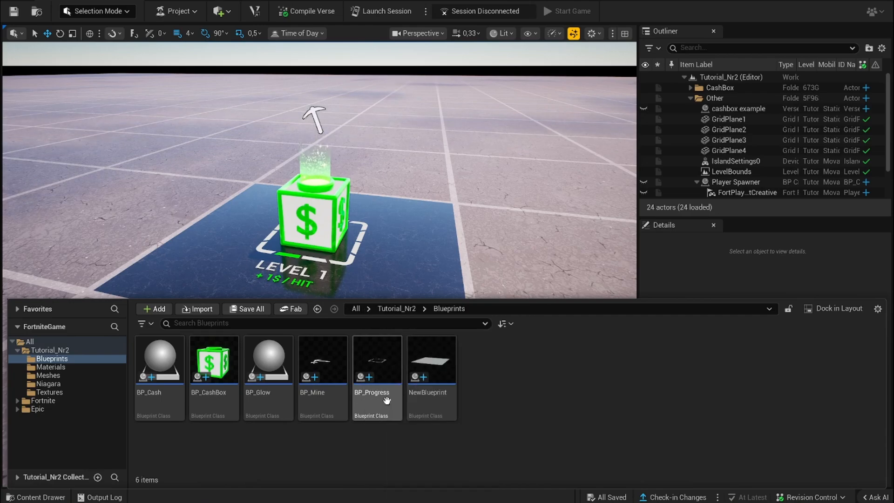
Open the BP_Progress blueprint and examine the static mesh and material assigned to its Progress component.
mouse_move(366, 401)
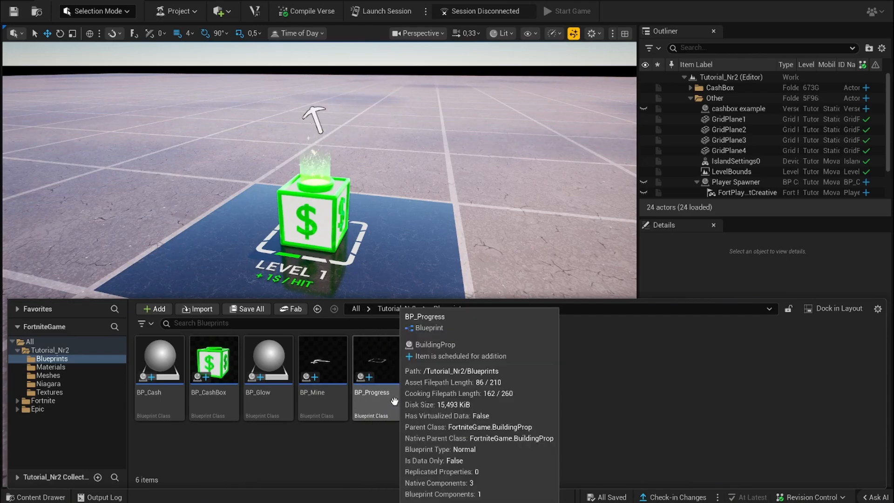
double_click(384, 408)
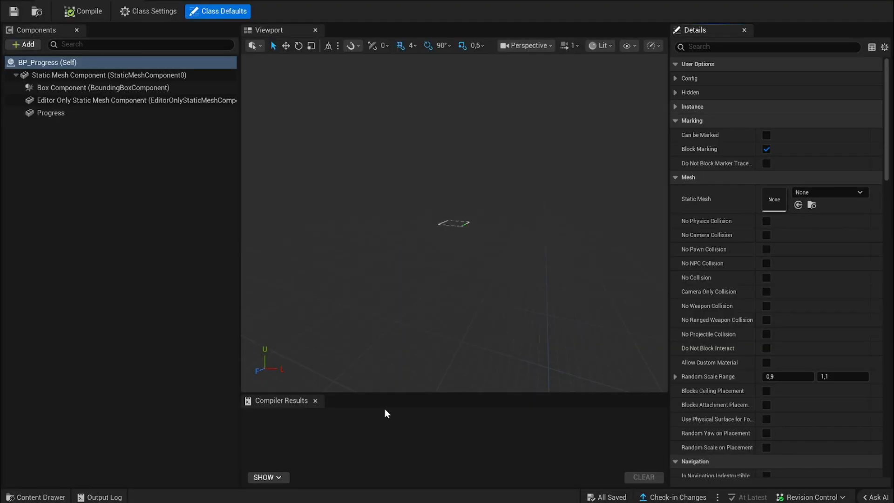
click(29, 47)
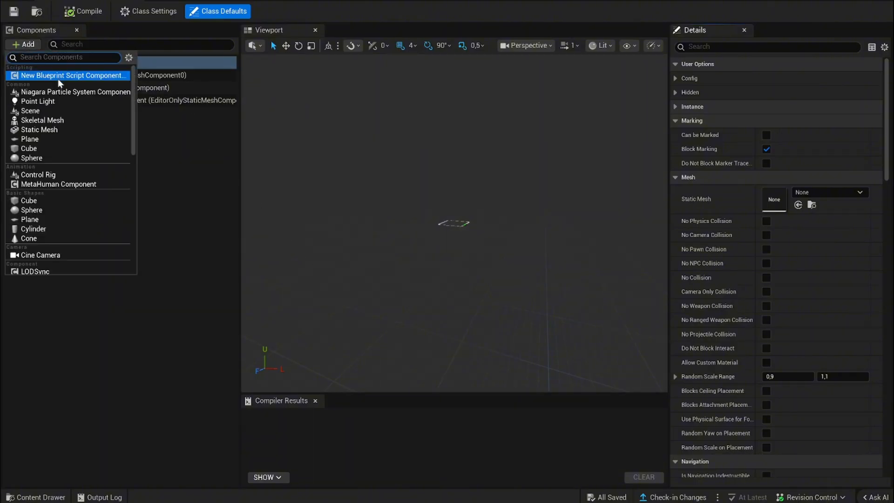
click(199, 165)
click(81, 115)
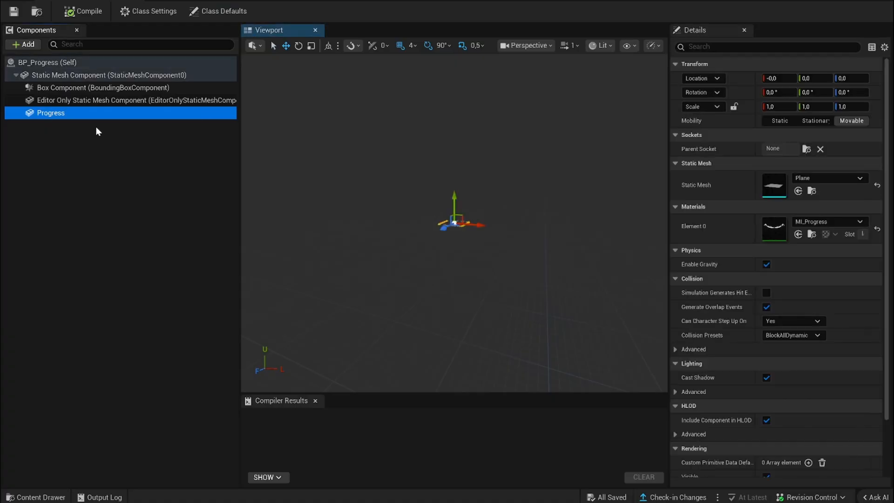
scroll(460, 210, up, 2)
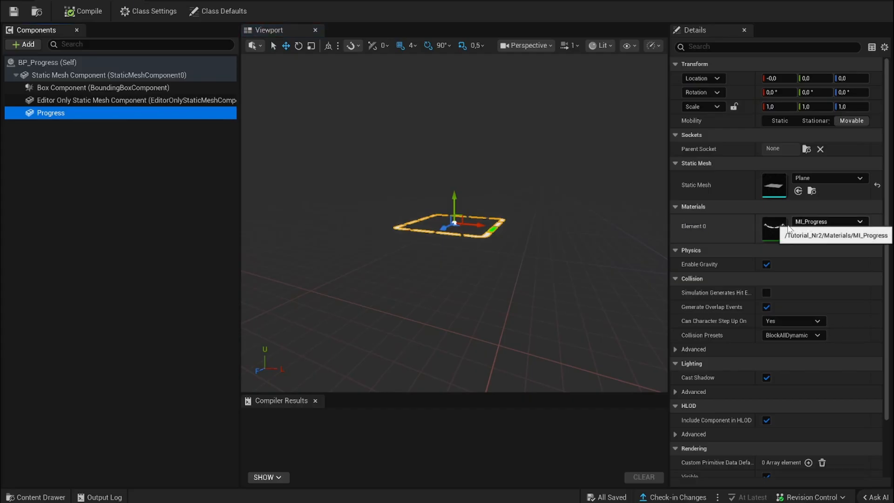
click(497, 273)
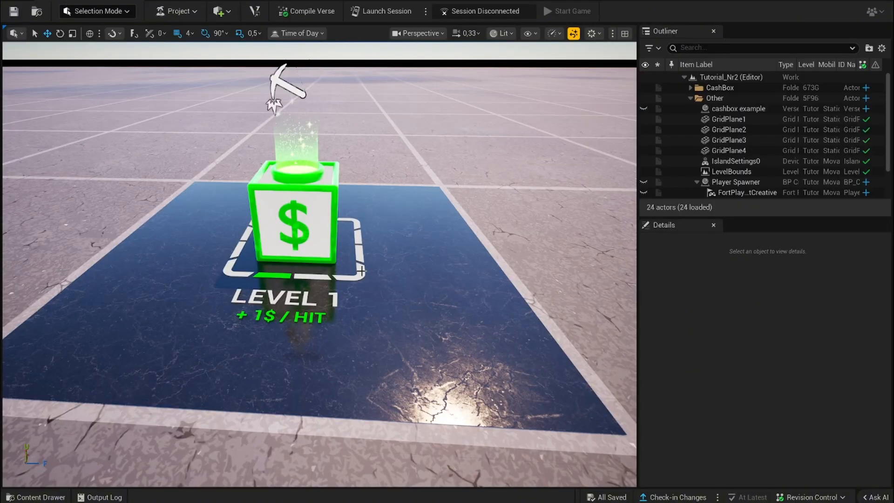
Test the Progress border around the cash box with Up (Z) scales of 2, 3 and 12, and leave it at 10.
click(362, 270)
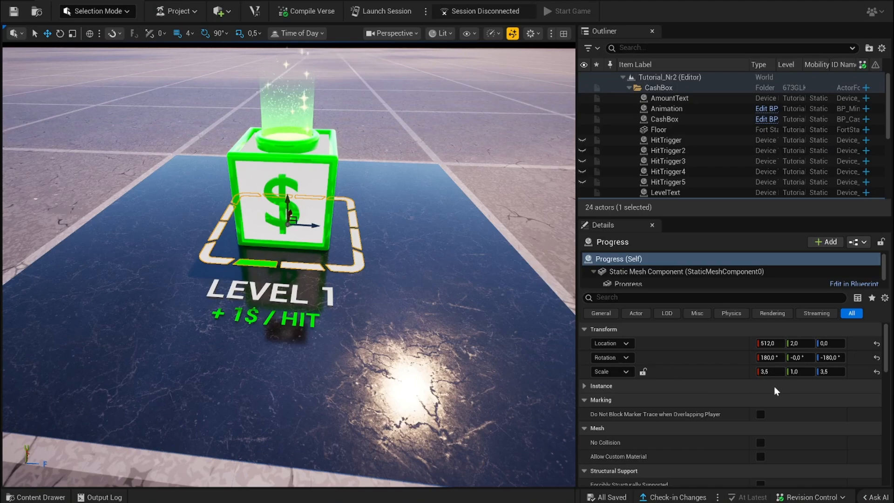
click(801, 372)
text(2)
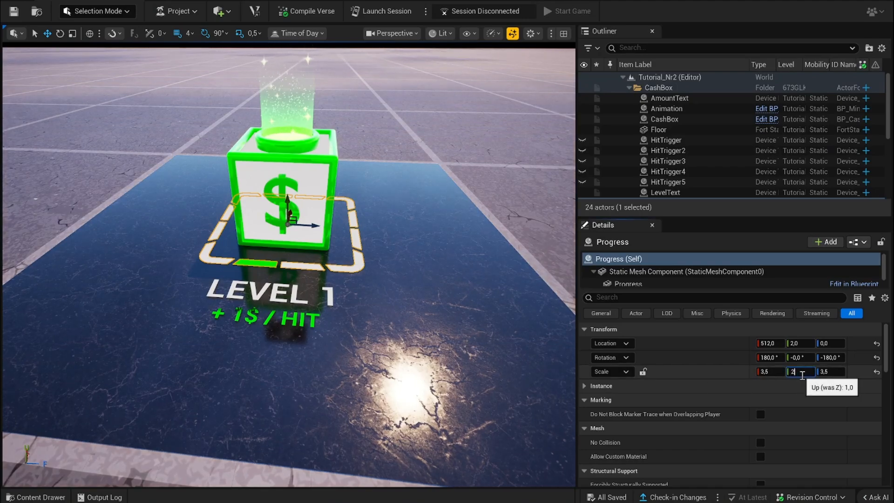
key(Return)
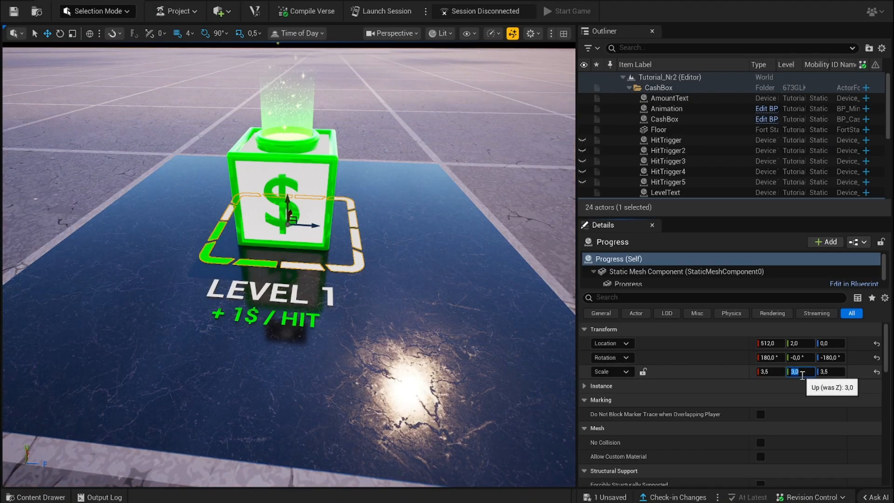
text(12)
key(Return)
text(10)
key(Return)
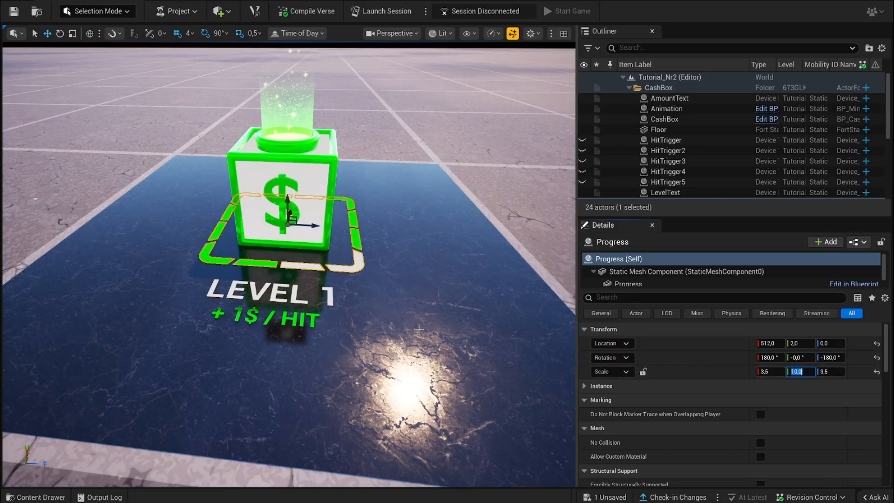
key(Escape)
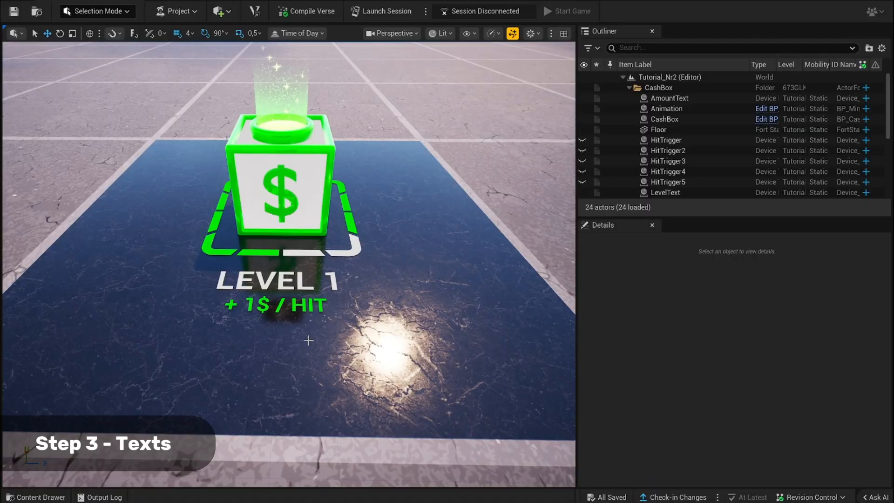
Examine the LevelText device's user options, from text, size, color and font to the resolution multiplier, and deselect it.
click(300, 281)
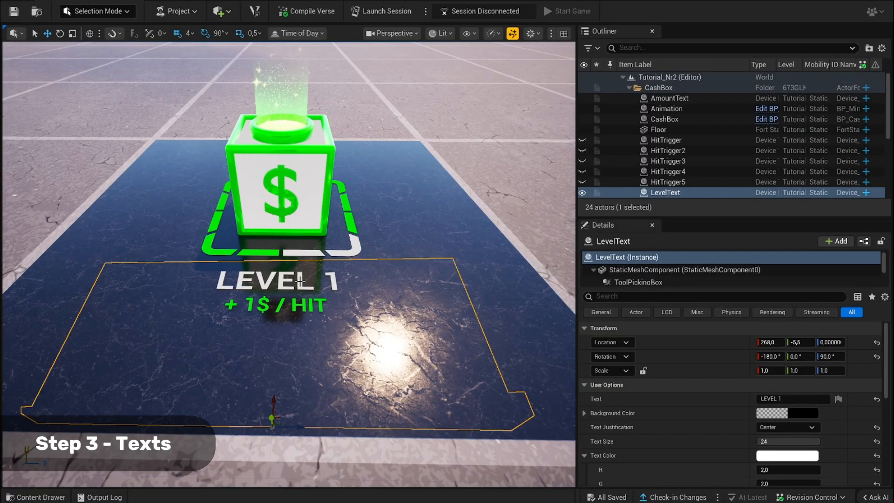
scroll(689, 435, down, 1)
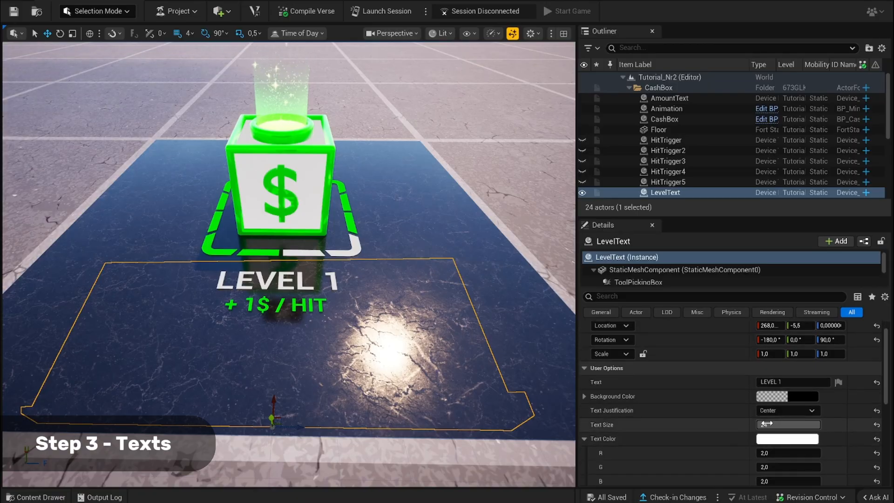
scroll(726, 424, down, 5)
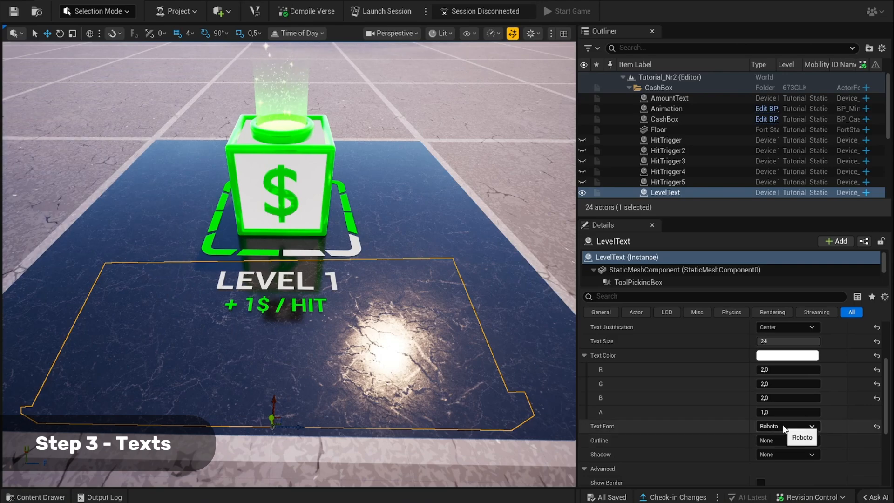
scroll(720, 435, down, 6)
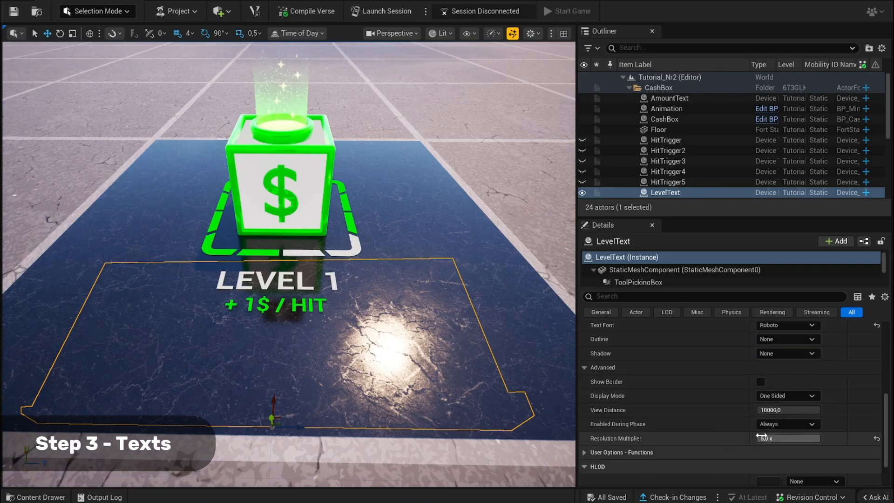
scroll(736, 436, down, 3)
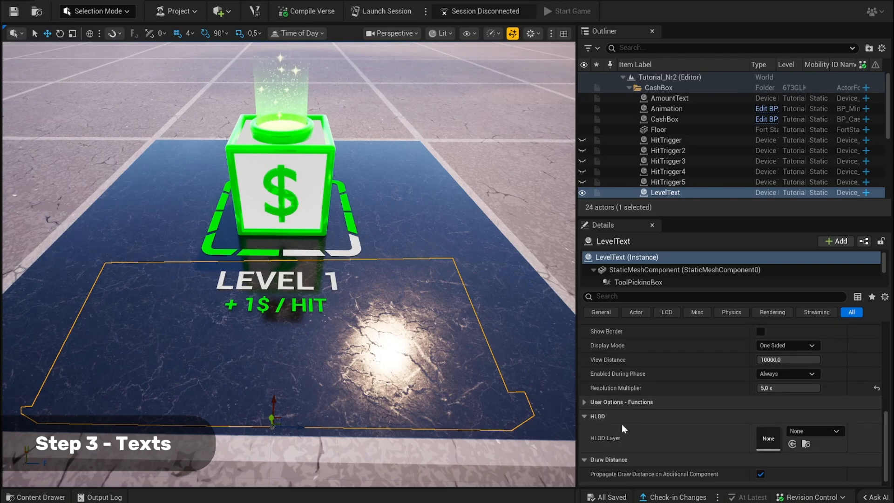
key(Escape)
Look at the pickaxe above the cash box, open the M_Pickaxe material and examine its two Texture Sample nodes.
right_drag(259, 157, 257, 103)
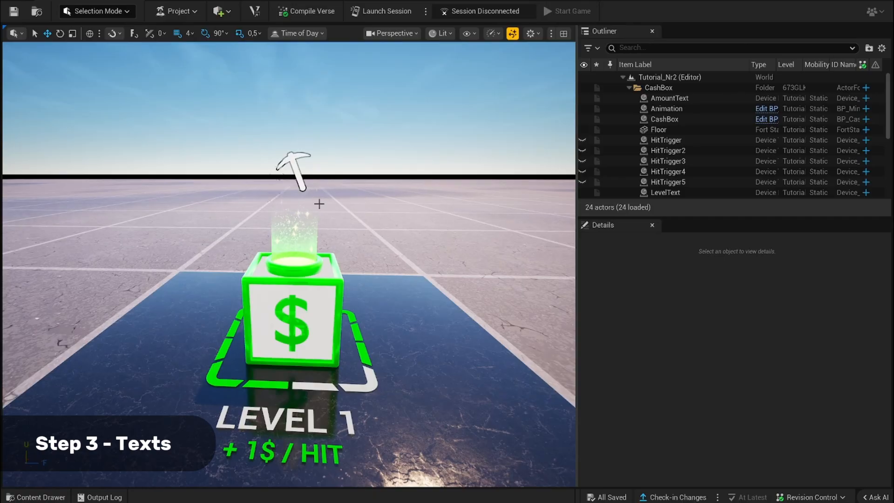
click(302, 187)
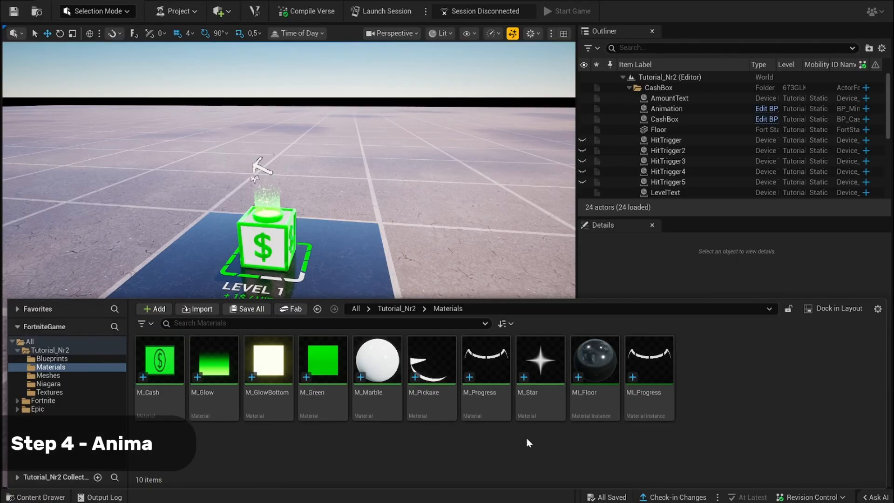
double_click(436, 404)
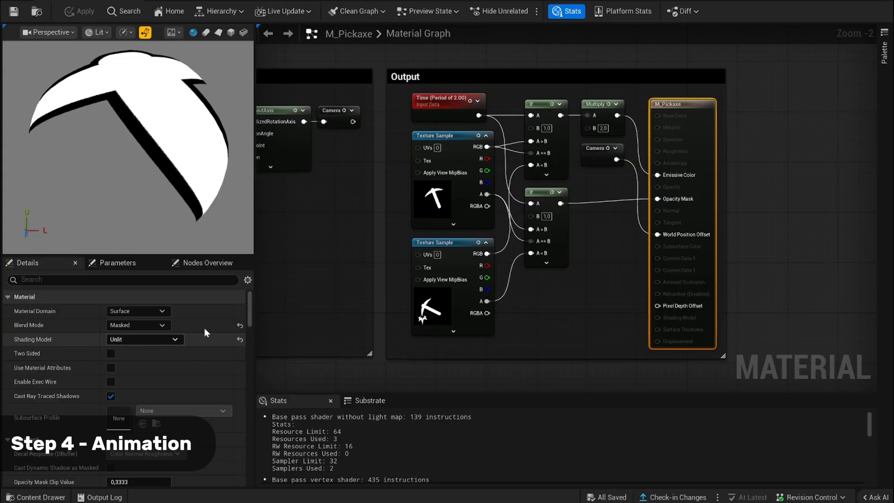
click(462, 139)
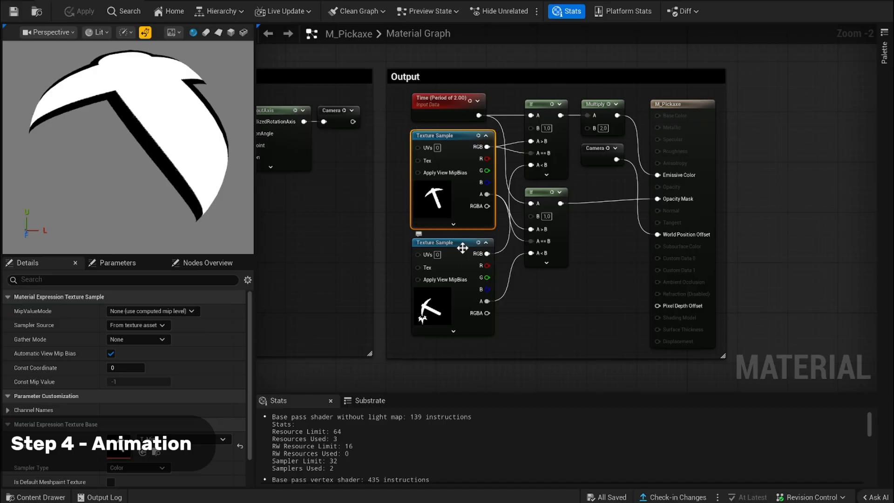
click(459, 283)
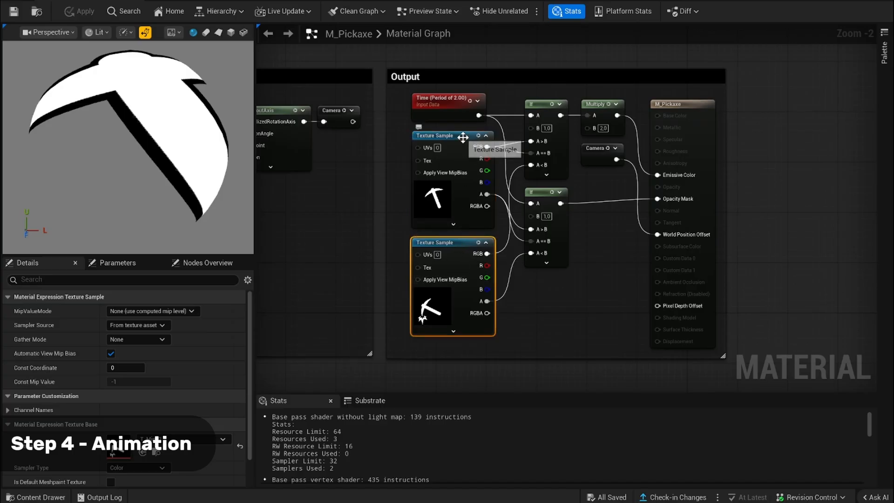
Examine how the Time node, the two If nodes and the Multiply node drive M_Pickaxe's Emissive Color and Opacity Mask.
click(457, 101)
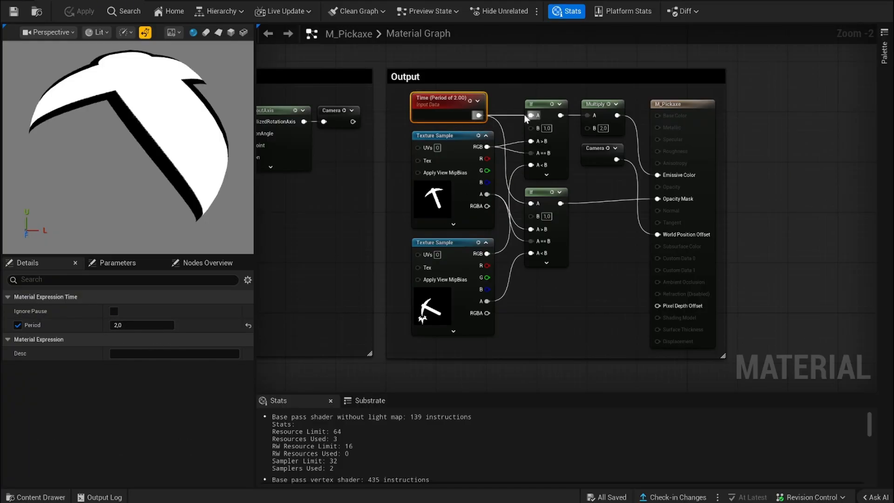
click(541, 107)
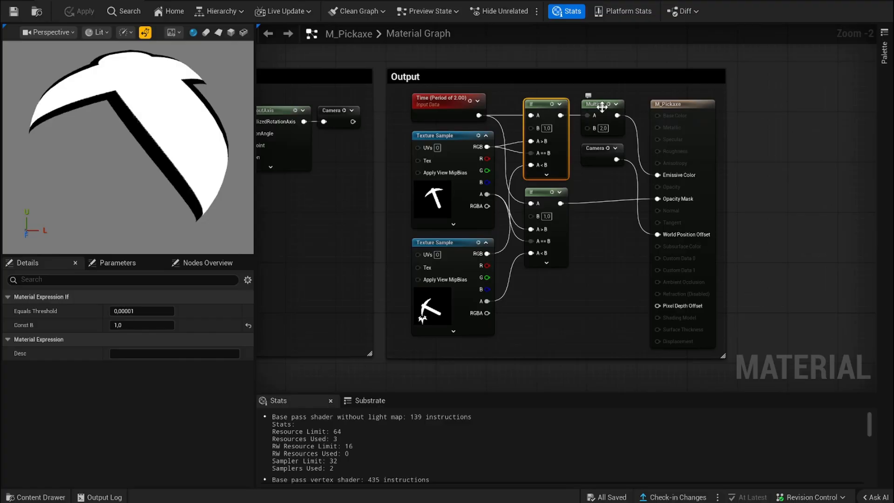
click(602, 107)
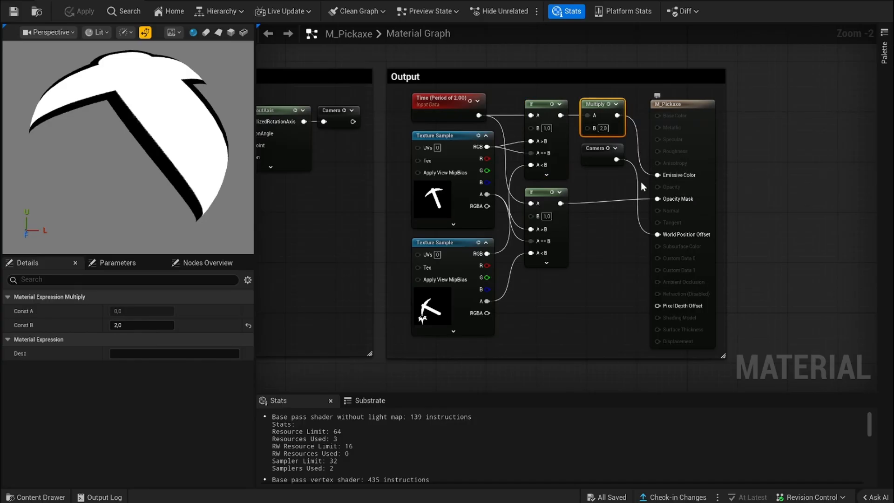
click(543, 193)
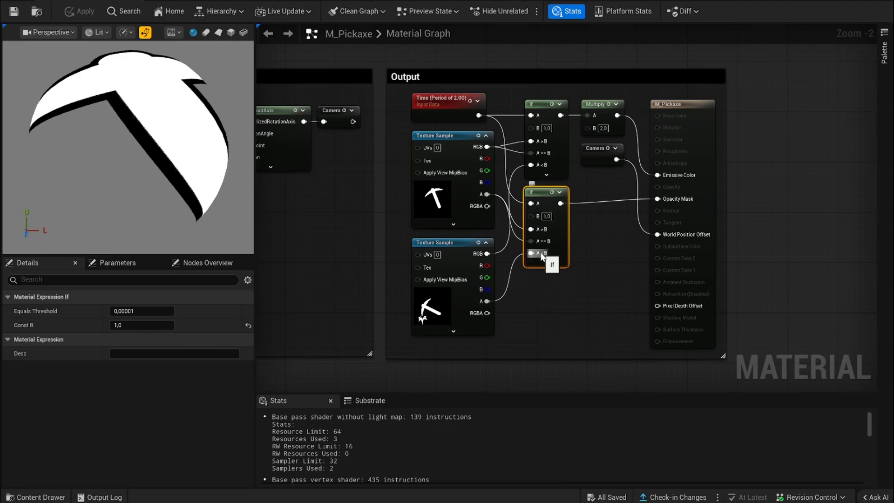
Examine the M_Pickaxe output node's material settings and the Pi and ObjectPivotPoint nodes in the Camera group.
click(690, 108)
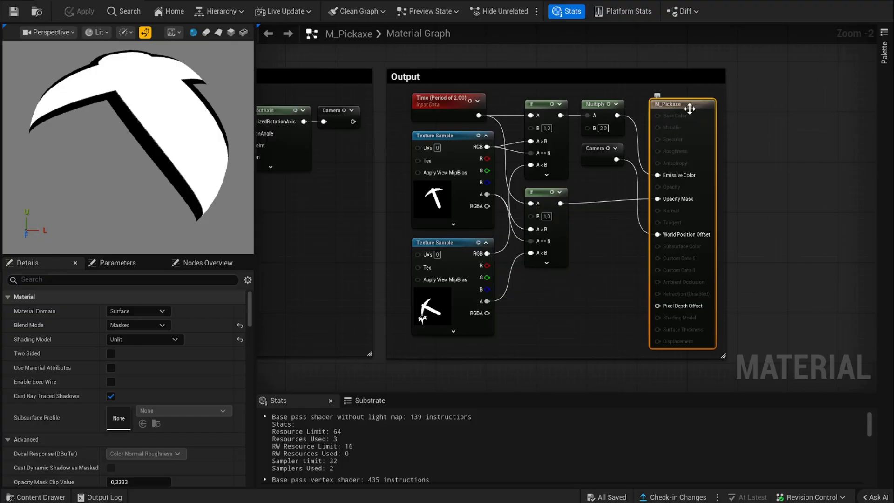
click(775, 188)
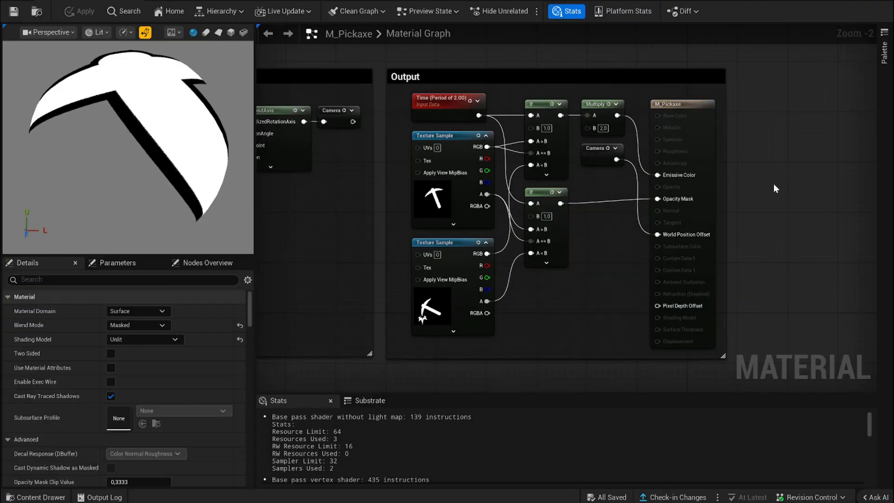
scroll(773, 184, down, 3)
right_drag(629, 324, 684, 347)
scroll(464, 342, up, 1)
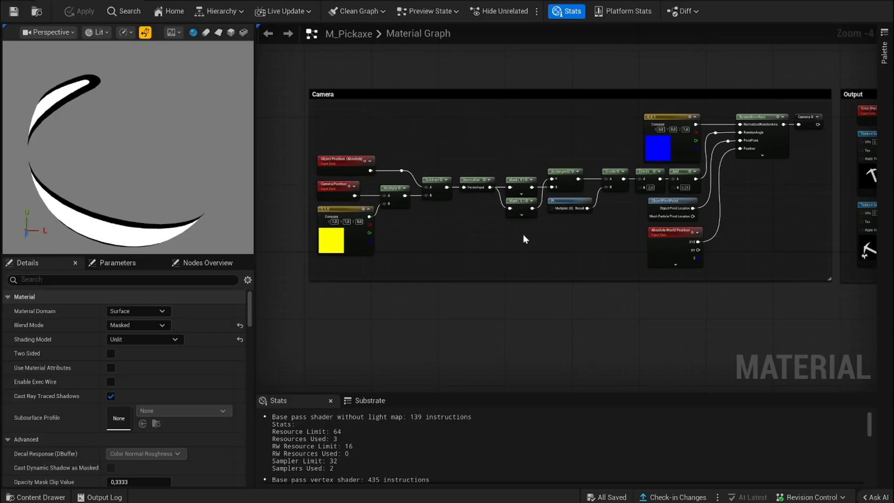
click(570, 203)
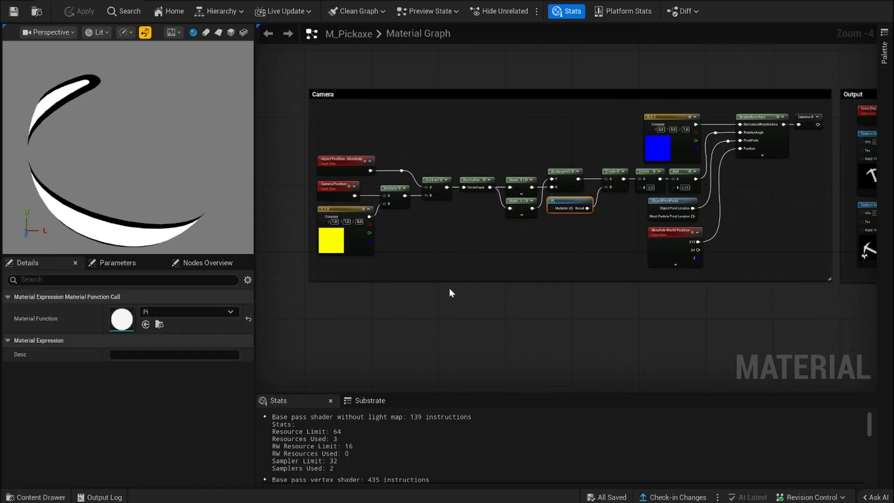
click(671, 201)
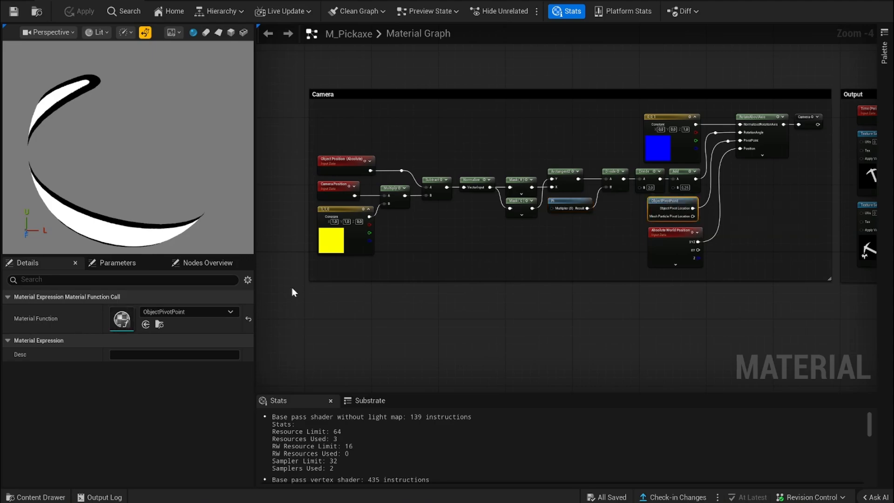
click(623, 284)
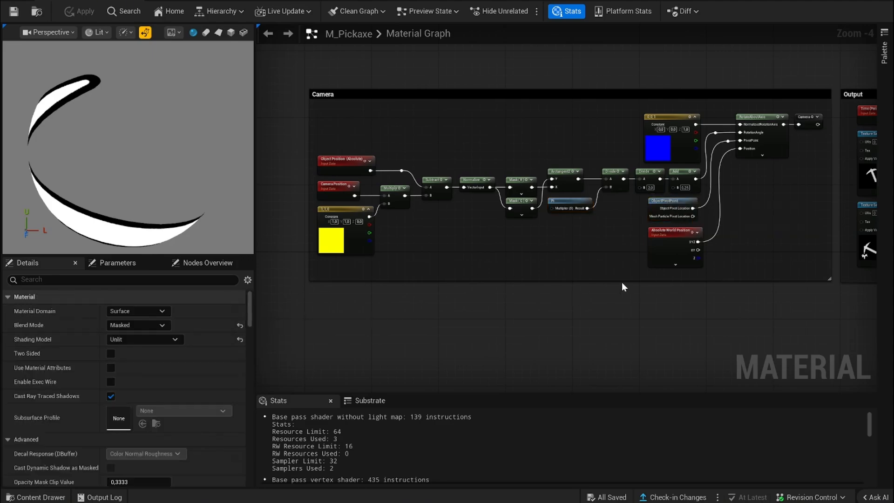
Trace the Camera named reroute from the end of the Camera group to the output node's World Position Offset.
click(803, 118)
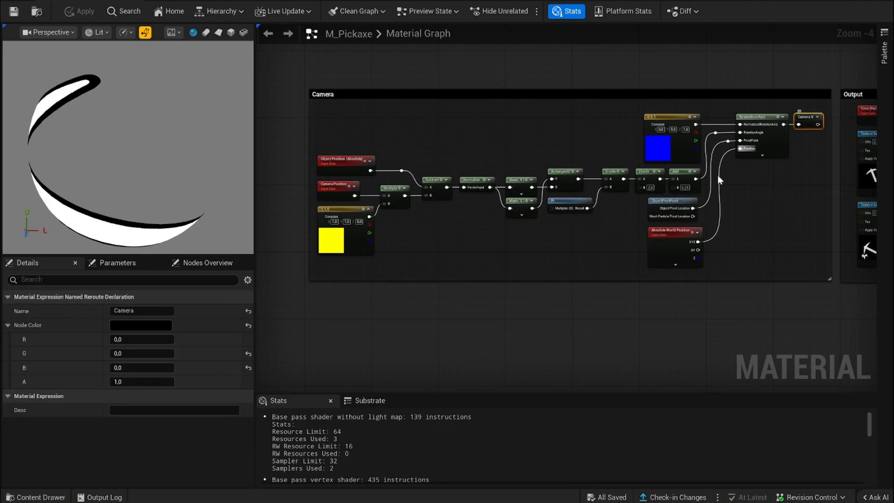
click(395, 311)
right_drag(650, 310, 260, 307)
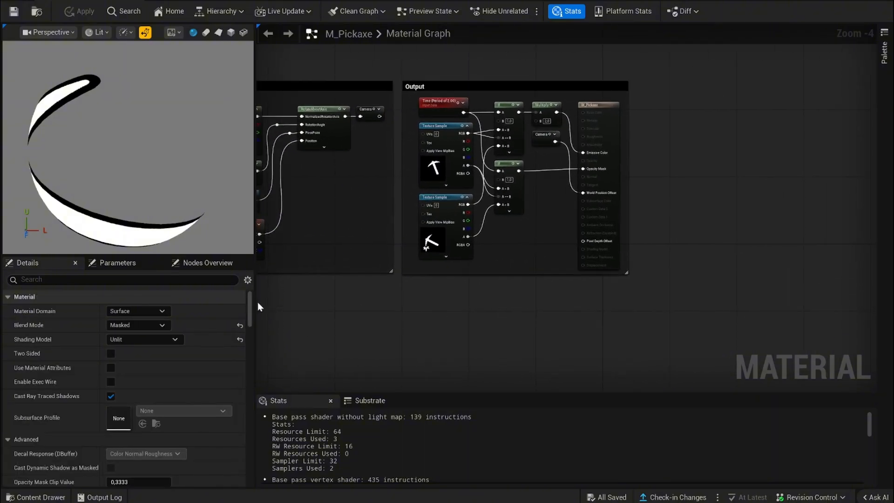
click(543, 137)
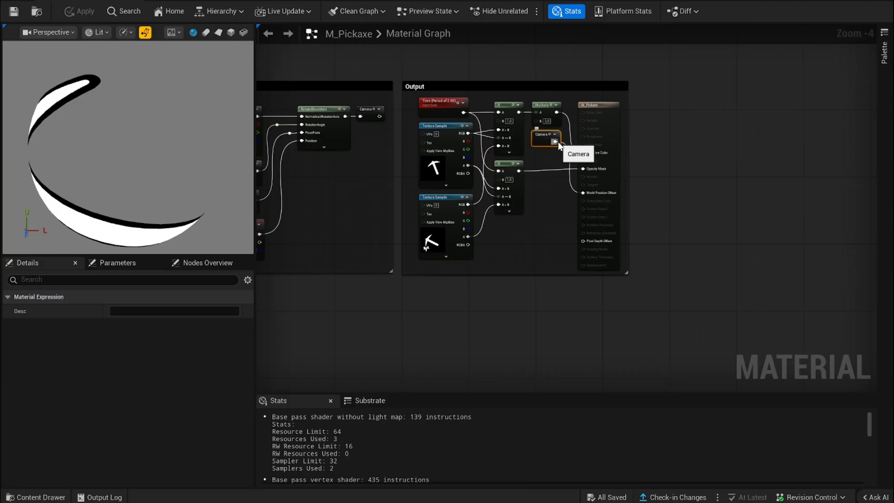
click(669, 172)
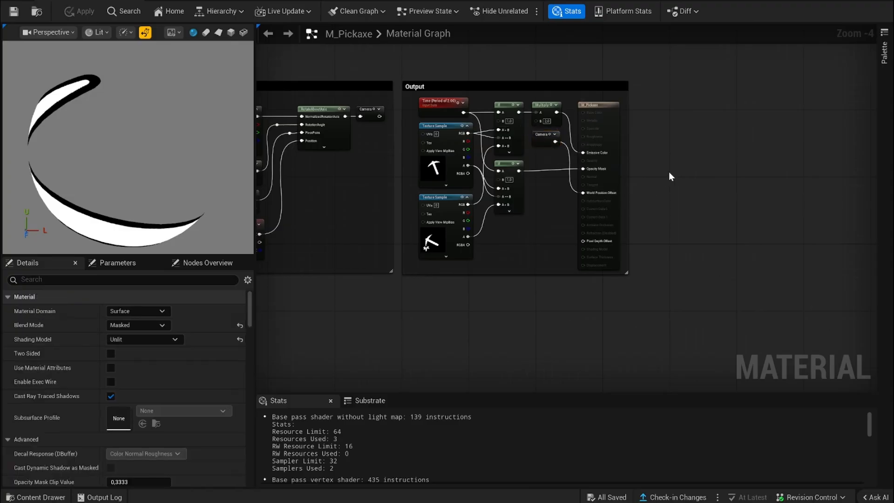
right_drag(669, 172, 881, 229)
scroll(651, 281, down, 1)
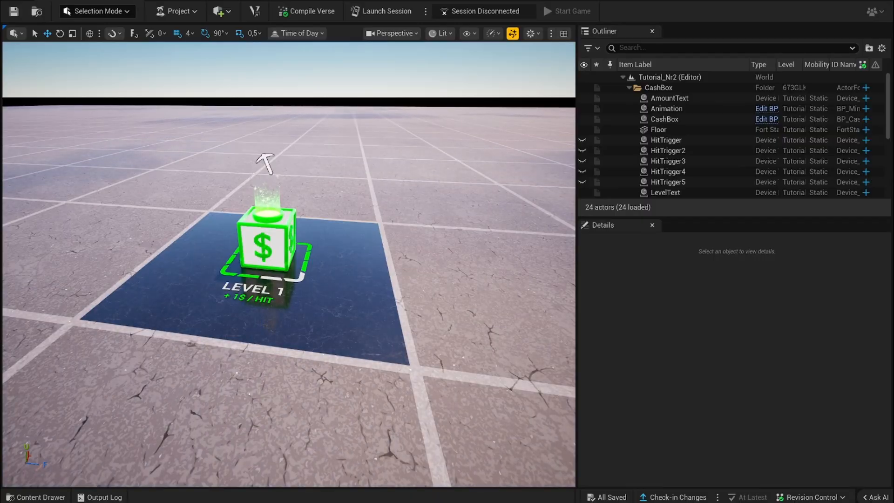
Open the BP_Mine blueprint from the Blueprints folder, examine its Plane component's mesh and material, and return to the level.
click(36, 497)
click(78, 360)
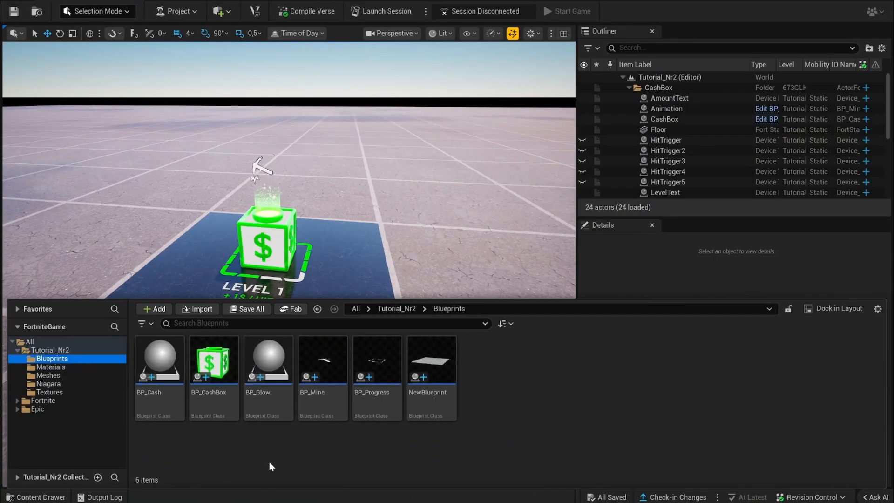
double_click(331, 406)
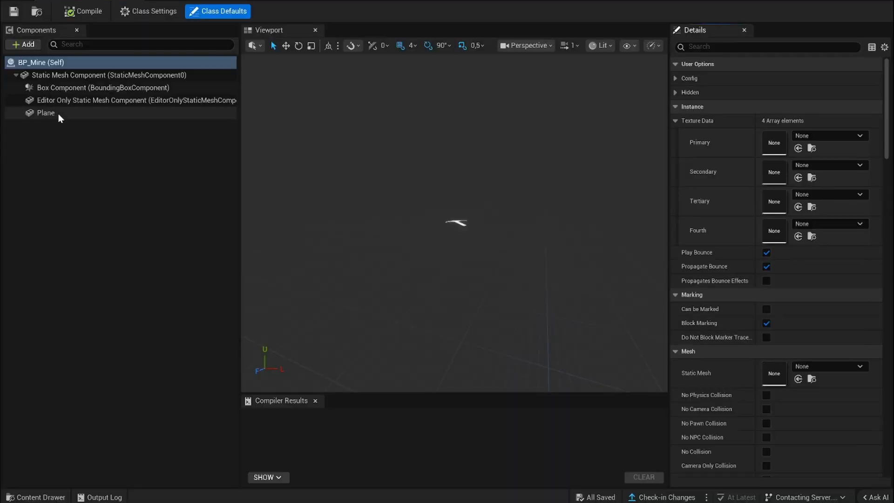
click(57, 114)
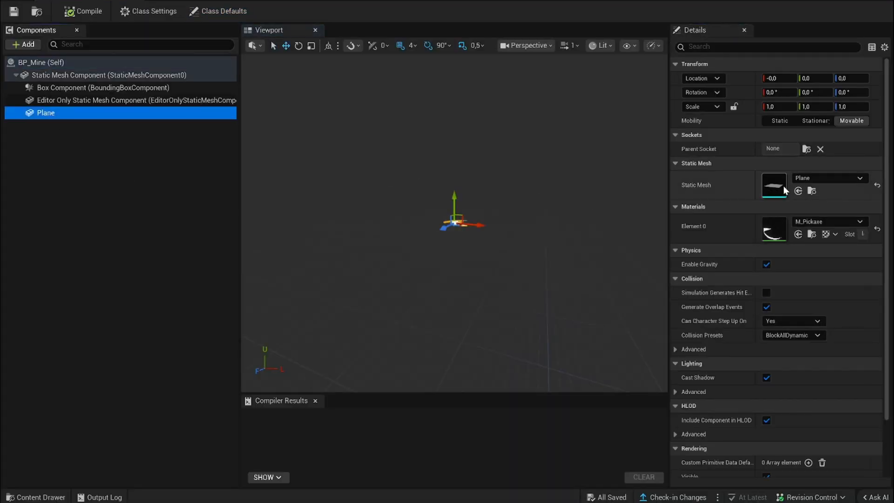
click(134, 2)
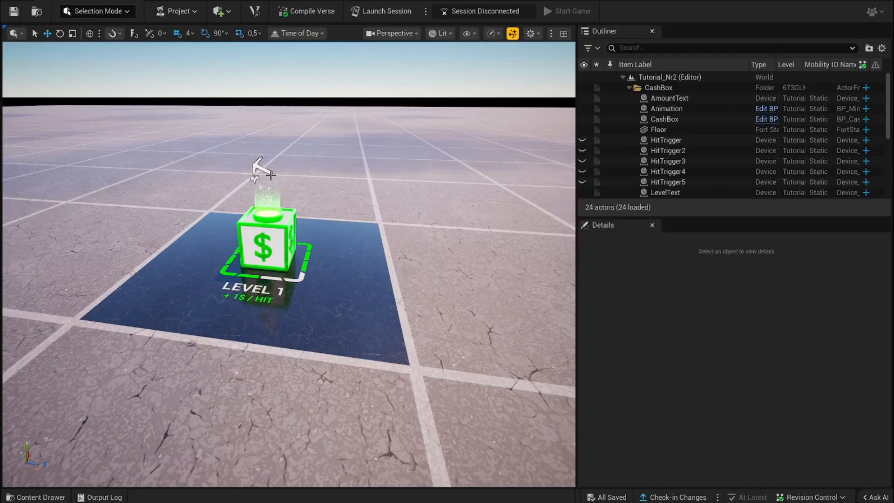
Inspect the pickaxe Animation actor above the cash box in the level and deselect it.
click(265, 164)
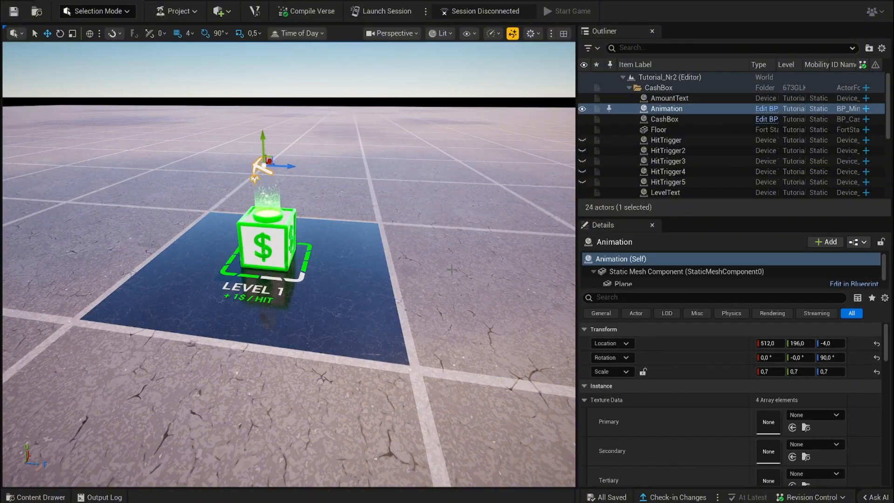
click(259, 170)
key(Escape)
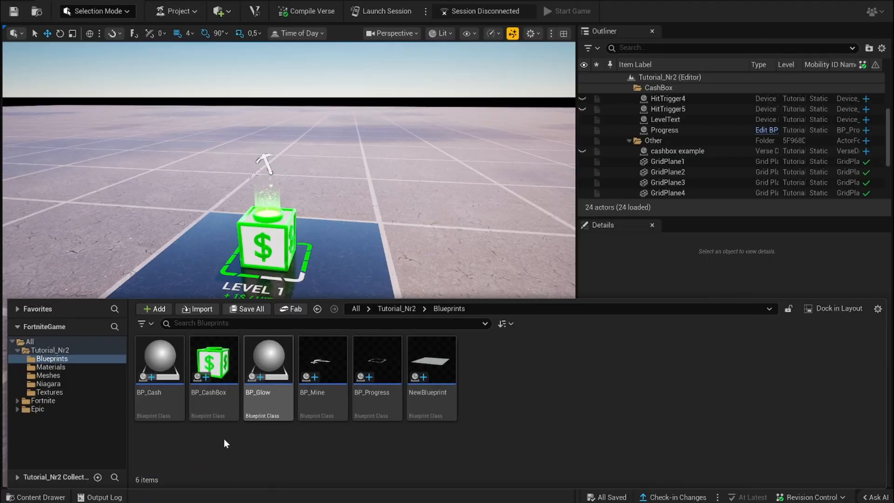
Open the M_Cash material from the Materials folder and filter its details to examine the Niagara usage options.
click(79, 369)
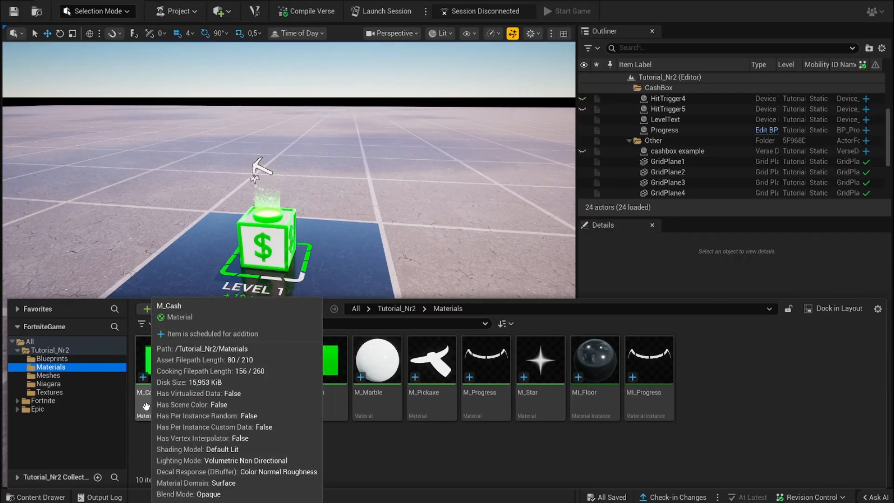
click(173, 408)
double_click(172, 408)
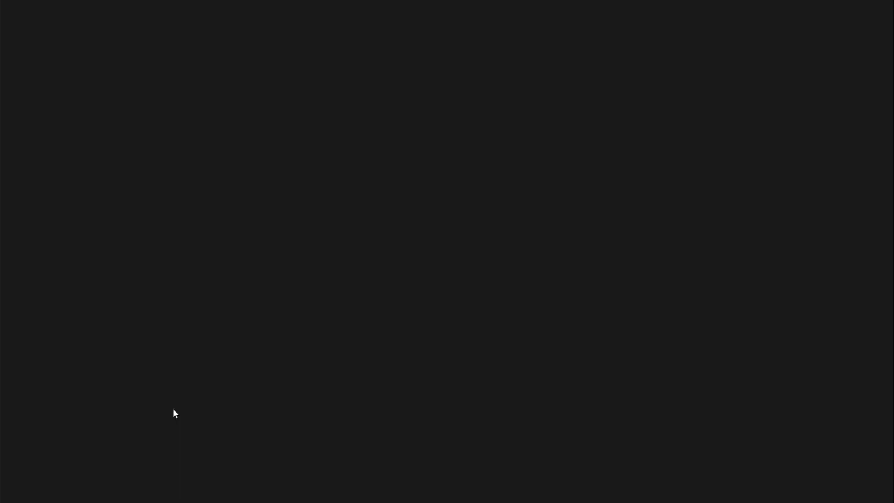
scroll(726, 254, down, 3)
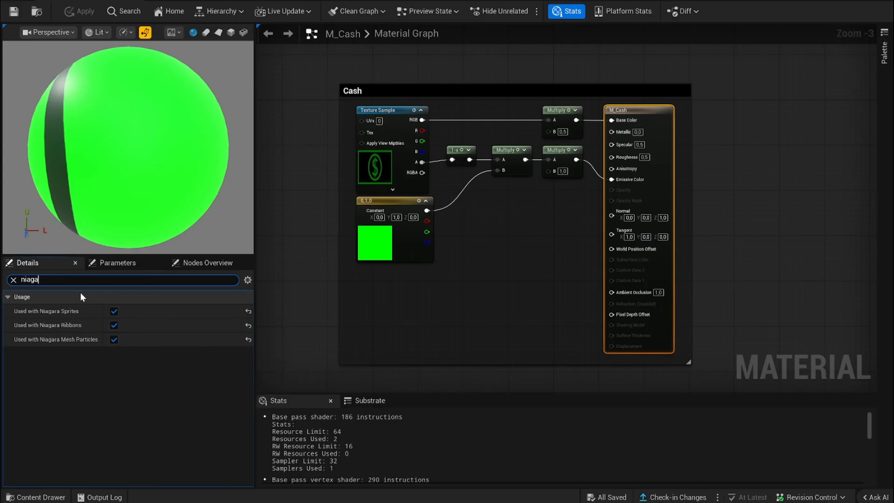
Clear the M_Cash details filter and switch the material preview to a plane.
click(13, 280)
click(723, 157)
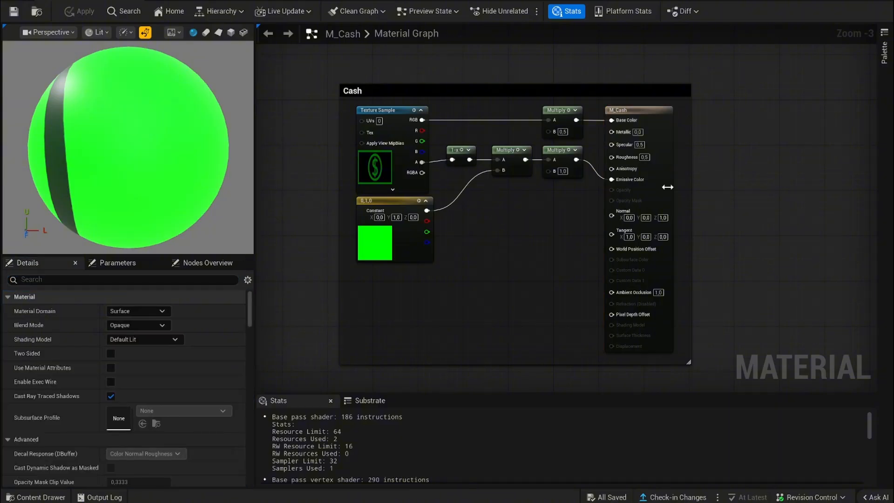
click(219, 34)
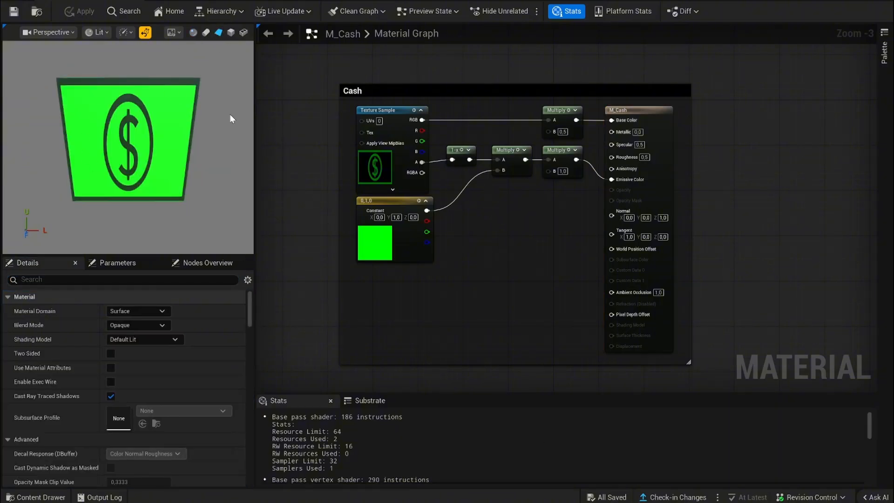
click(137, 1)
Open the NS_Cash system from the Niagara folder and look over its Minimal emitter.
click(41, 497)
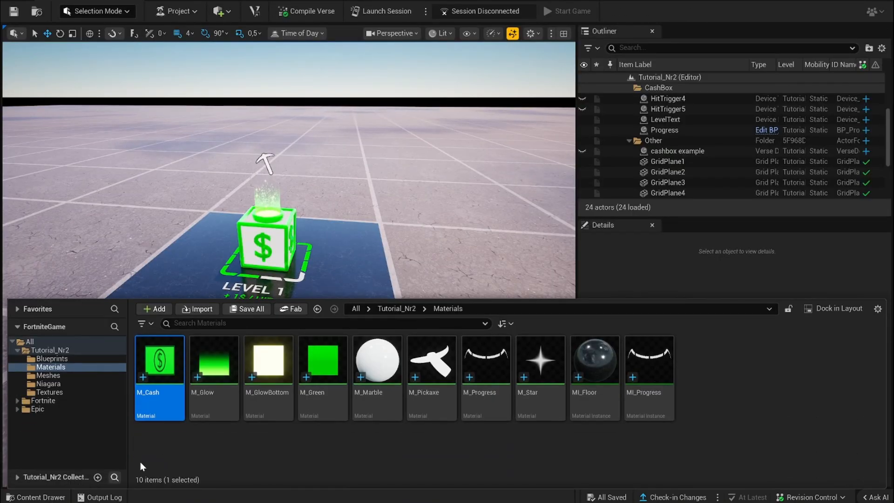
click(63, 384)
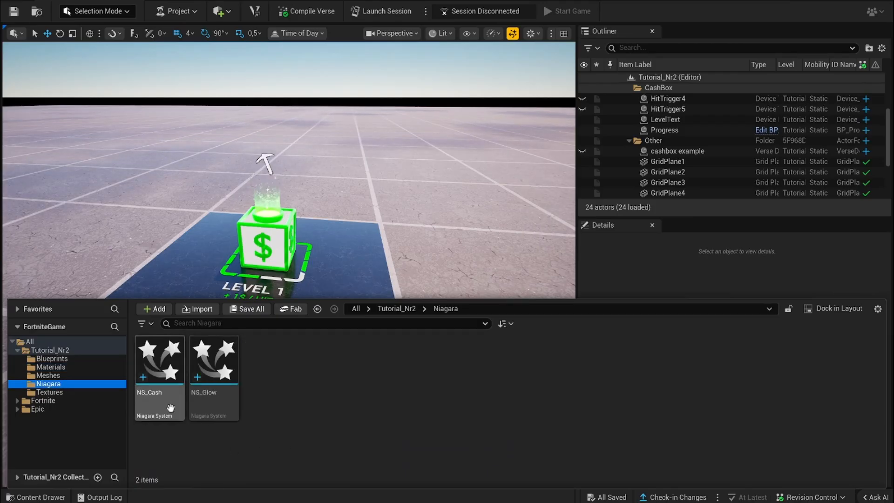
mouse_move(154, 405)
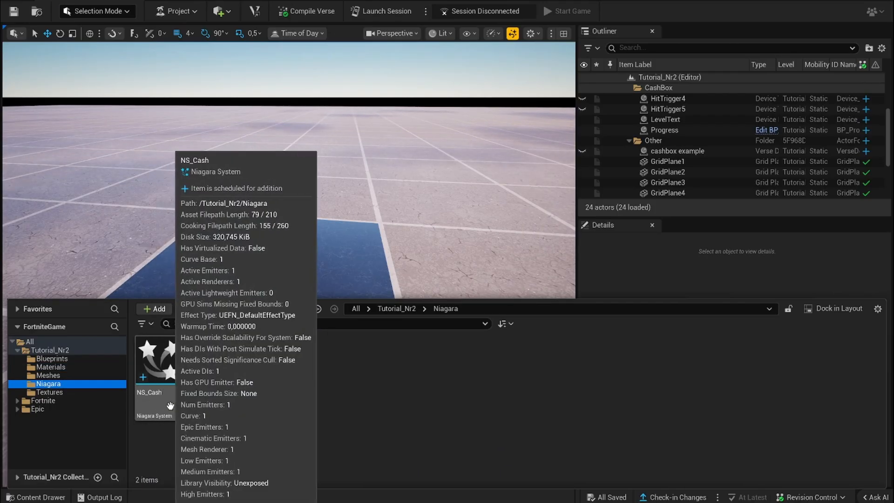
double_click(170, 406)
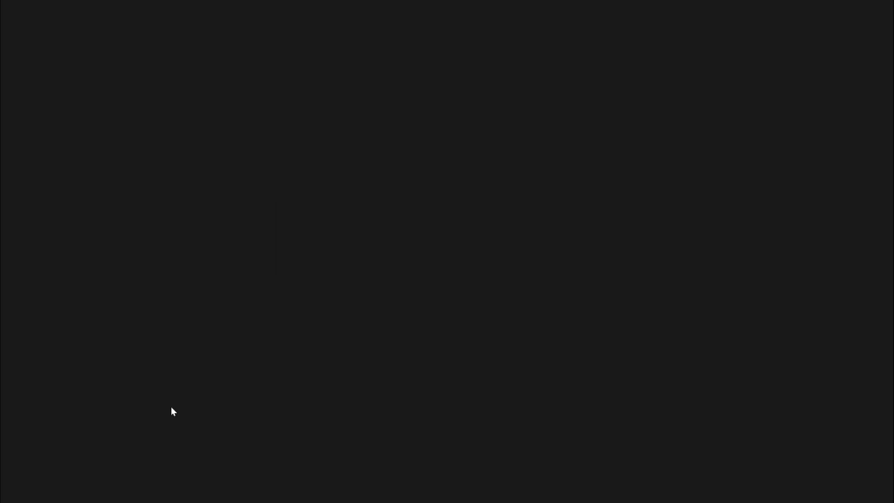
scroll(303, 256, down, 1)
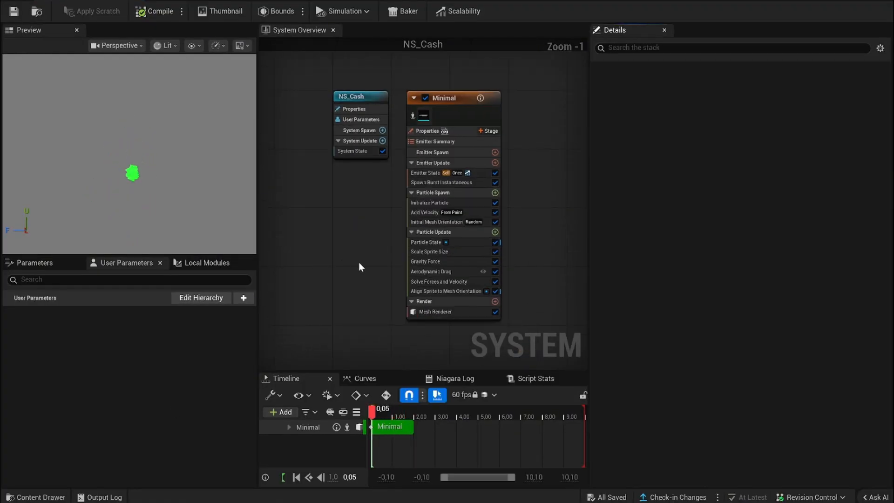
right_drag(358, 263, 329, 266)
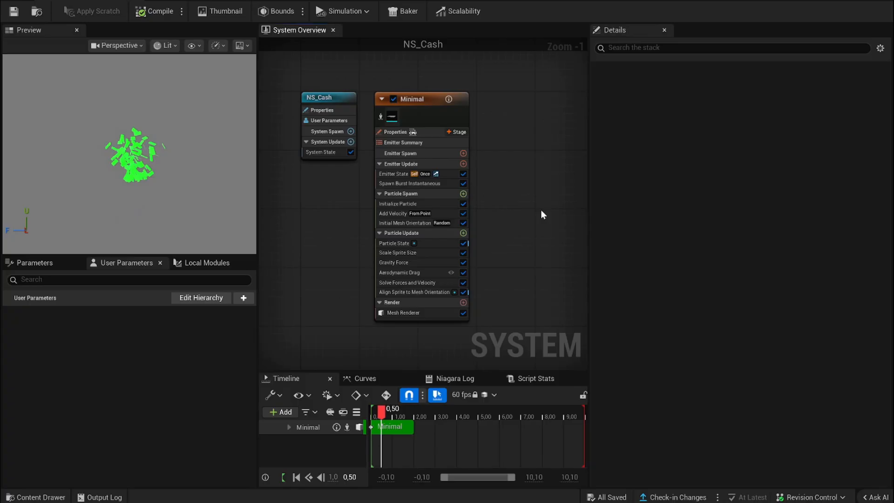
Examine the Emitter State, Spawn Burst Instantaneous and Initialize Particle settings of the Minimal emitter.
click(446, 175)
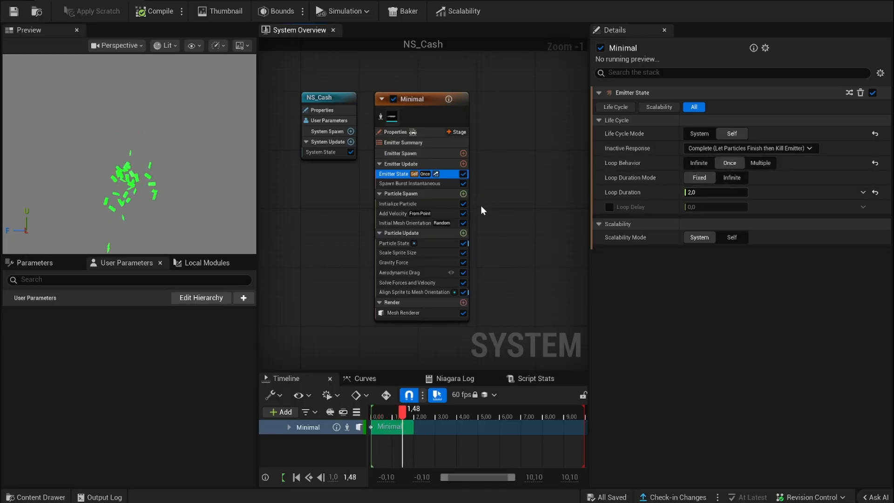
click(449, 184)
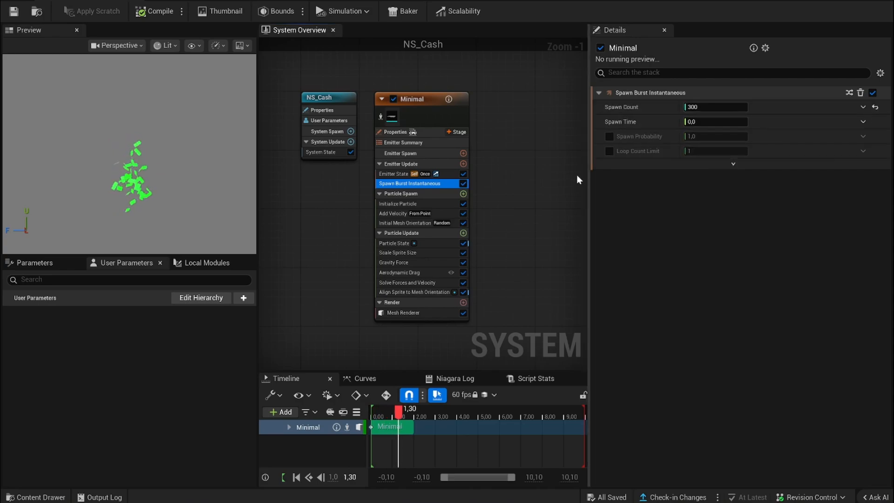
click(438, 204)
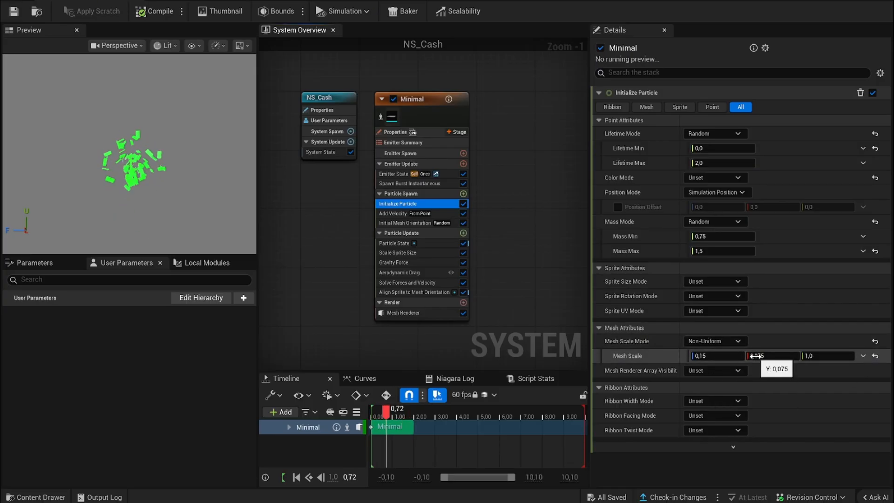
Examine the Minimal emitter's Add Velocity, Aerodynamic Drag and Mesh Renderer settings, including the mesh and override material.
click(447, 213)
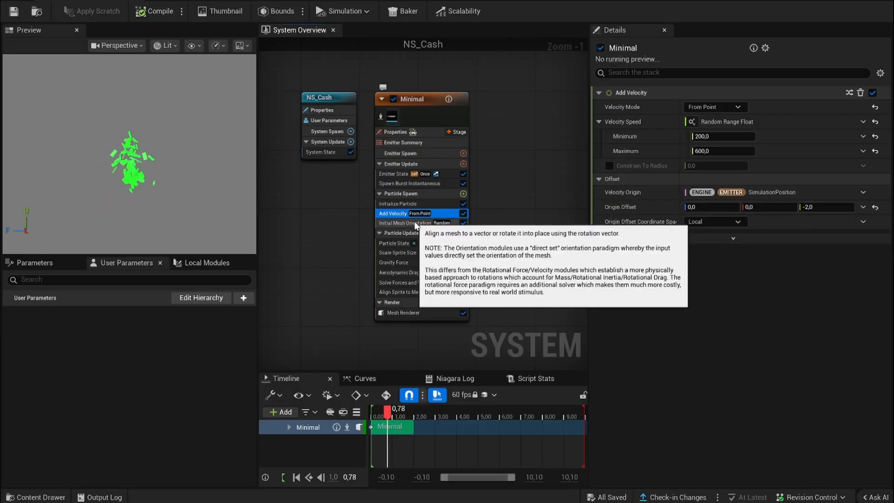
click(410, 274)
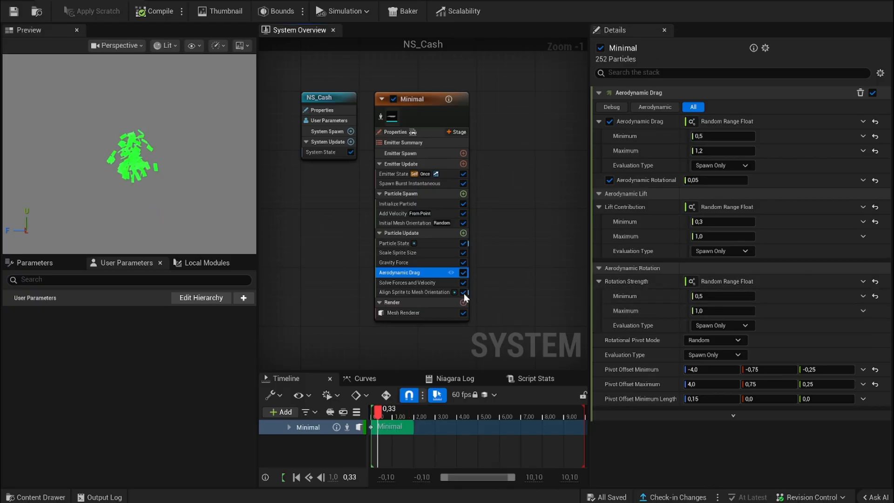
click(412, 314)
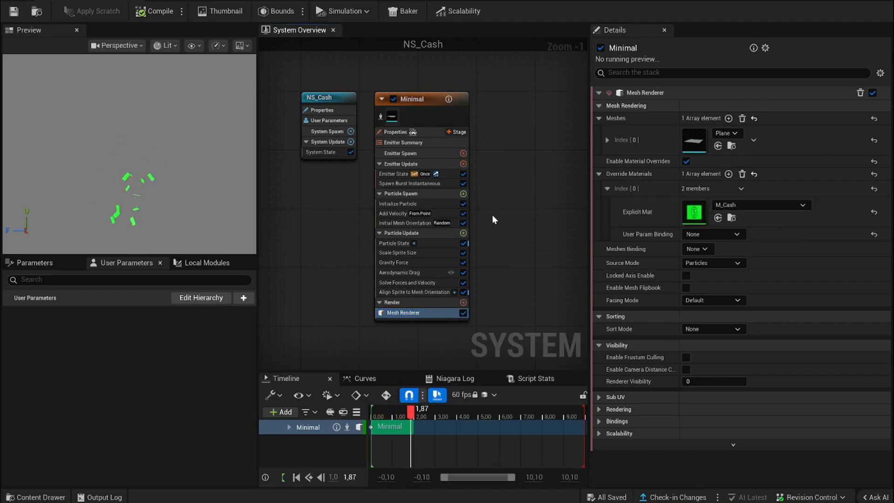
Open the BP_Cash blueprint from the Blueprints folder and examine its Cash component's Niagara settings.
click(138, 1)
click(56, 497)
click(192, 445)
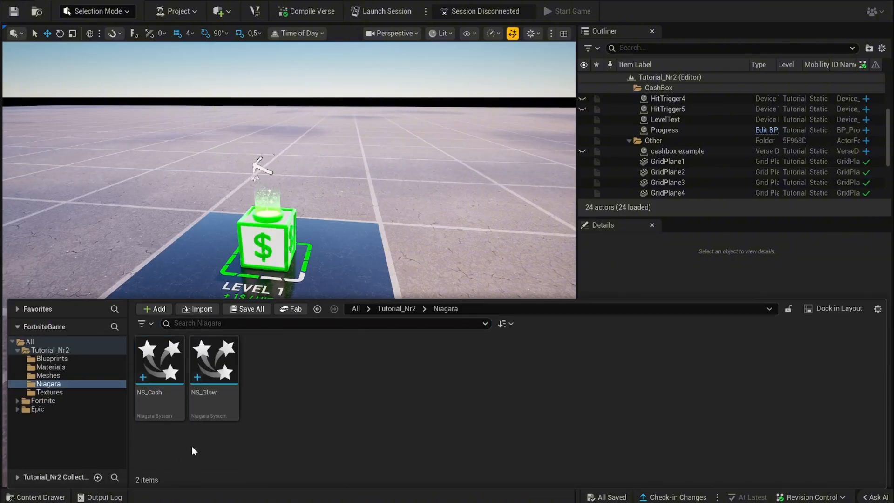
click(72, 359)
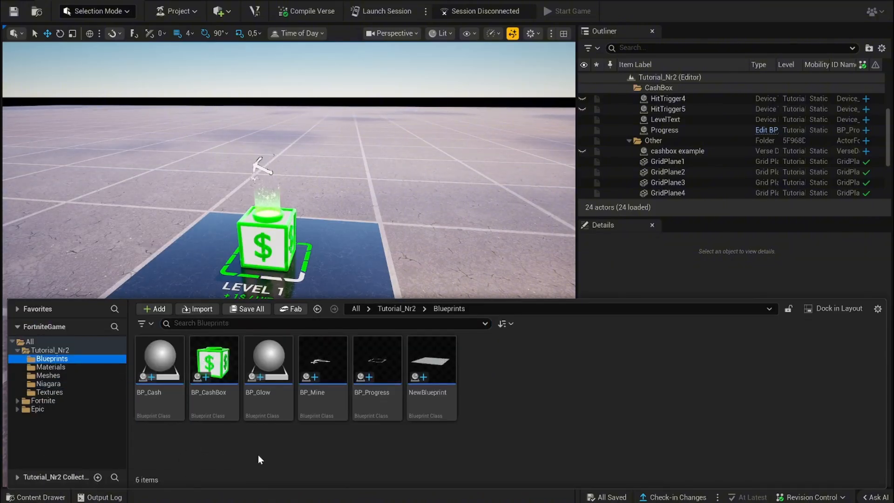
double_click(167, 408)
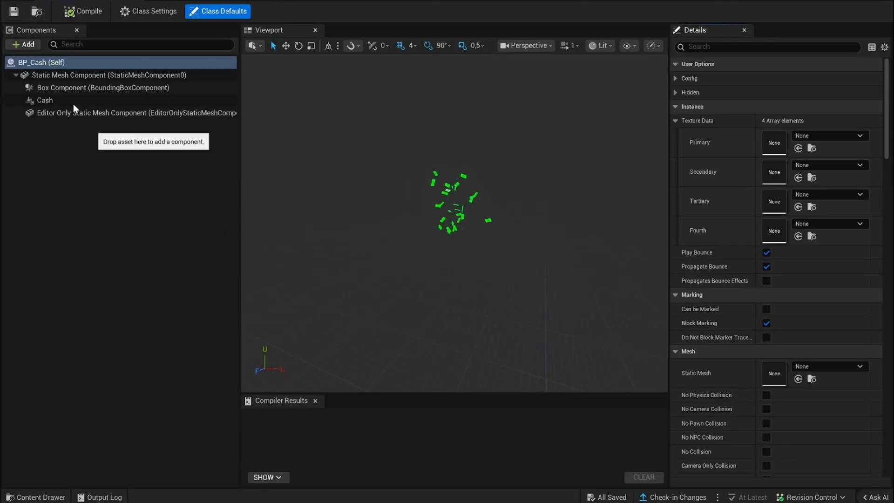
click(32, 44)
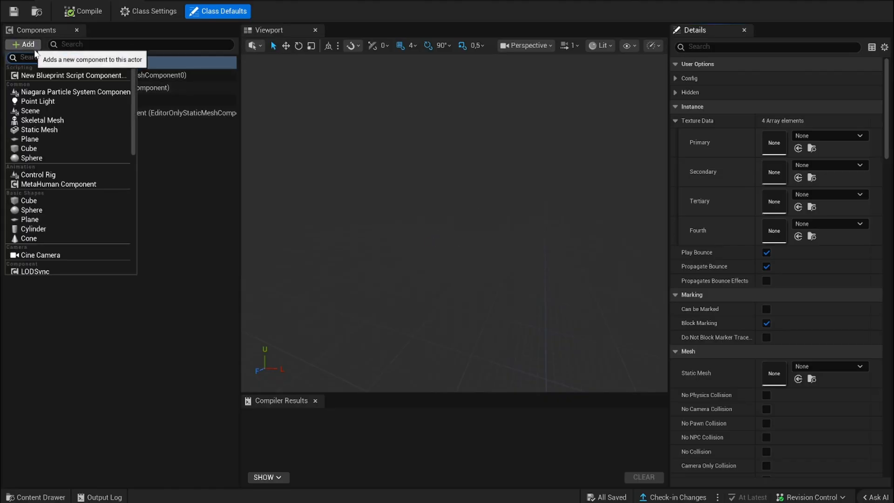
click(176, 175)
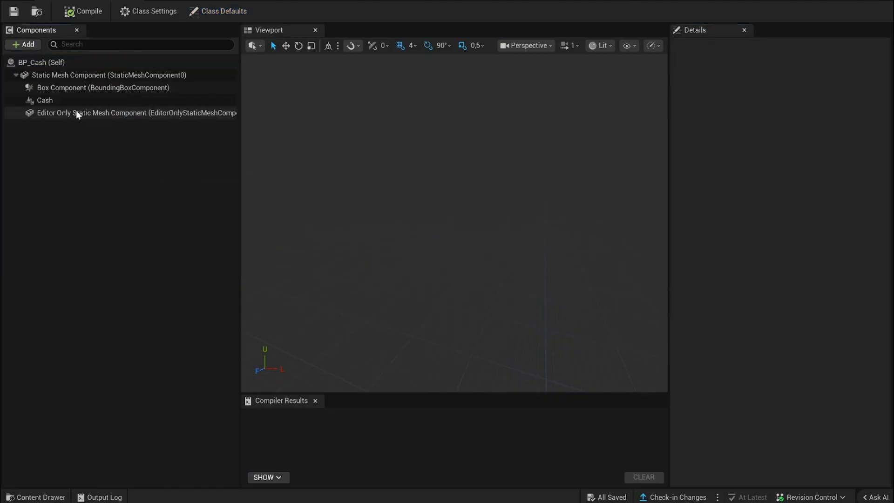
click(65, 100)
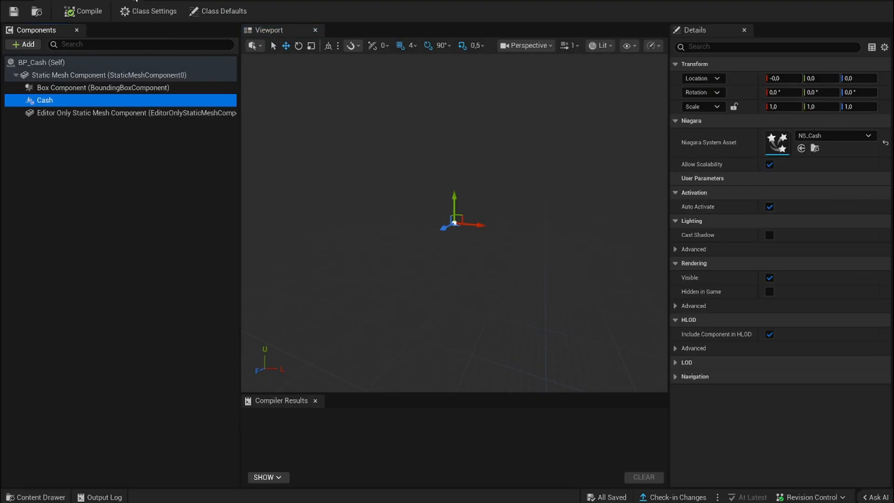
Return to the level, switch to Visual Studio Code and open cashbox_example.verse at the cash_box class declaration.
click(135, 1)
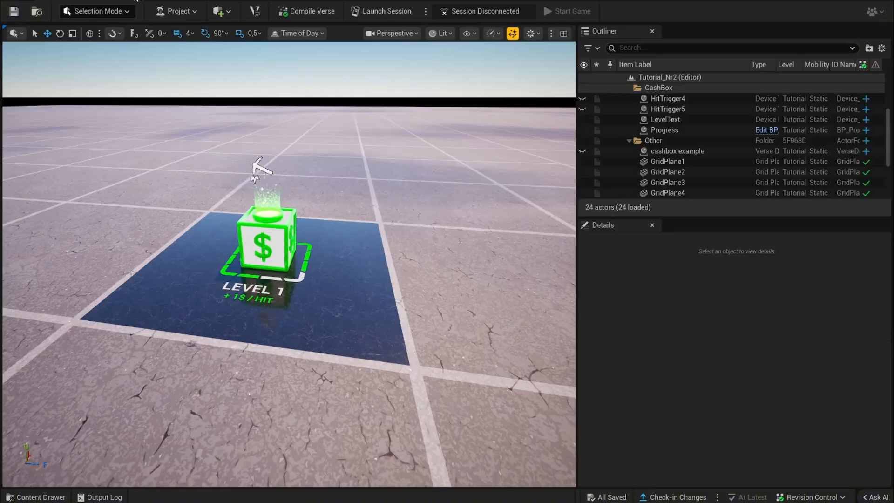
click(254, 15)
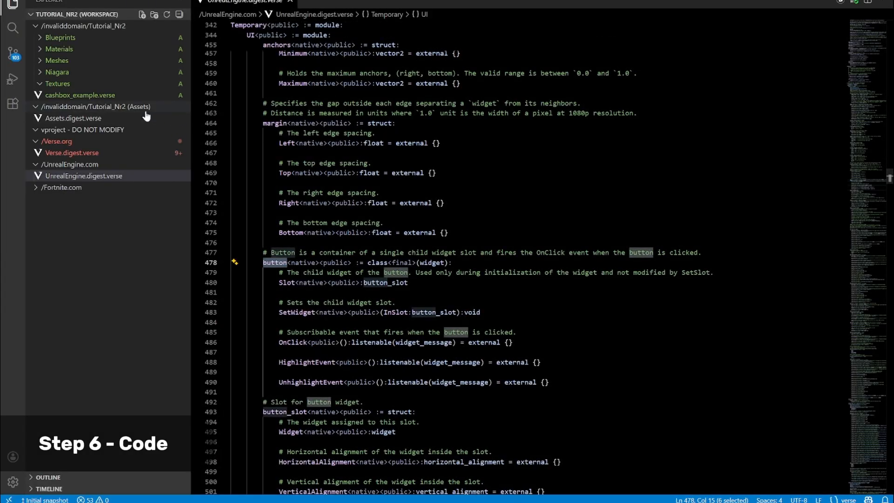
click(124, 98)
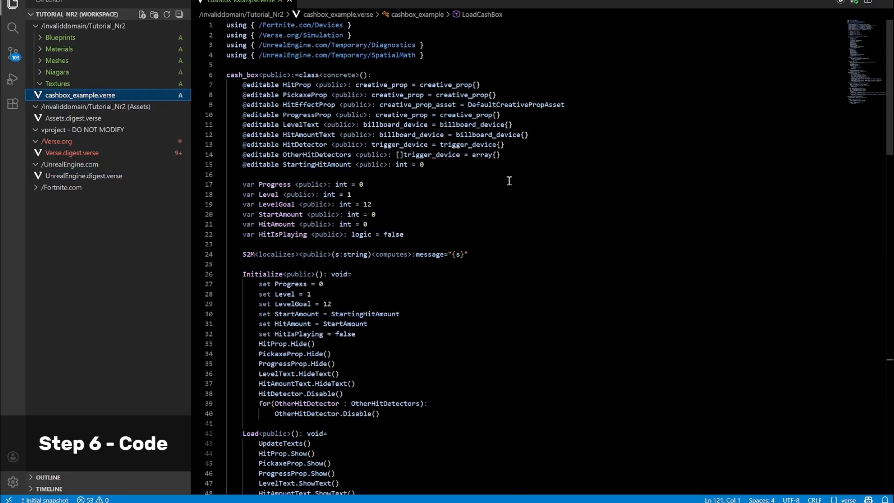
click(408, 73)
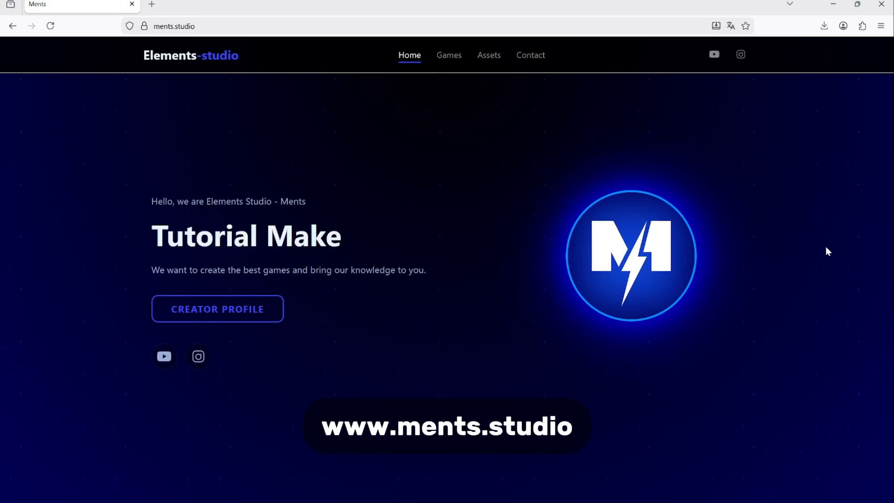
Switch to the browser and look through the games and assets sections of the ments.studio website.
scroll(828, 252, down, 15)
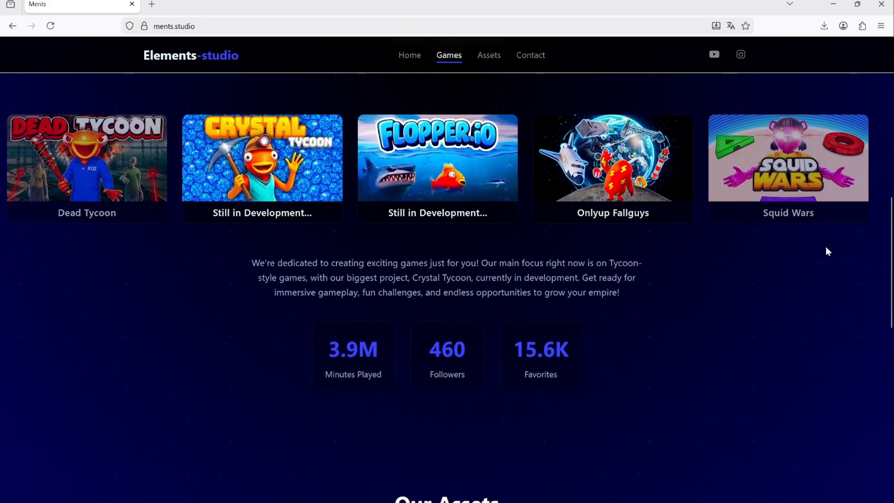
scroll(828, 252, down, 3)
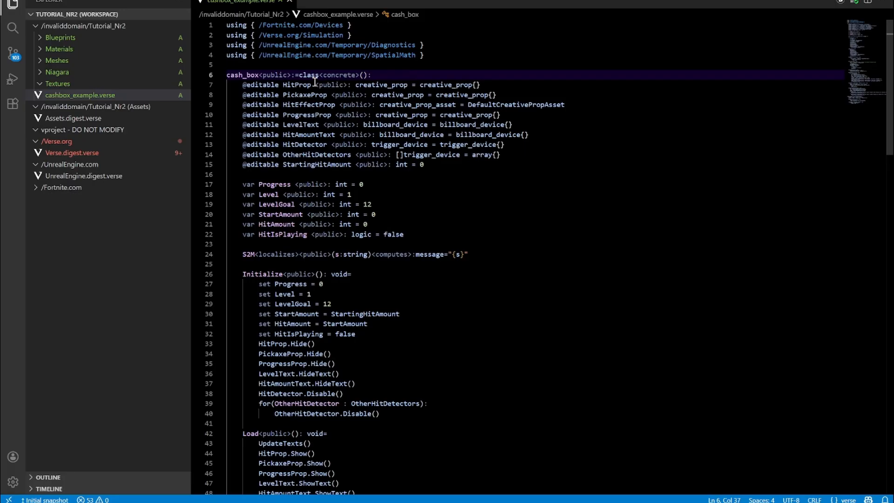
Examine the editable fields of the cash_box class in cashbox_example.verse, from HitProp down to StartingHitAmount.
click(478, 85)
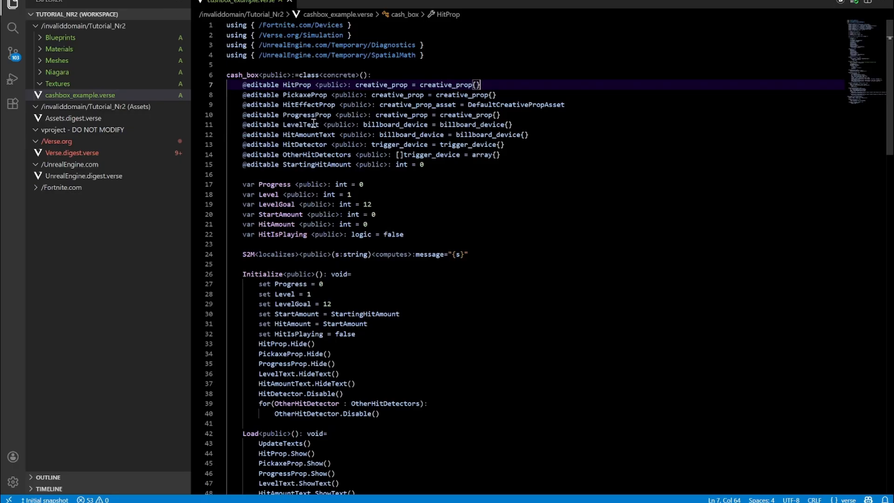
click(313, 124)
click(311, 135)
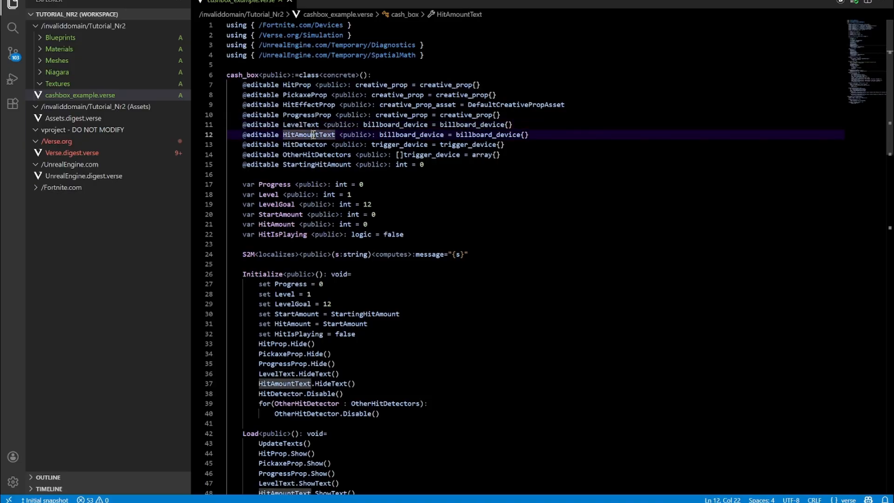
click(313, 145)
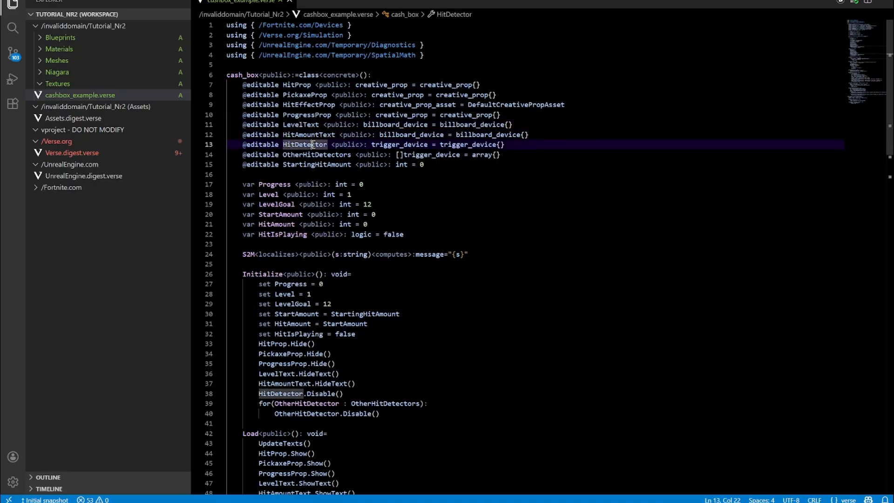
click(313, 154)
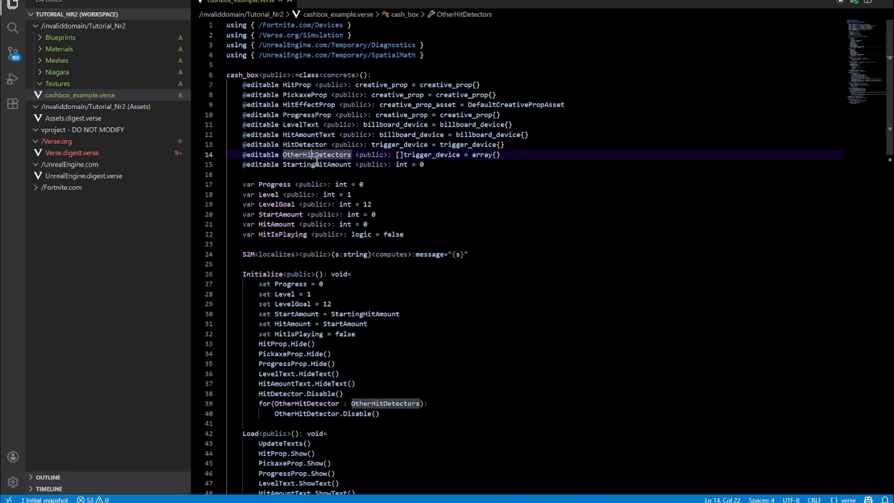
click(317, 164)
click(427, 166)
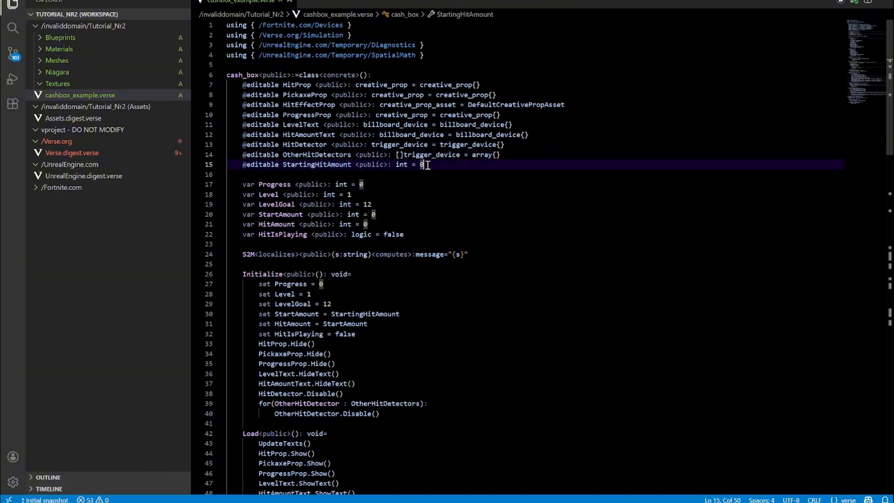
Examine the cash_box variables Progress, Level, LevelGoal, StartAmount, HitAmount and HitIsPlaying.
scroll(414, 182, down, 1)
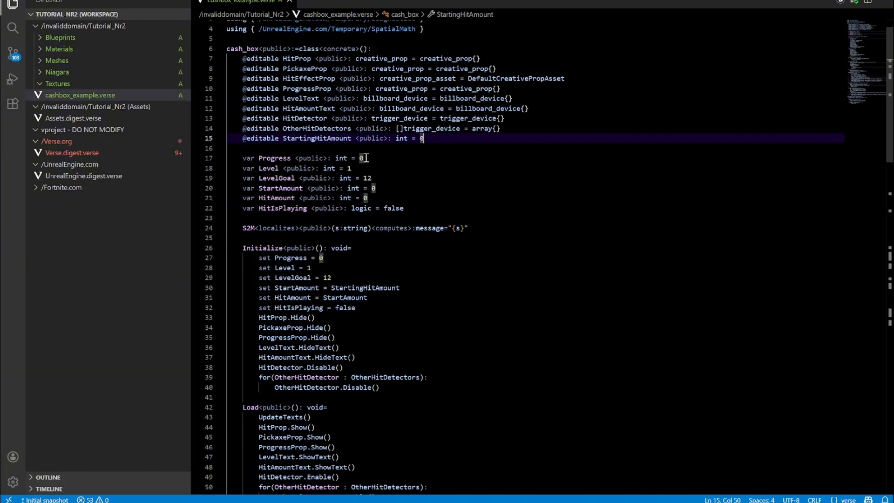
click(268, 158)
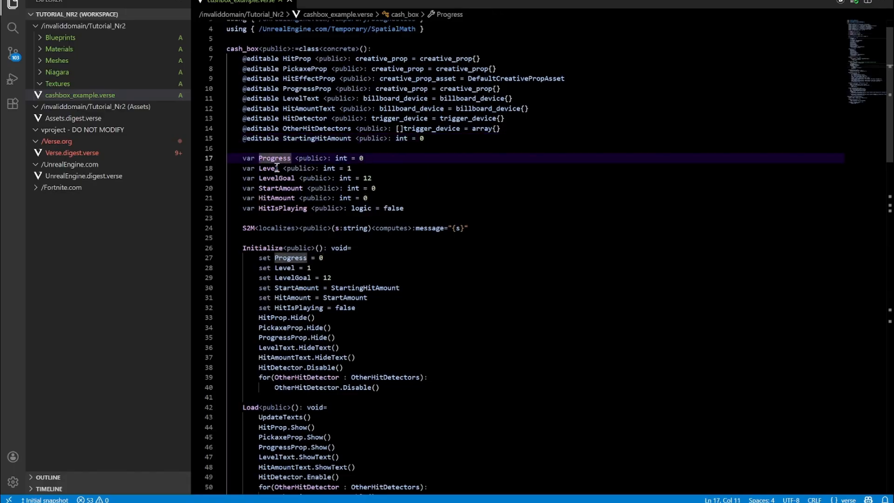
click(276, 169)
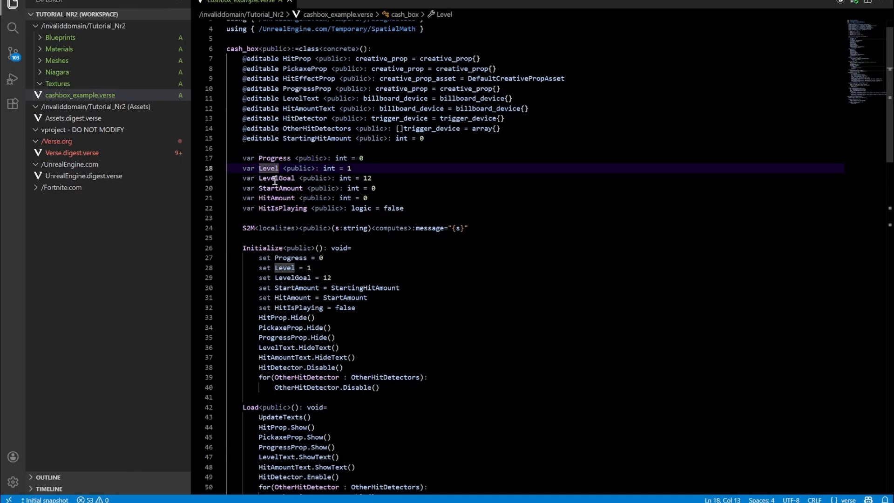
click(275, 180)
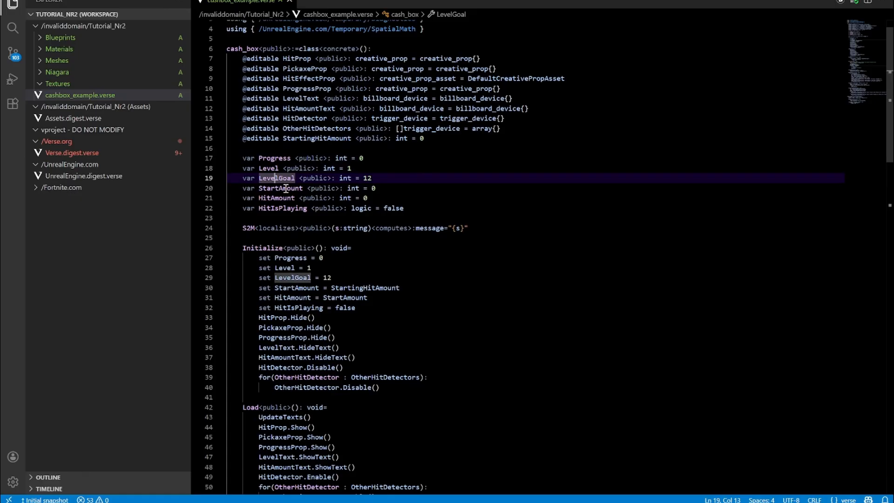
click(286, 189)
click(283, 199)
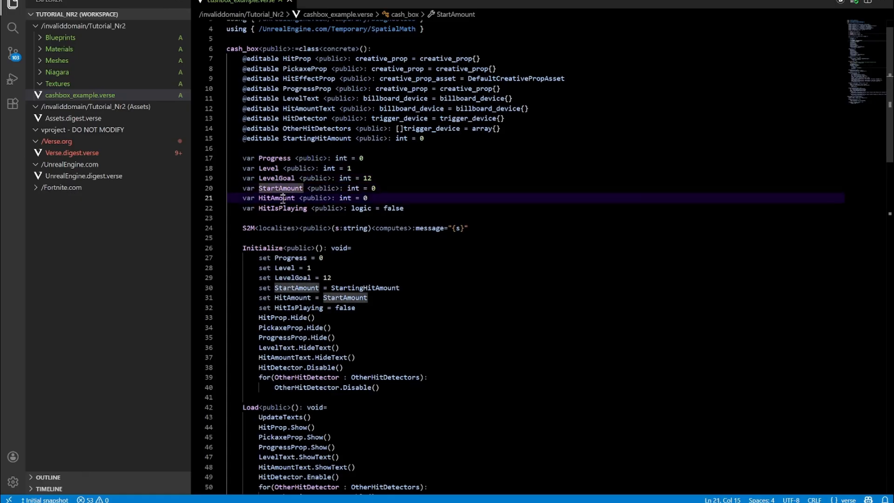
click(283, 208)
click(358, 207)
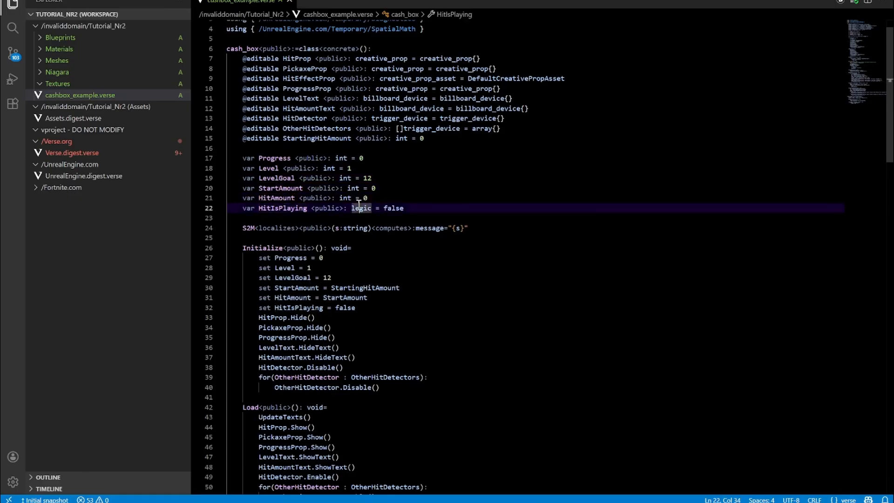
click(295, 209)
Highlight the S2M string-to-message declaration on line 24 for review.
scroll(448, 206, down, 1)
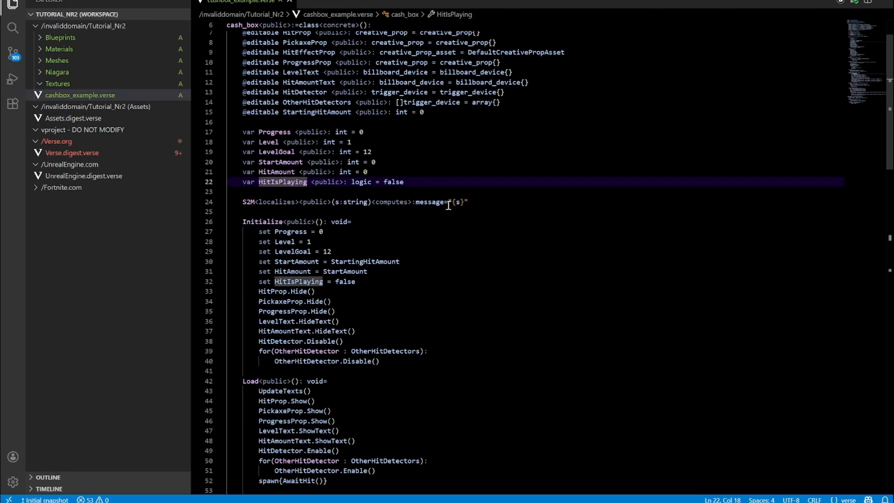
drag(243, 202, 481, 205)
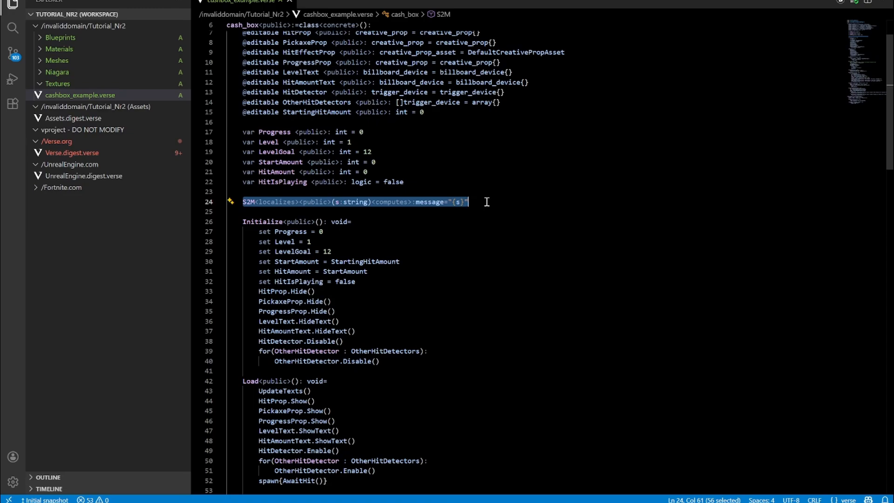
click(486, 202)
Examine the variable assignments in the Initialize function, from Progress through HitIsPlaying.
scroll(484, 213, down, 3)
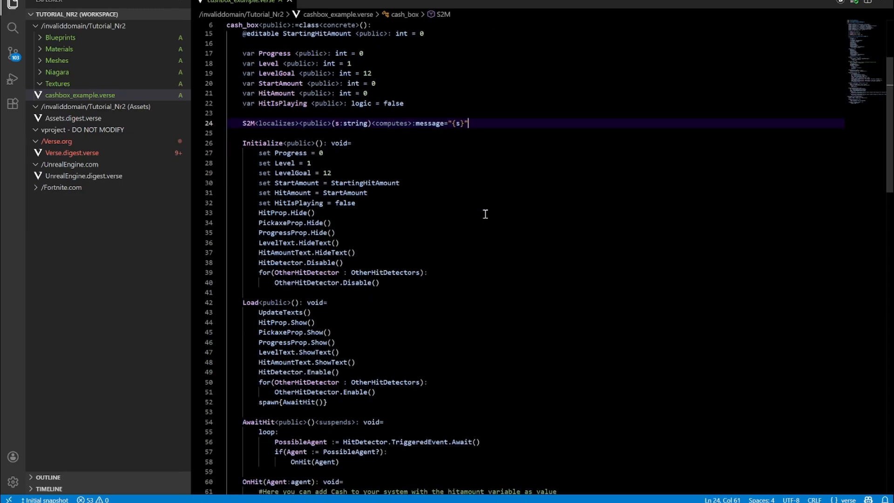
click(246, 143)
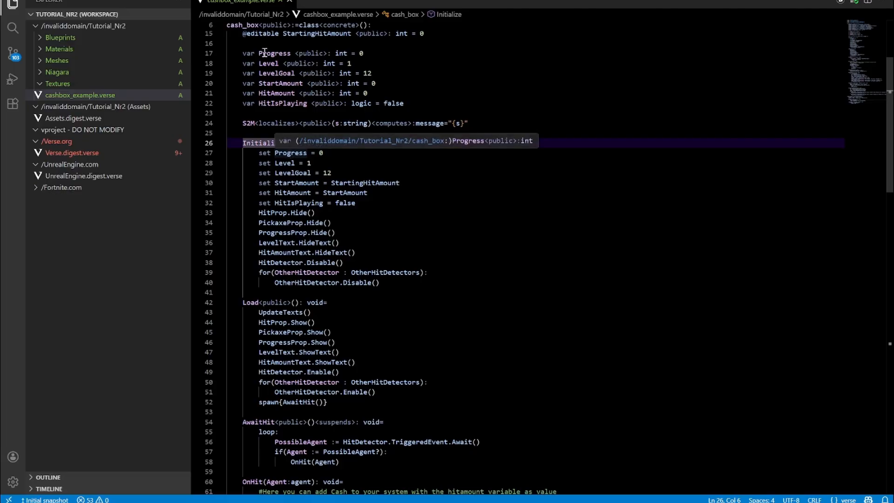
click(285, 154)
click(286, 164)
click(287, 173)
click(295, 184)
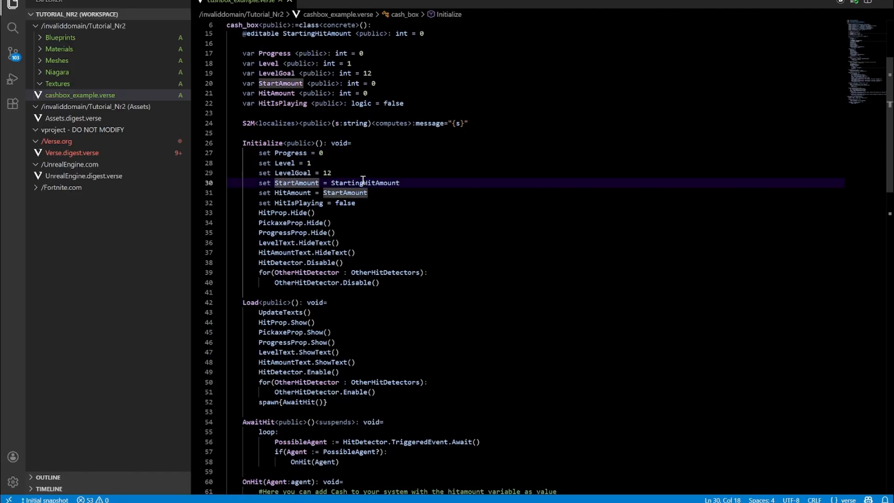
click(351, 183)
click(293, 192)
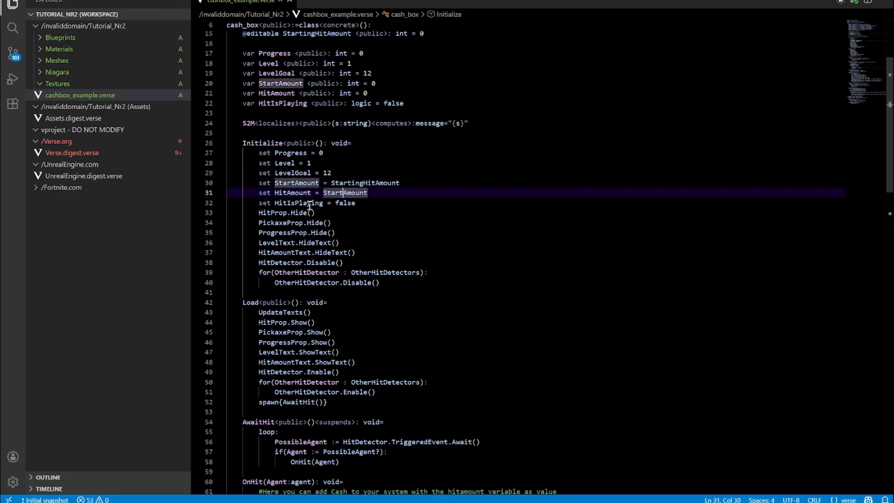
click(298, 203)
click(345, 203)
Read through Initialize's calls that hide the props and texts and disable the hit detectors.
click(338, 213)
click(338, 222)
click(338, 232)
click(341, 243)
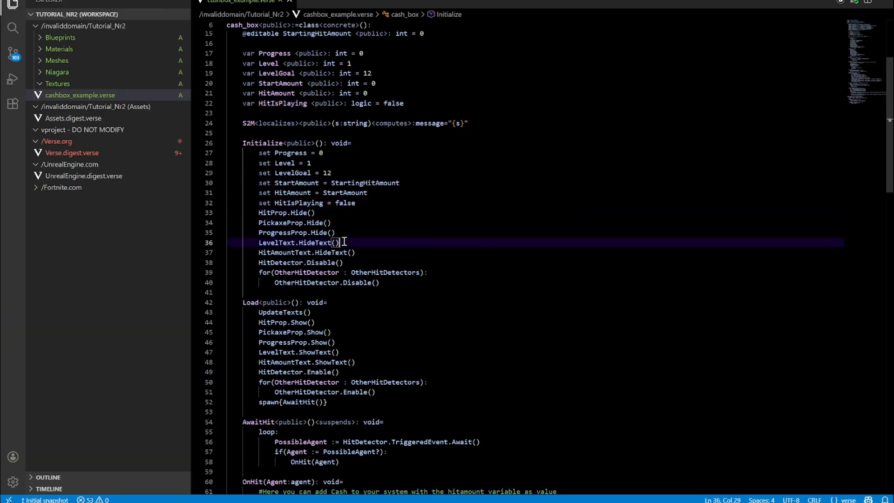
click(360, 253)
click(356, 262)
click(288, 272)
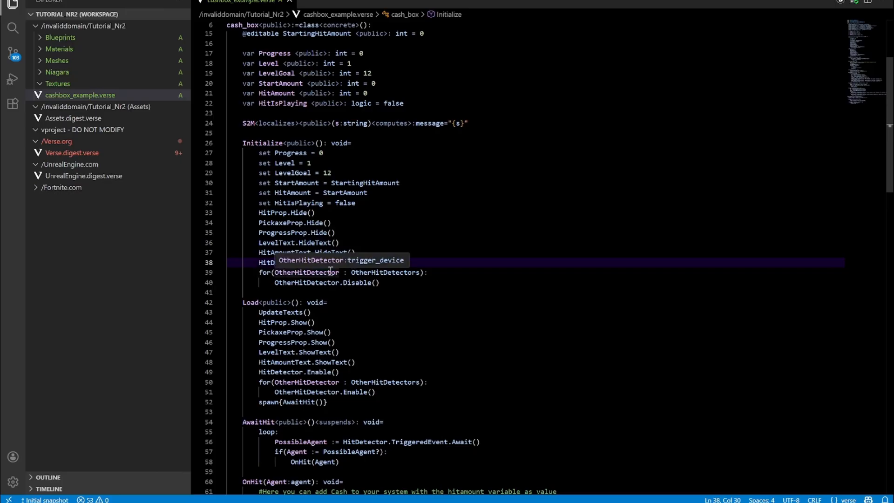
click(380, 282)
Examine the start of the Load function, from the UpdateTexts call through the calls that show the props and texts.
scroll(485, 249, down, 2)
scroll(484, 248, down, 4)
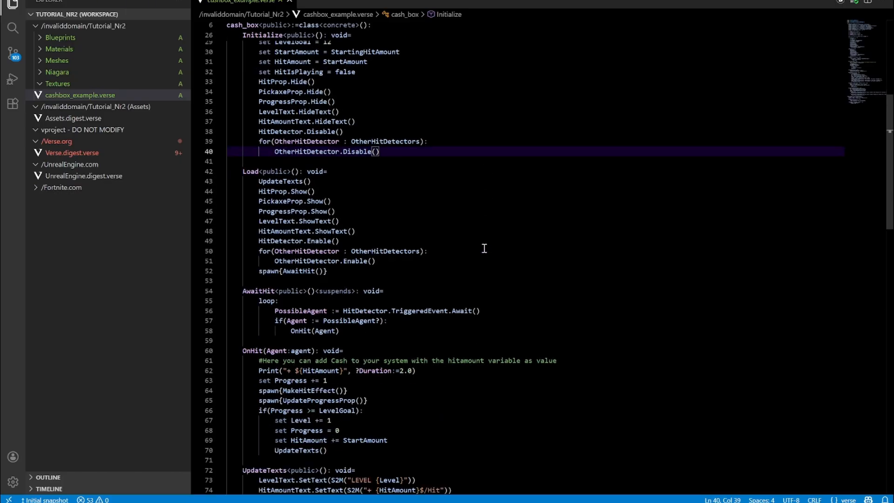
click(308, 148)
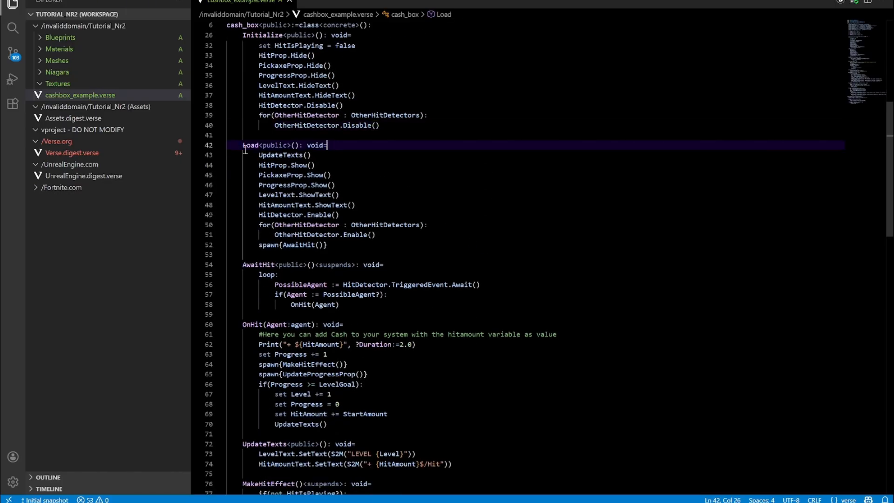
click(293, 155)
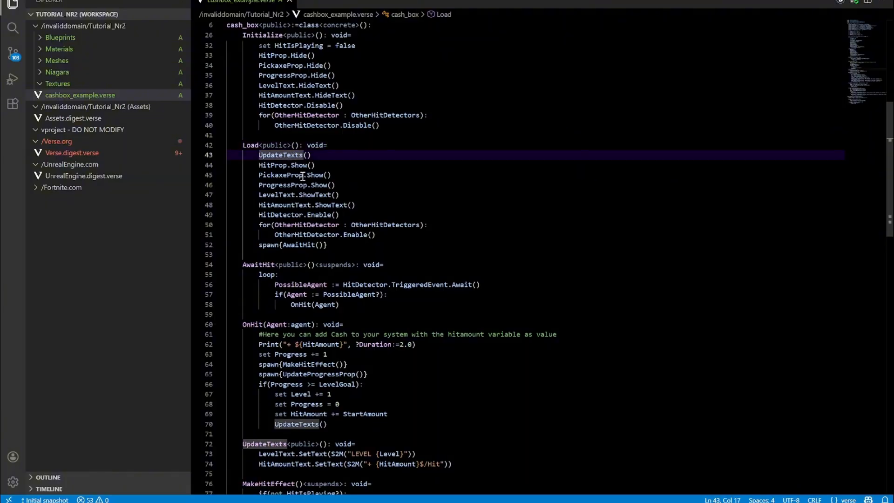
click(283, 165)
click(282, 175)
click(283, 185)
click(284, 195)
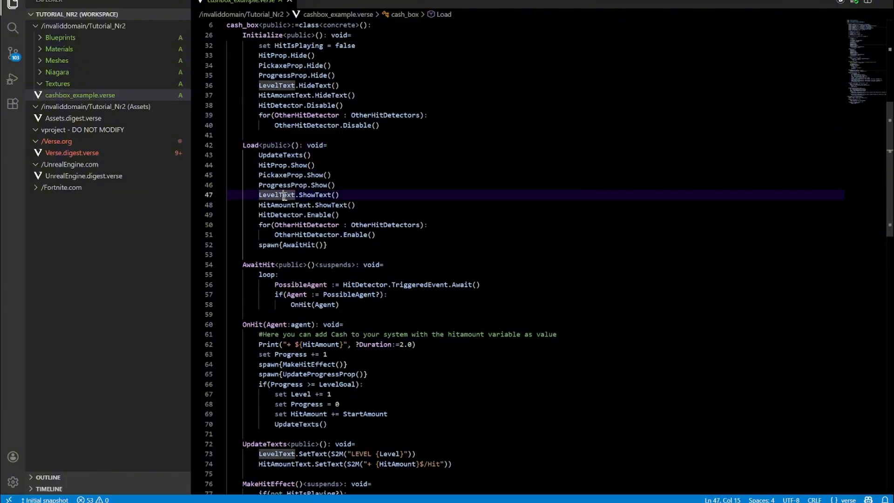
click(315, 204)
Review Load's calls that enable HitDetector and the OtherHitDetectors and spawn AwaitHit.
click(298, 214)
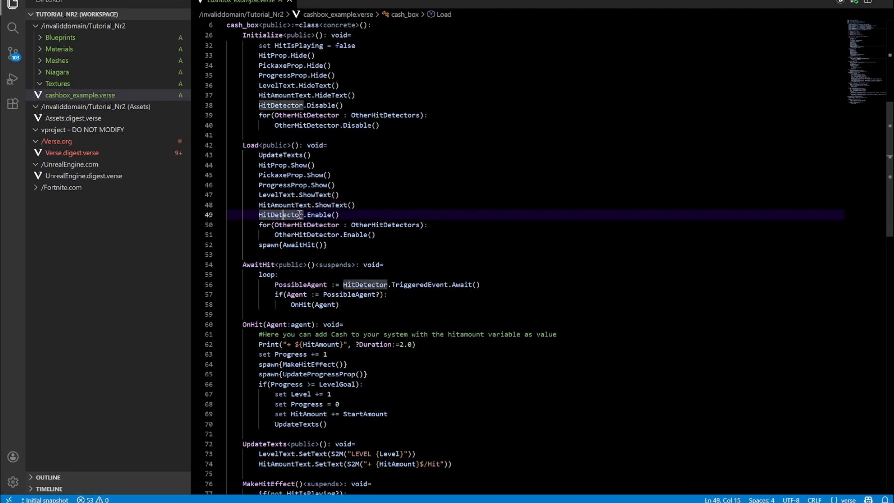
click(332, 215)
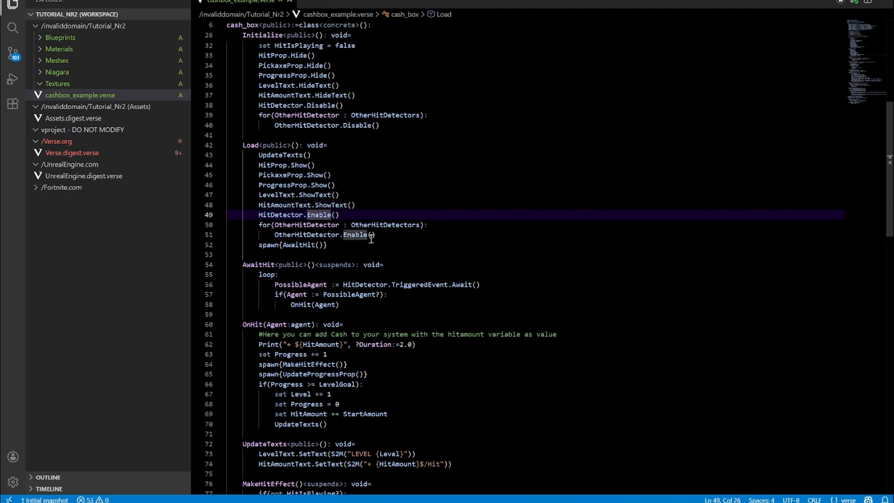
click(265, 245)
Read through the AwaitHit function, from its loop and TriggeredEvent.Await call to the PossibleAgent check and OnHit call.
drag(342, 244, 399, 263)
click(335, 264)
scroll(435, 239, down, 3)
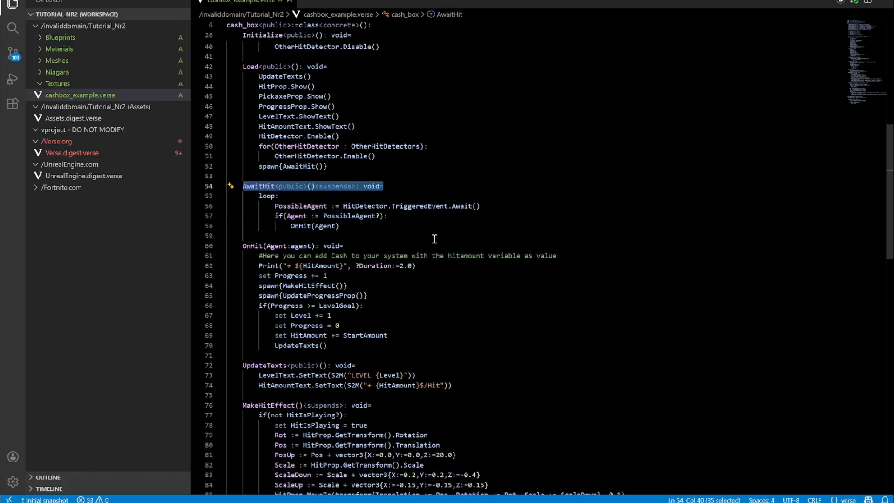
click(398, 227)
click(264, 196)
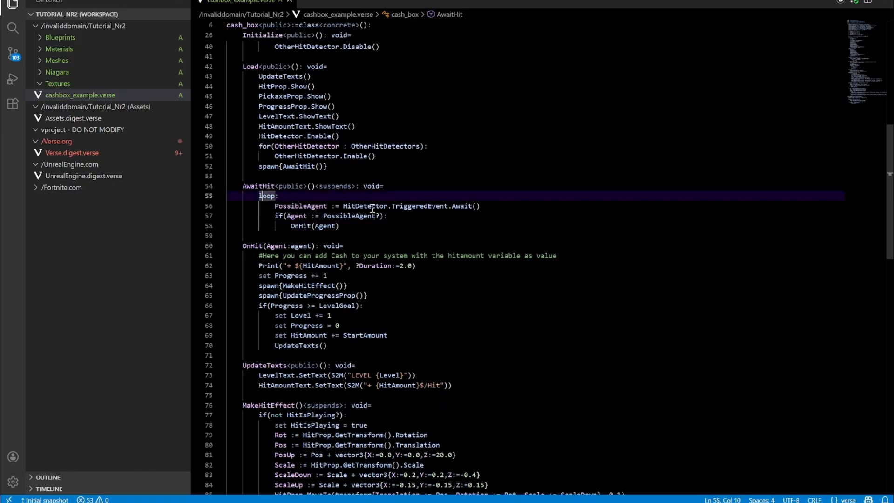
click(460, 206)
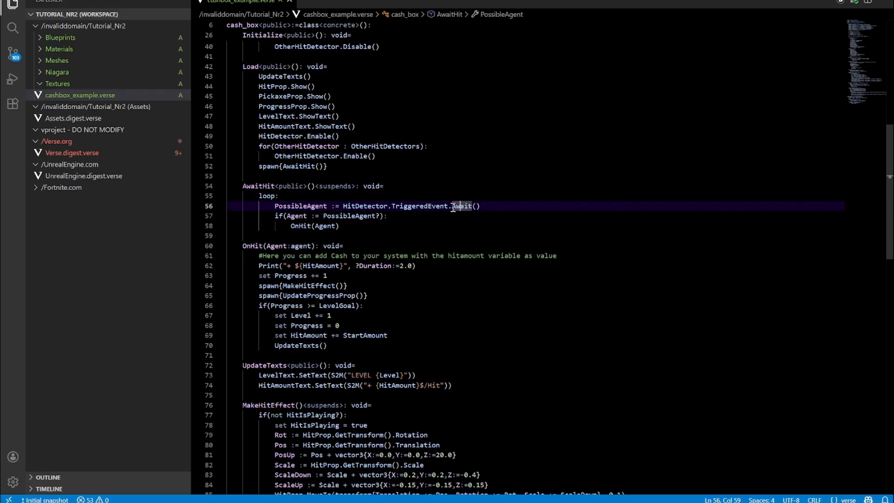
click(302, 216)
click(355, 216)
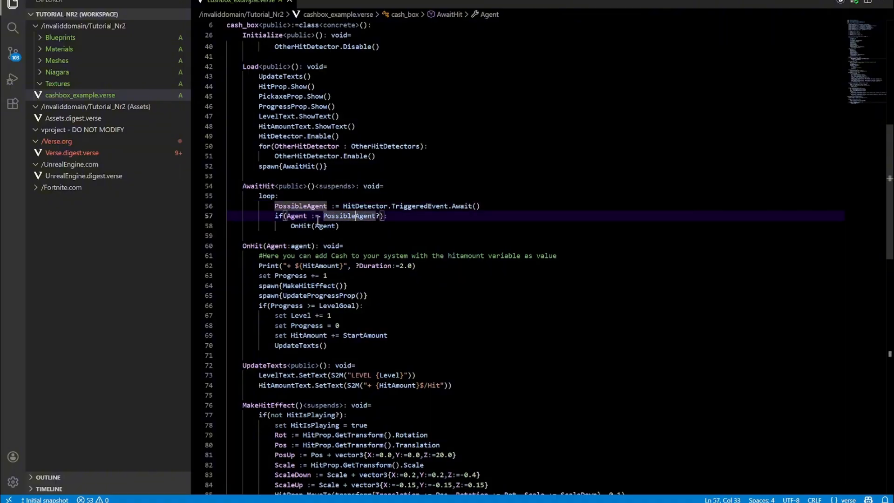
click(300, 226)
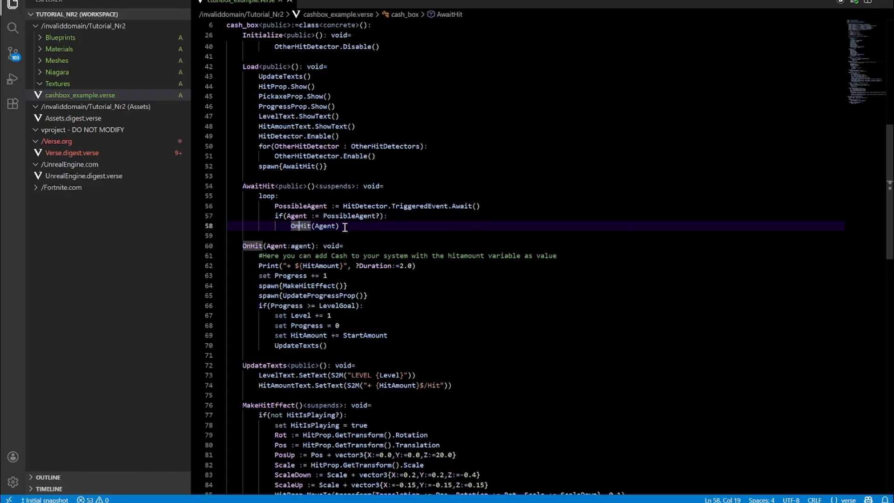
Examine the OnHit function's header, the comment about adding cash with the hitamount variable, and the Print line.
scroll(345, 227, down, 1)
click(357, 220)
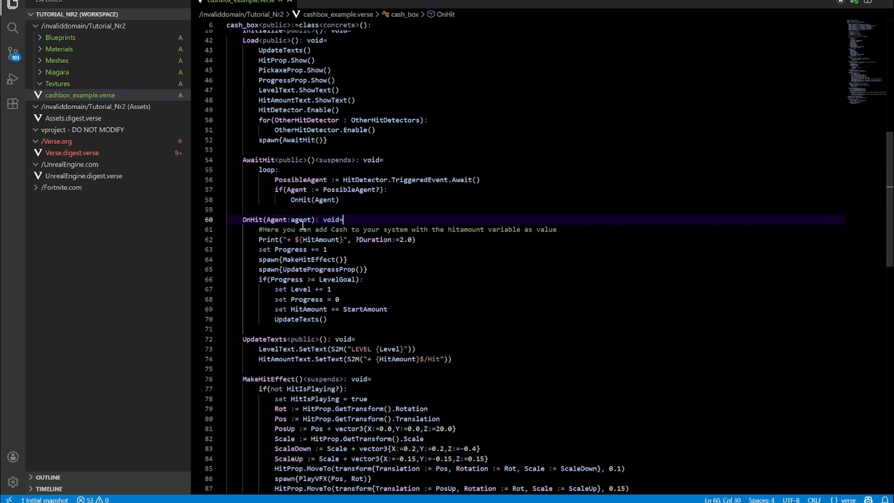
drag(259, 229, 571, 234)
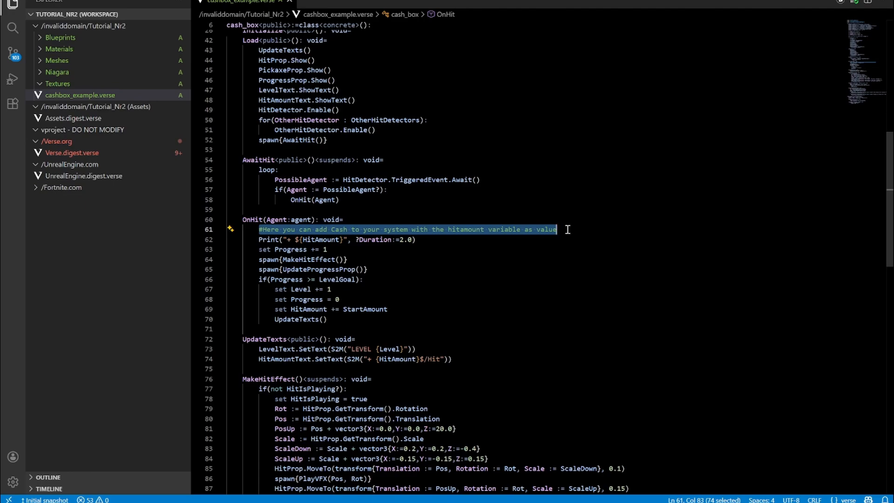
click(568, 229)
click(414, 239)
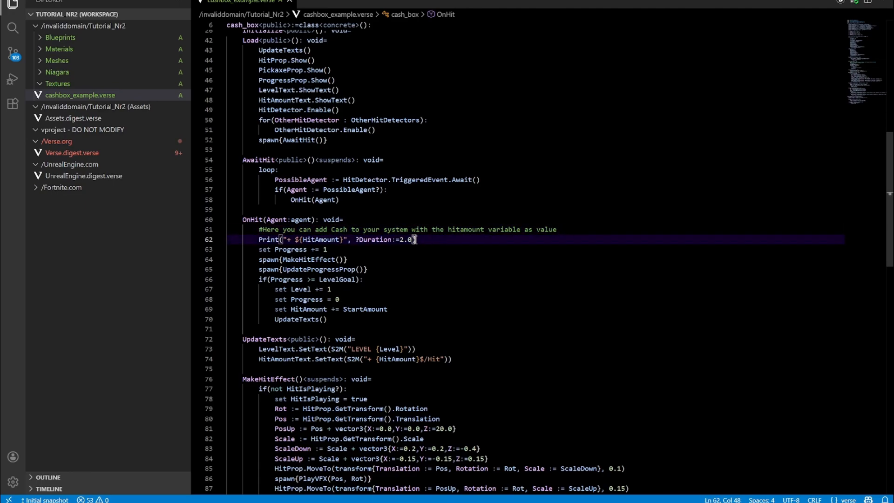
Review OnHit's Progress increment and its spawned MakeHitEffect and UpdateProgressProp calls.
click(336, 251)
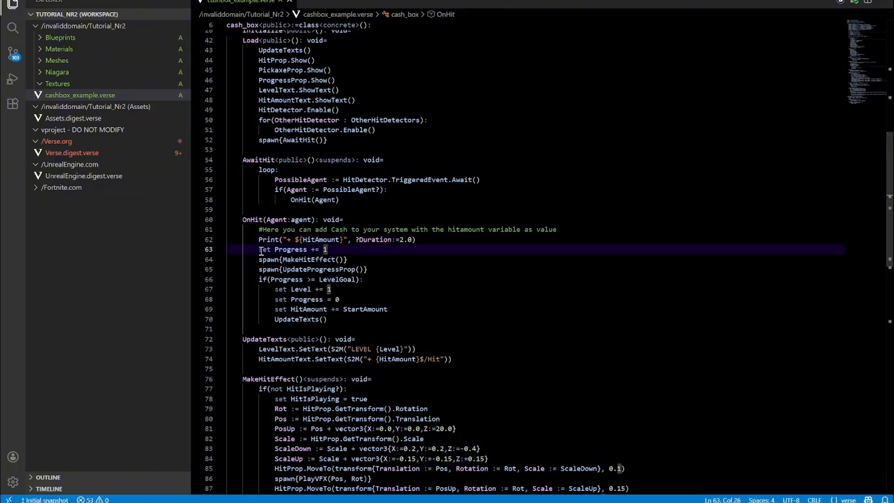
drag(309, 251, 344, 251)
click(346, 252)
click(296, 259)
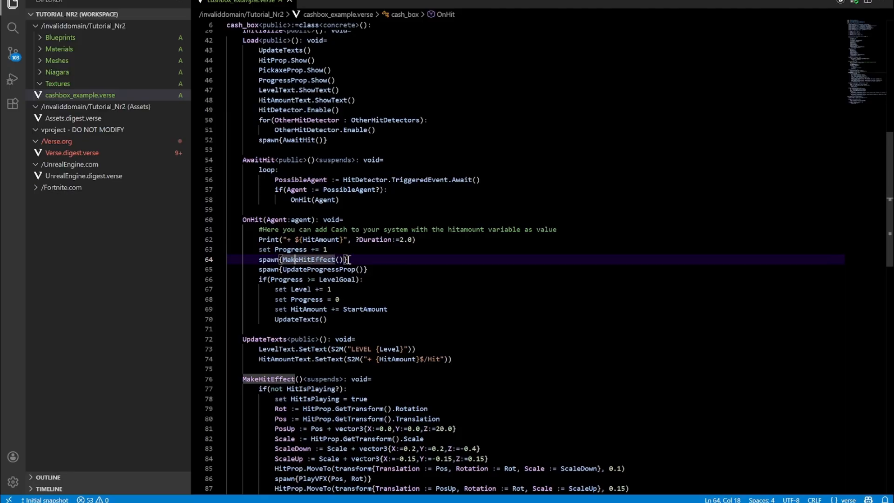
click(329, 269)
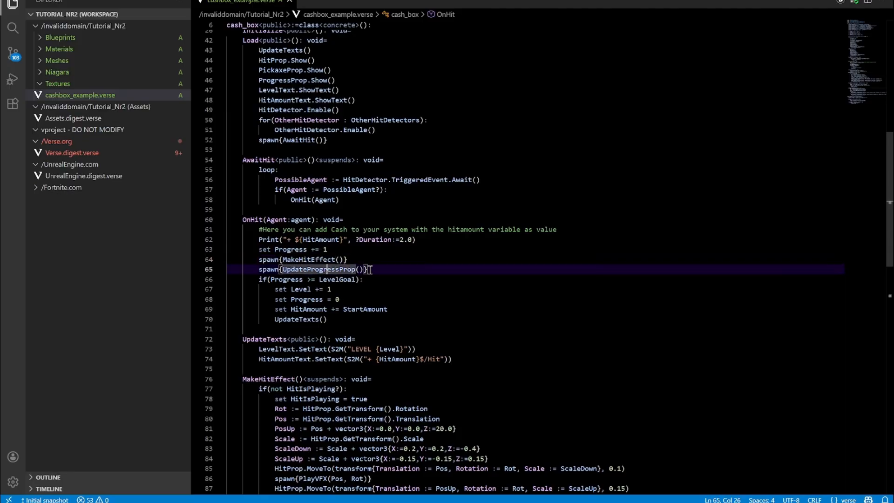
Examine OnHit's Progress >= LevelGoal condition and its assignments to Level, Progress and HitAmount, ending with the UpdateTexts call.
scroll(395, 266, down, 2)
scroll(427, 242, down, 1)
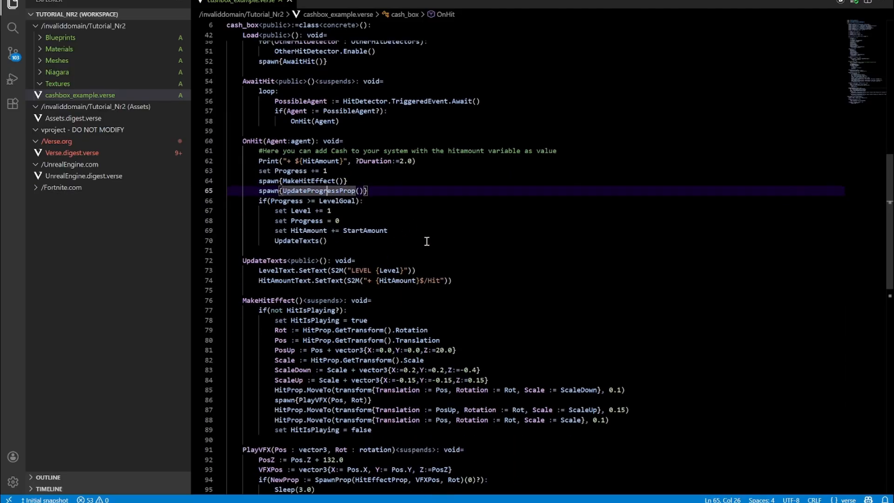
click(260, 201)
drag(267, 203, 369, 206)
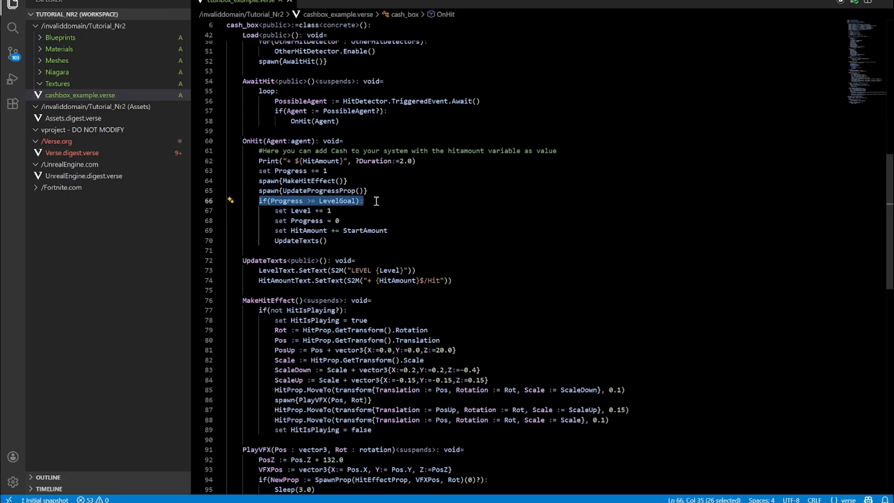
drag(316, 211, 331, 211)
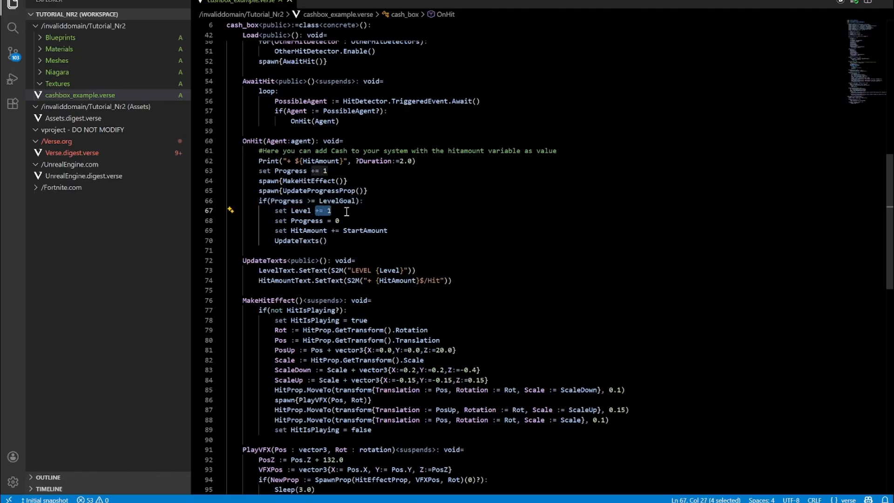
click(307, 220)
click(336, 222)
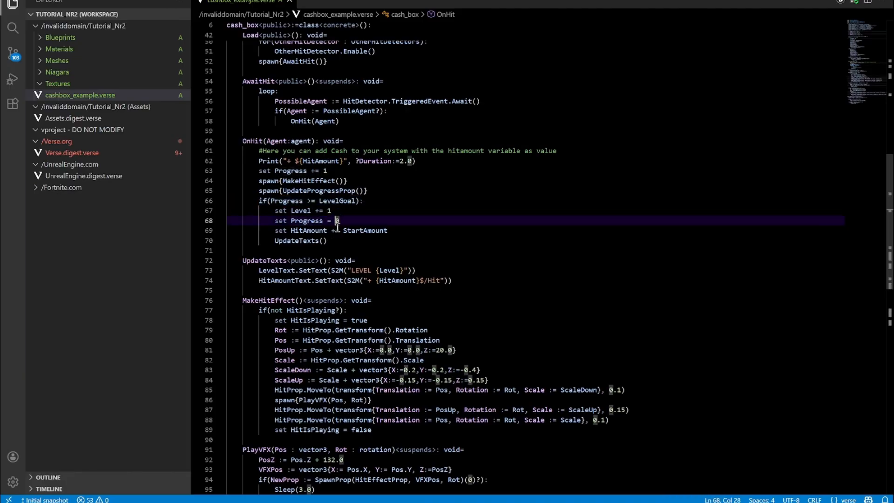
click(307, 230)
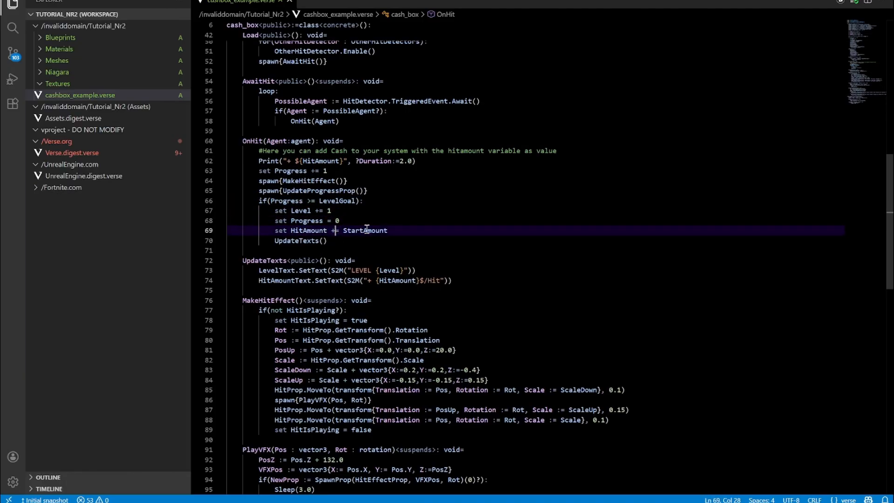
click(399, 229)
click(278, 240)
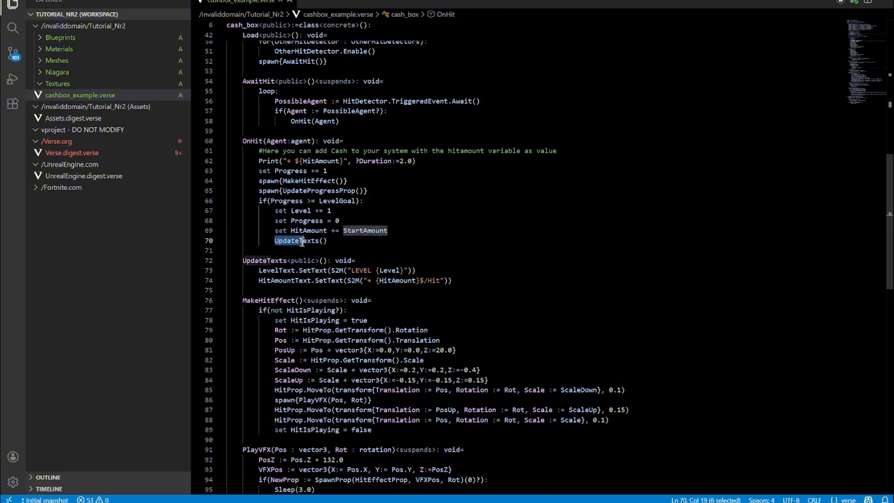
click(335, 243)
Read through the UpdateTexts function's SetText calls for LevelText and HitAmountText, including their S2M conversions.
scroll(463, 243, down, 2)
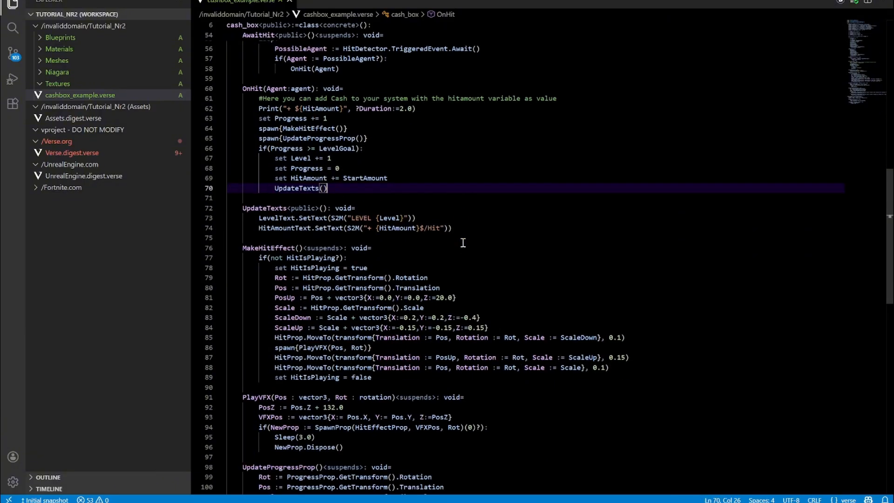
click(275, 209)
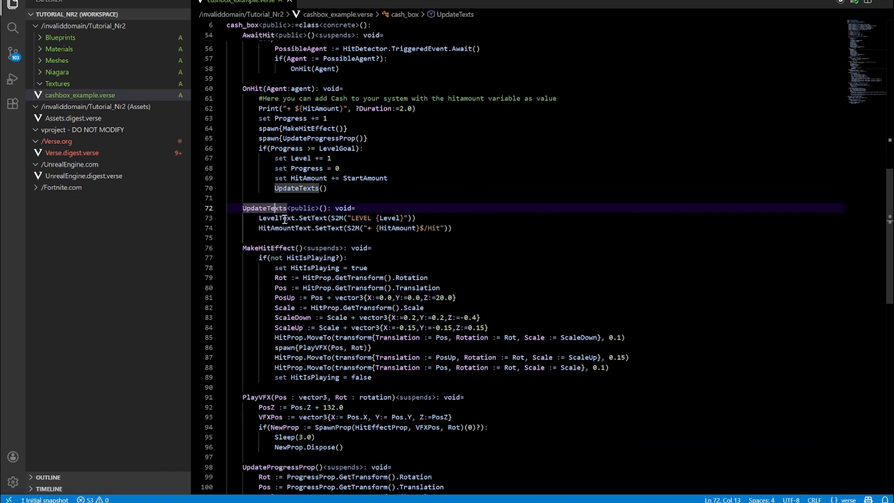
click(284, 219)
click(287, 228)
click(315, 218)
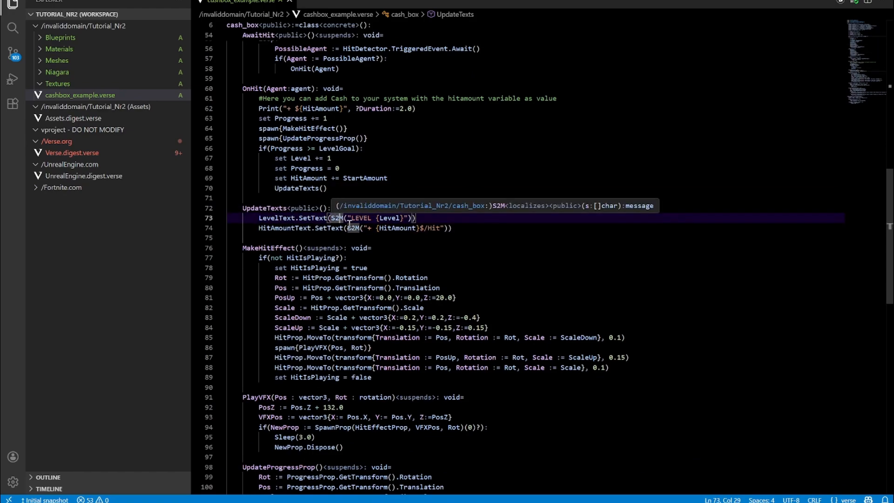
mouse_move(354, 229)
click(453, 227)
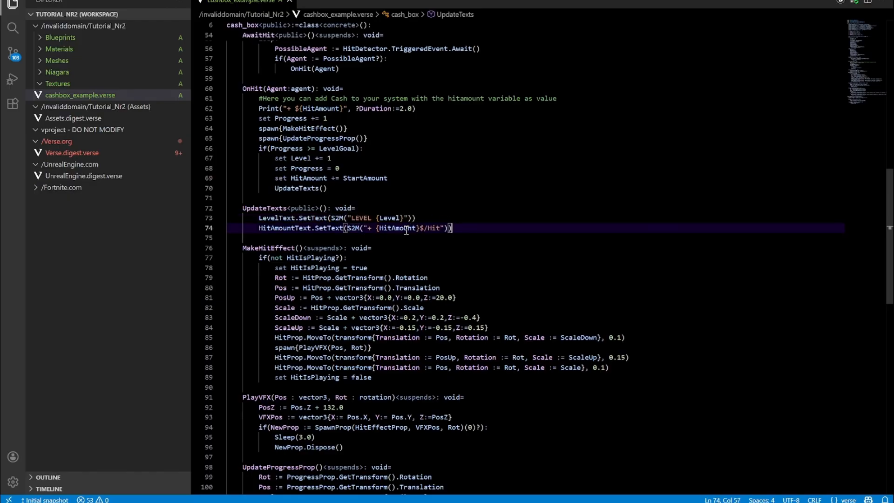
Highlight MakeHitEffect's HitIsPlaying check and the lines that set HitIsPlaying to true and back to false.
scroll(431, 243, down, 2)
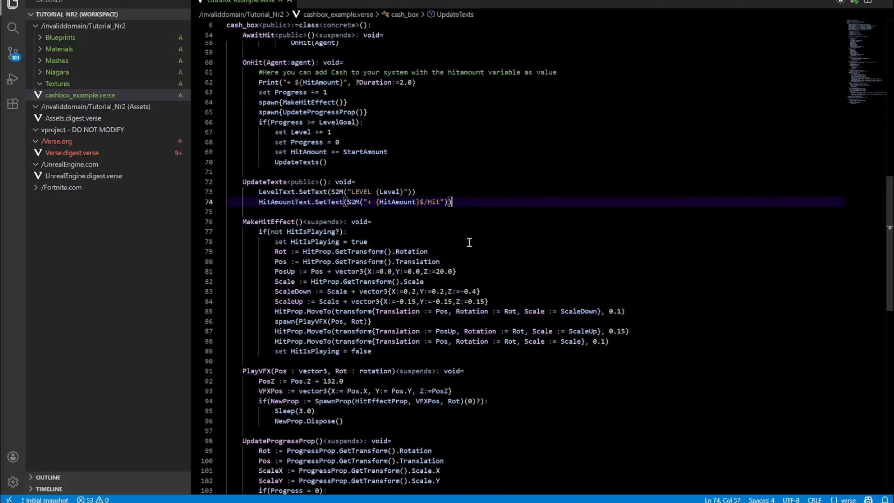
click(284, 196)
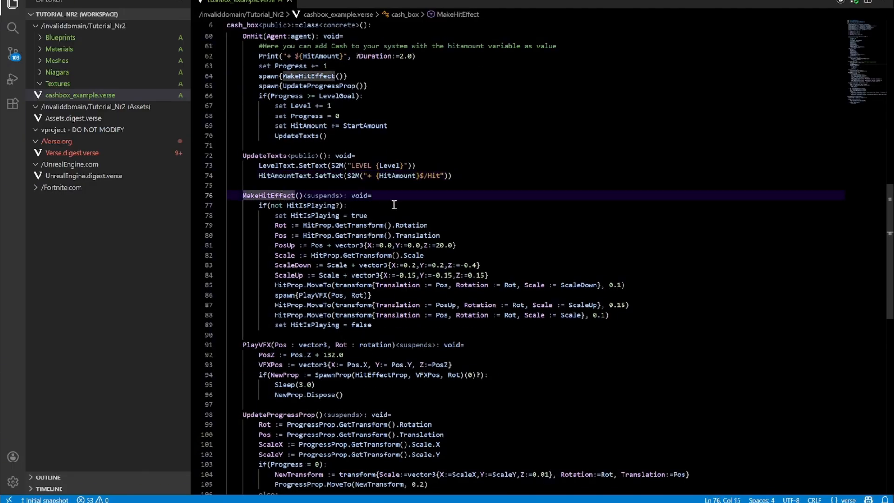
drag(358, 207, 261, 205)
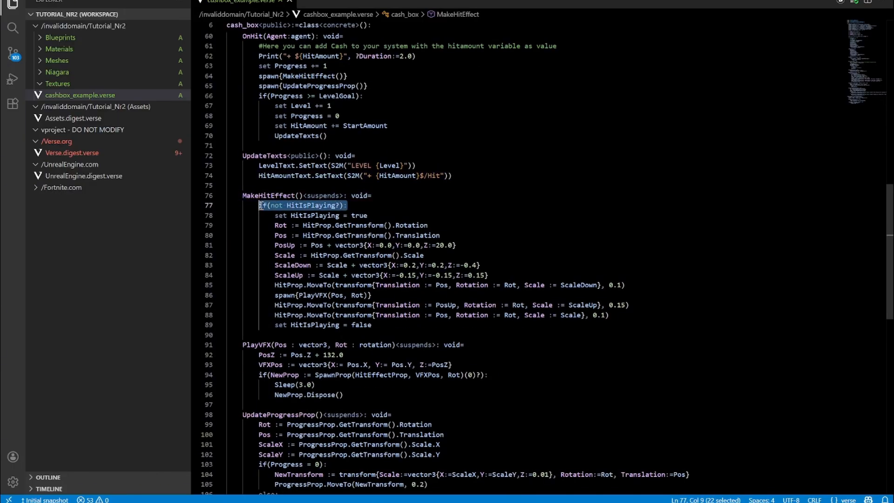
drag(368, 215, 278, 214)
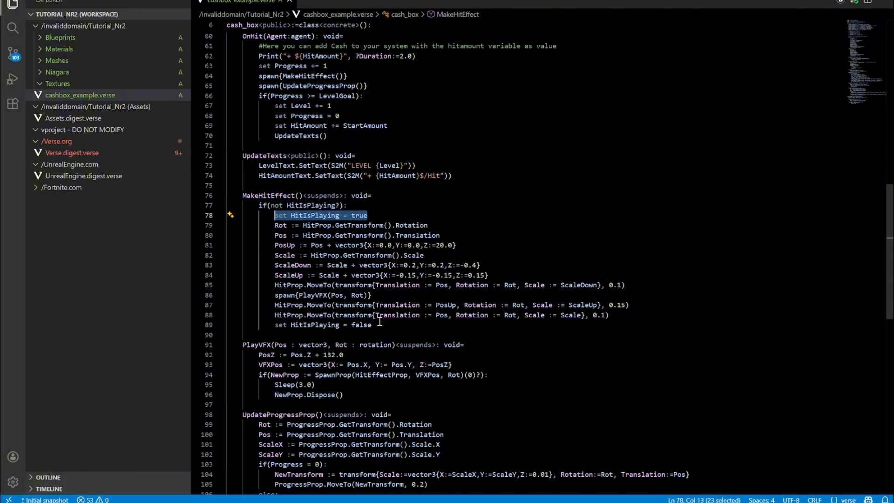
drag(379, 322, 275, 323)
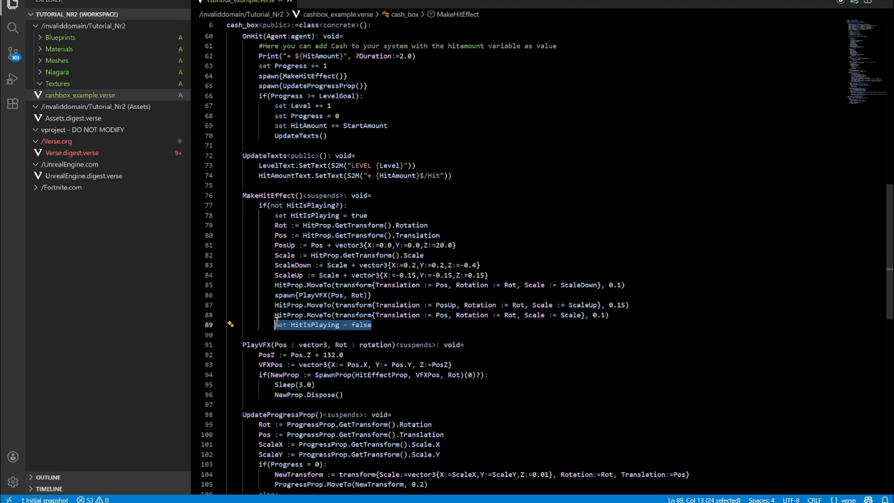
Highlight MakeHitEffect's transform variables from Rot on line 79 through ScaleUp on line 84 for review.
click(380, 217)
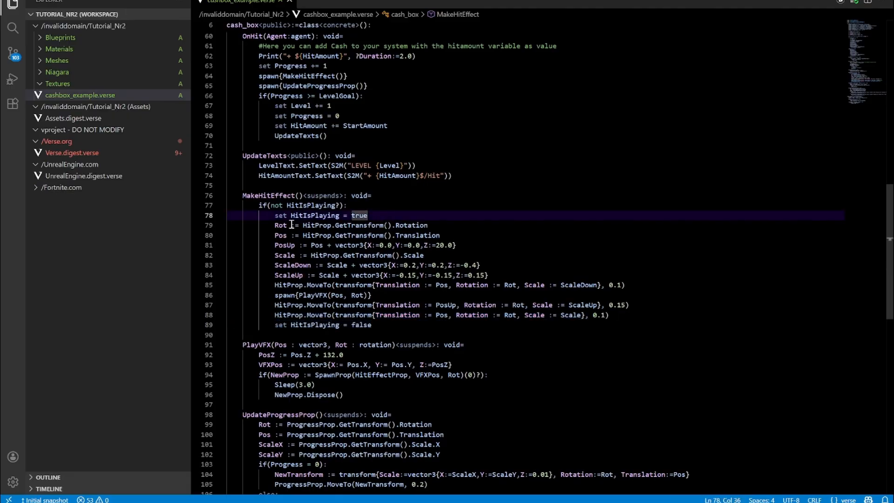
drag(275, 226, 490, 273)
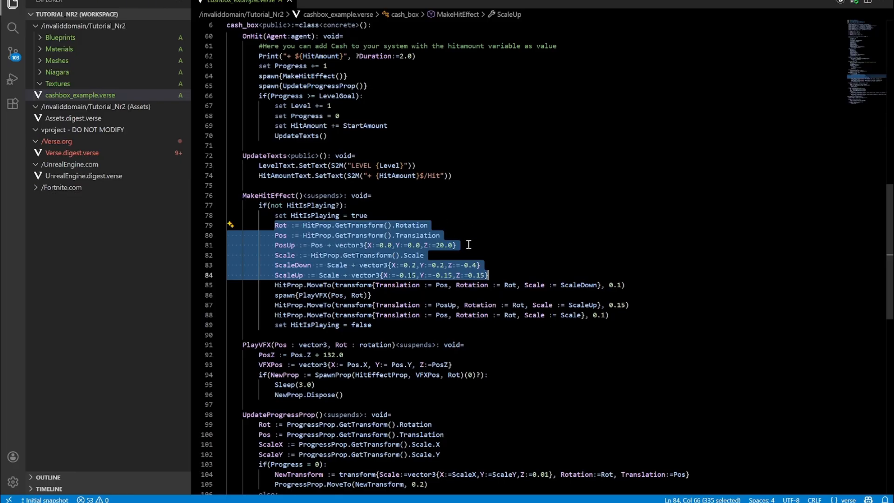
click(501, 274)
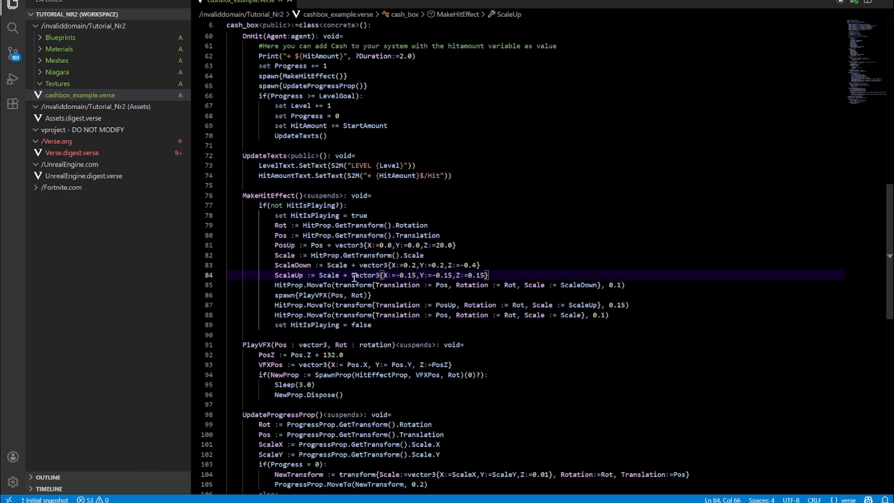
Highlight MakeHitEffect's three HitProp.MoveTo calls on lines 85, 87 and 88 and the spawned PlayVFX(Pos, Rot) call for review.
drag(275, 285, 637, 289)
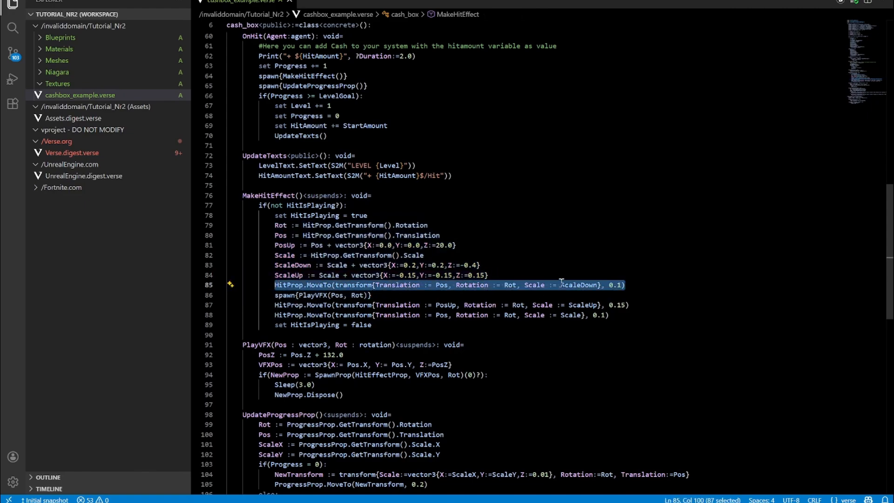
drag(276, 305, 613, 315)
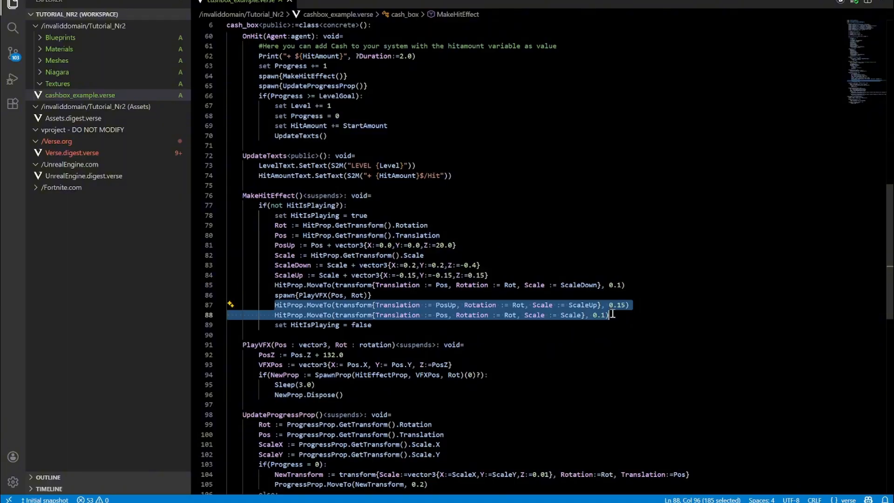
click(554, 295)
drag(299, 295, 371, 295)
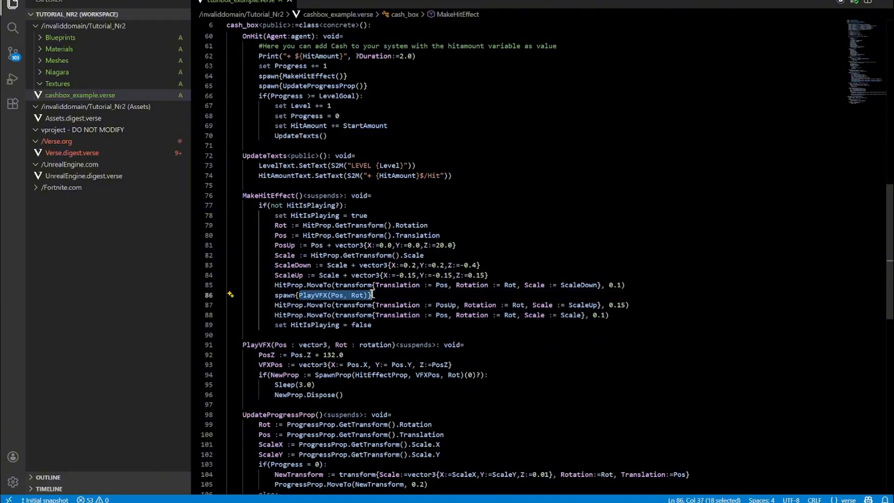
click(387, 295)
Read through the PlayVFX function, from the PosZ offset through the SpawnProp condition to the Sleep(3.0) and NewProp.Dispose() lines.
scroll(446, 318, down, 2)
scroll(446, 318, down, 1)
click(258, 266)
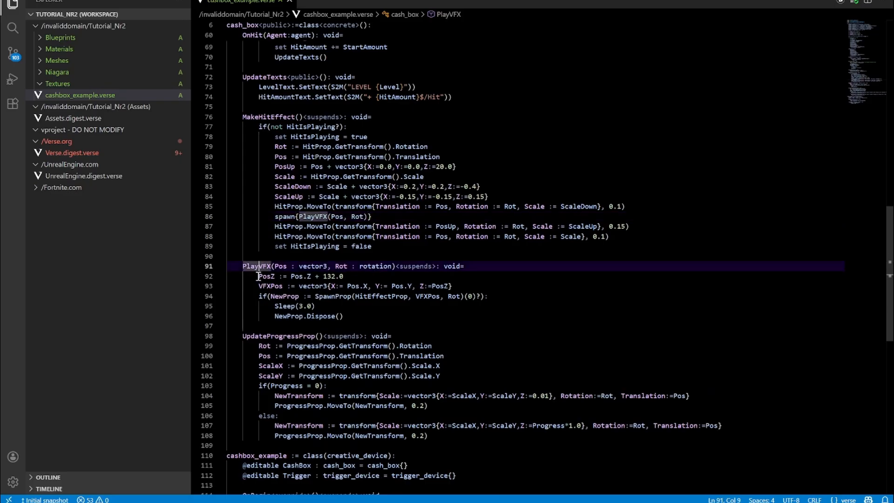
drag(258, 276, 348, 276)
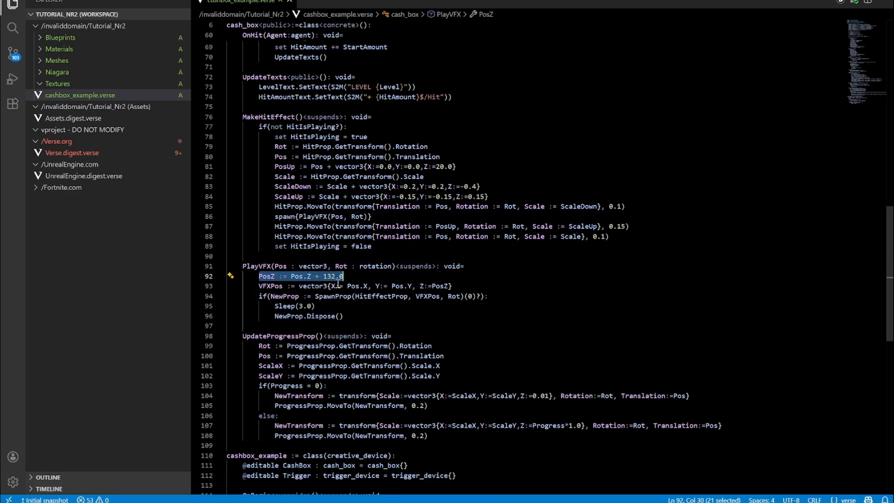
click(258, 297)
click(336, 296)
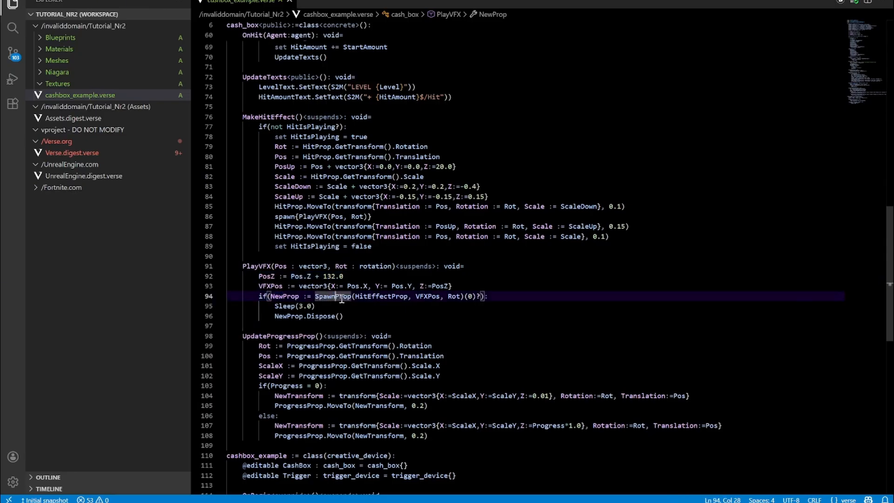
drag(273, 308, 353, 317)
click(352, 316)
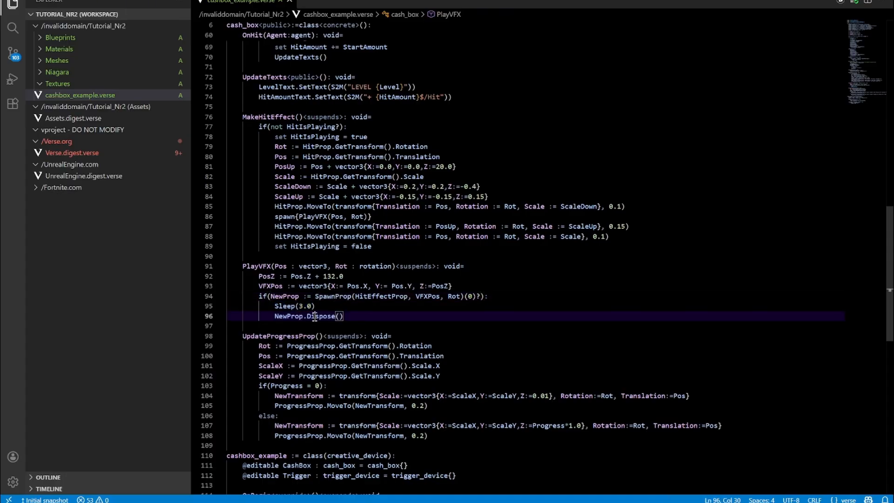
click(320, 317)
click(353, 317)
Examine UpdateProgressProp's Rot, Pos, ScaleX and ScaleY variables and the NewTransform and MoveTo lines of its Progress = 0 branch.
scroll(489, 295, down, 4)
click(268, 232)
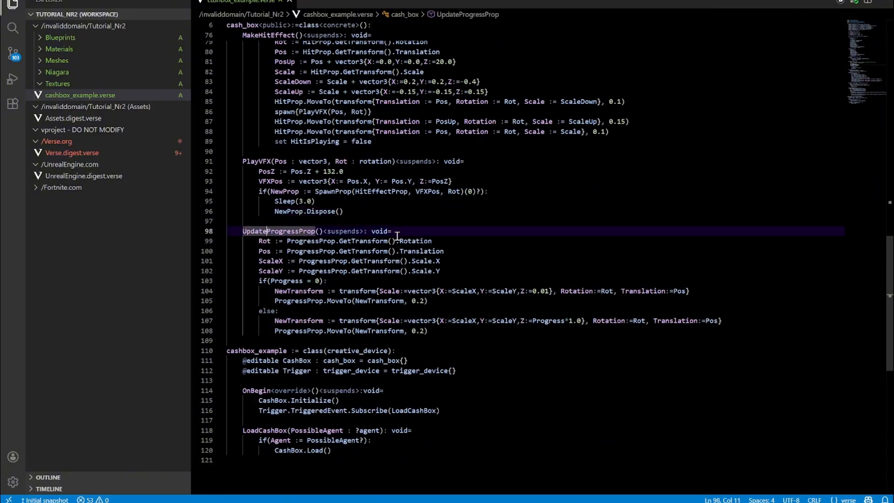
drag(259, 241, 447, 271)
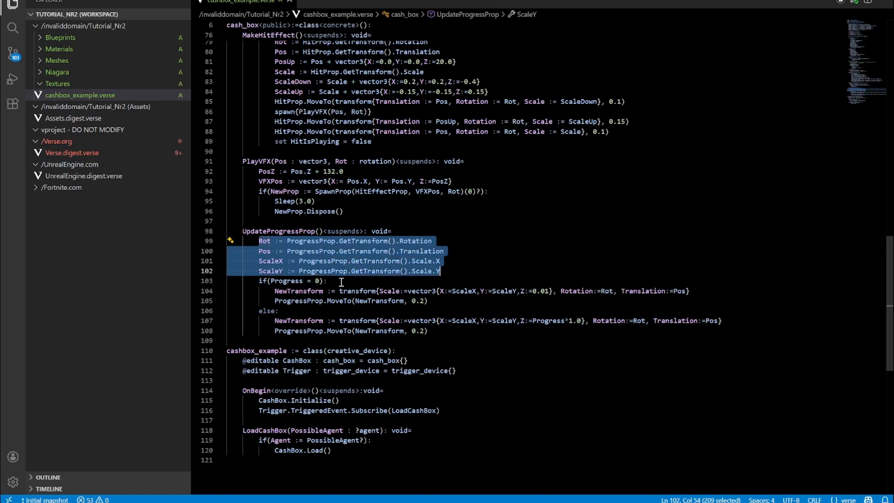
click(274, 292)
click(339, 301)
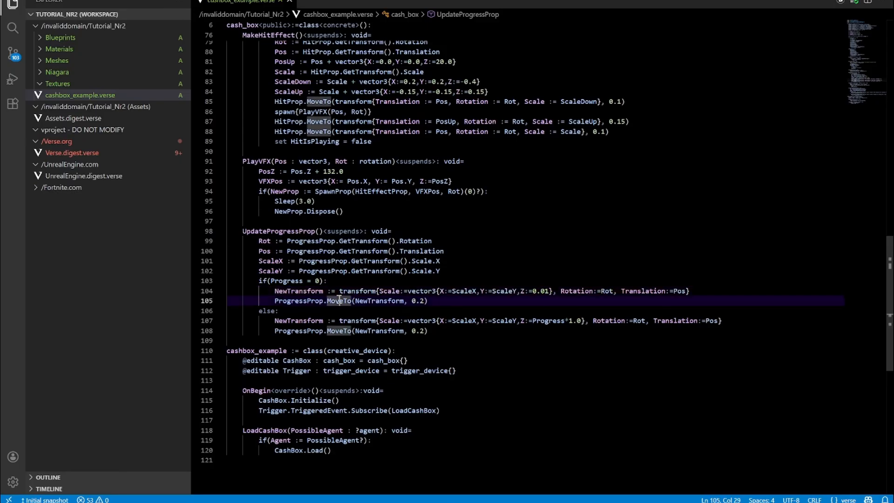
click(375, 300)
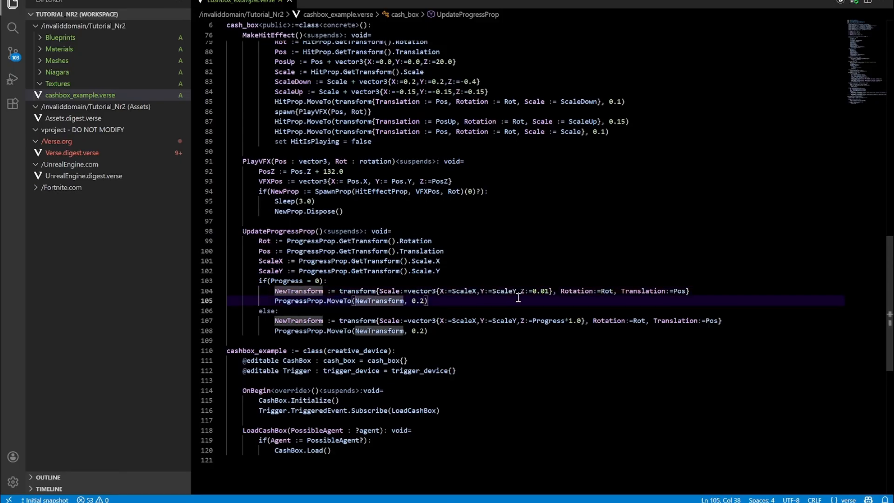
Compare the Z scale values 0.01 and Progress*1.0 in UpdateProgressProp's two branches, including the Progress = 0 condition and else line.
drag(548, 291, 534, 291)
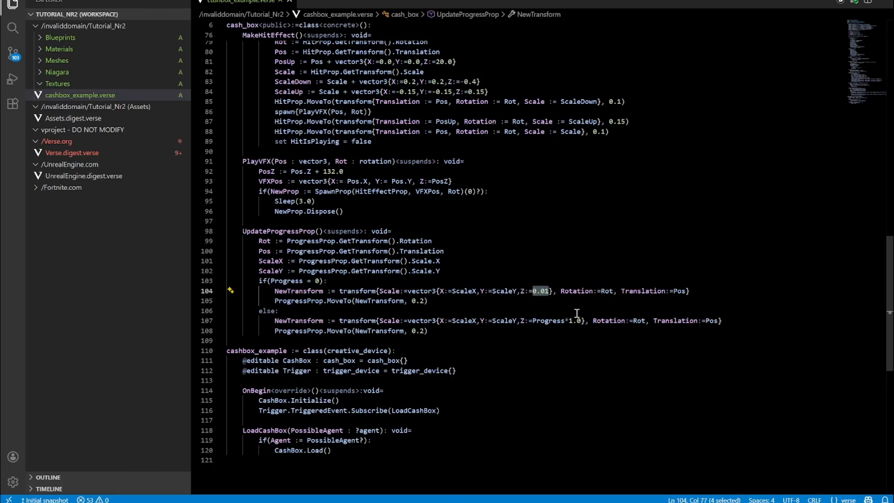
drag(533, 321, 582, 321)
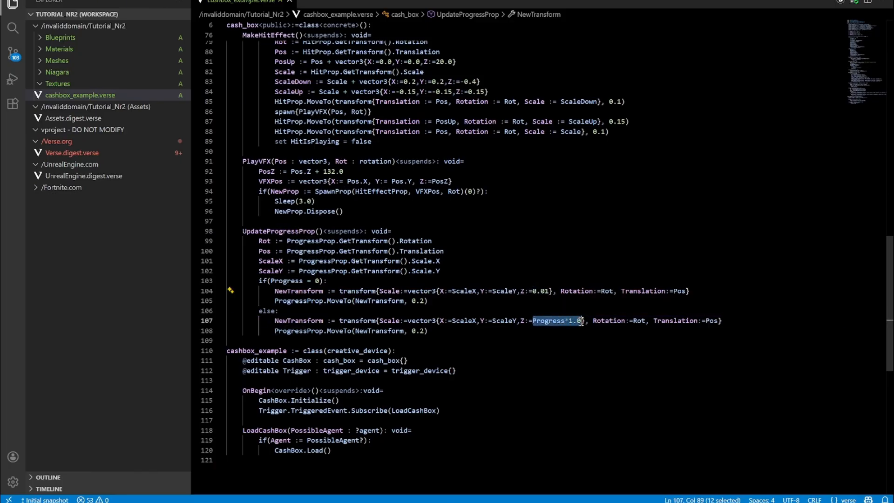
click(326, 281)
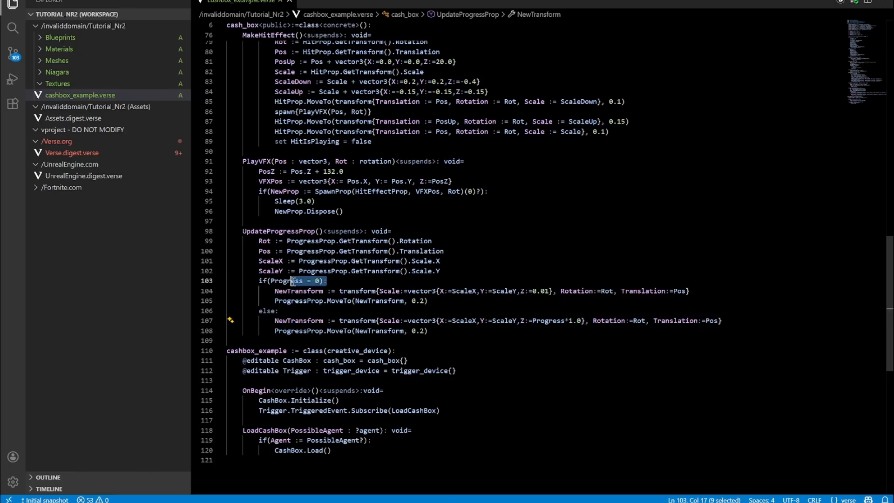
click(347, 311)
Review the editable CashBox and Trigger fields declared in the cashbox_example creative_device class.
scroll(453, 335, down, 4)
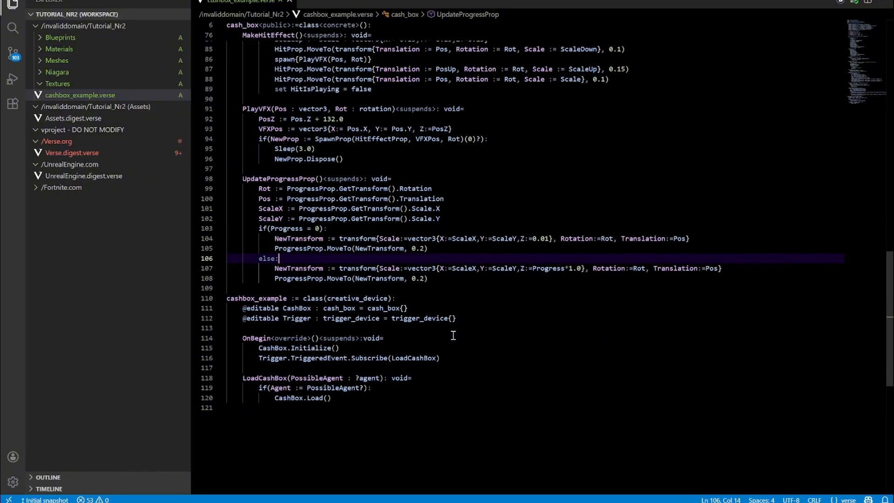
drag(244, 257, 408, 255)
click(347, 256)
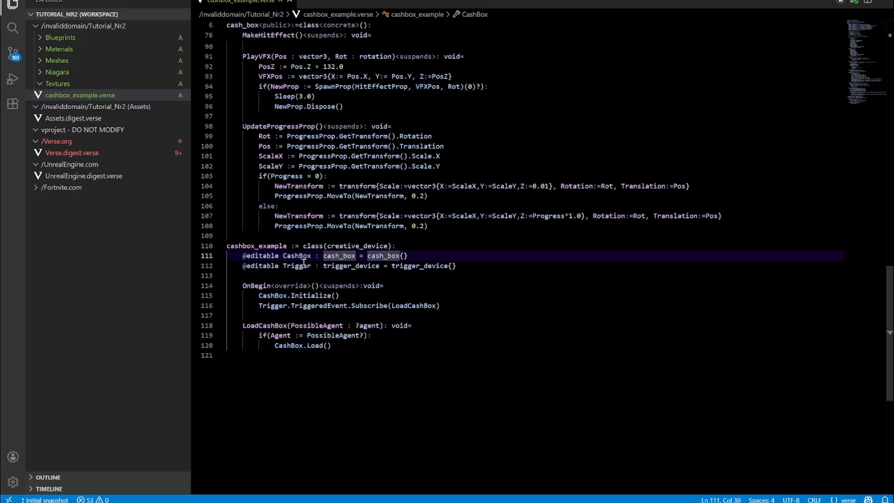
key(Down)
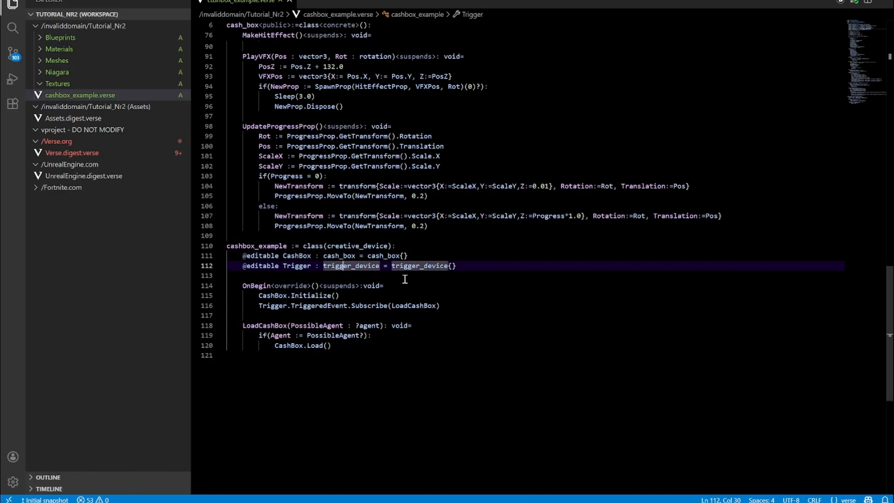
Review OnBegin's TriggeredEvent subscription to LoadCashBox and the LoadCashBox function's CashBox.Load() call.
drag(260, 307, 439, 307)
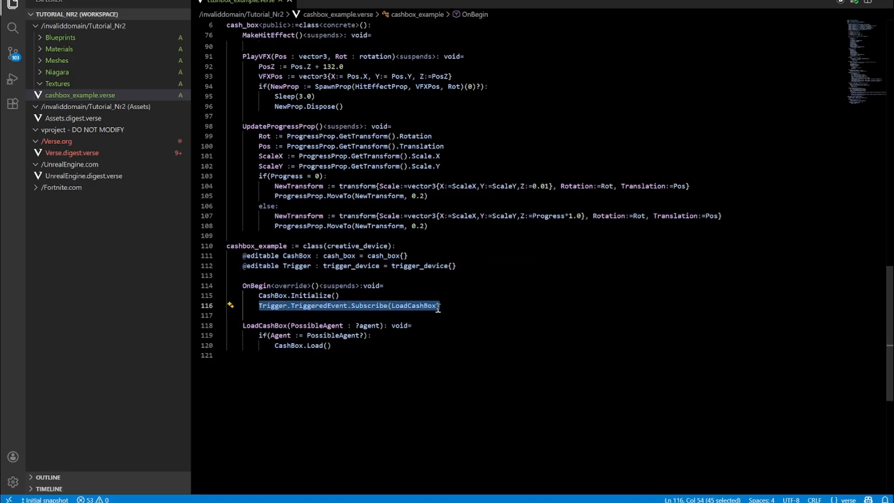
click(248, 325)
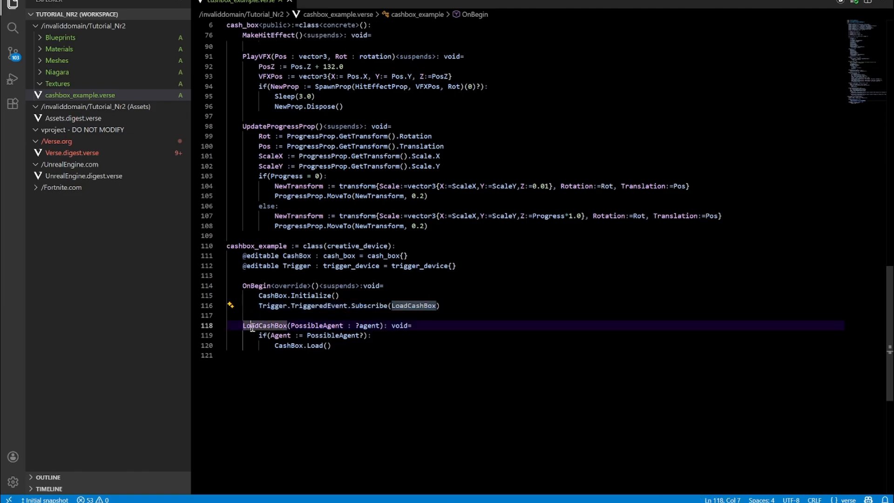
click(289, 345)
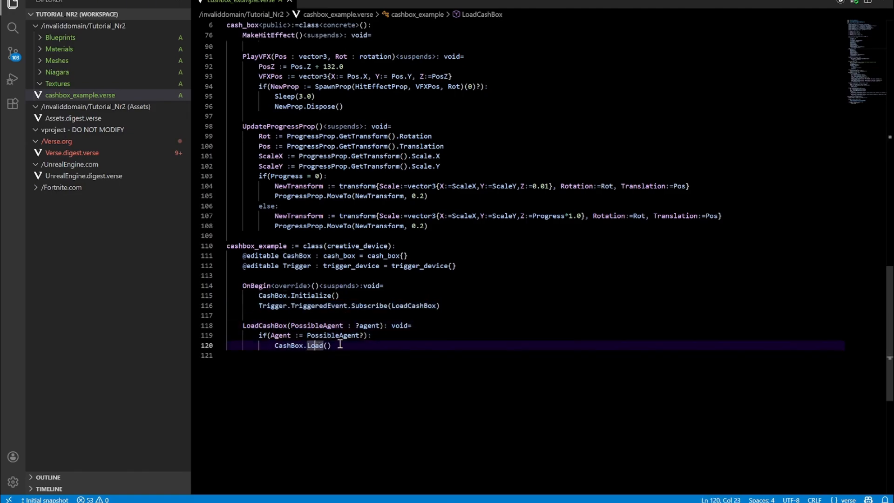
click(339, 346)
click(355, 295)
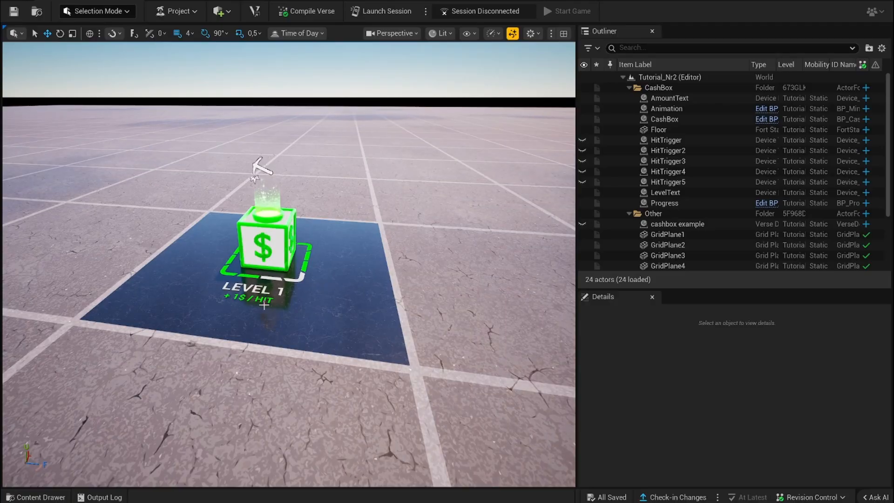
Switch to the Unreal Editor for Fortnite and make the Trigger device and HitTrigger through HitTrigger5 visible in the level.
scroll(587, 231, down, 4)
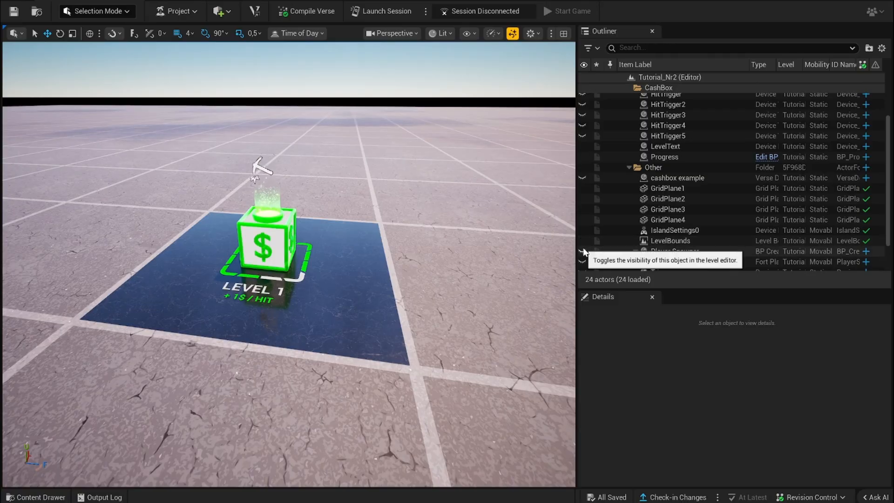
scroll(590, 242, down, 3)
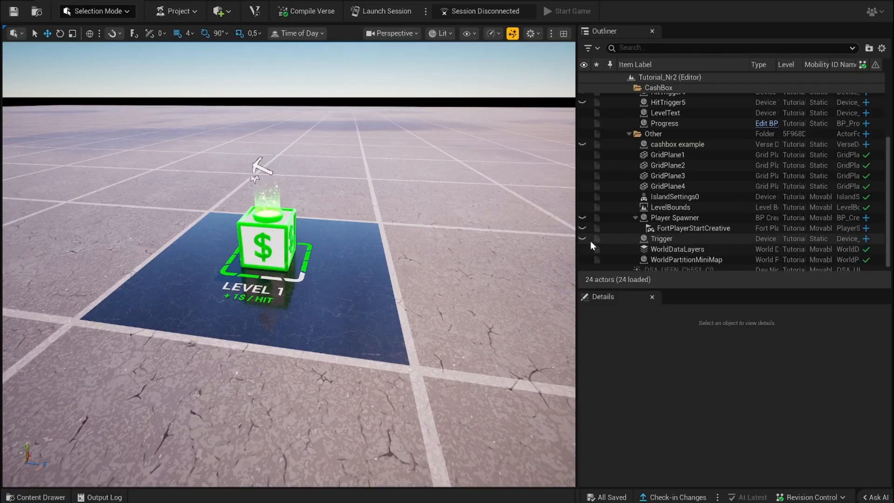
click(583, 239)
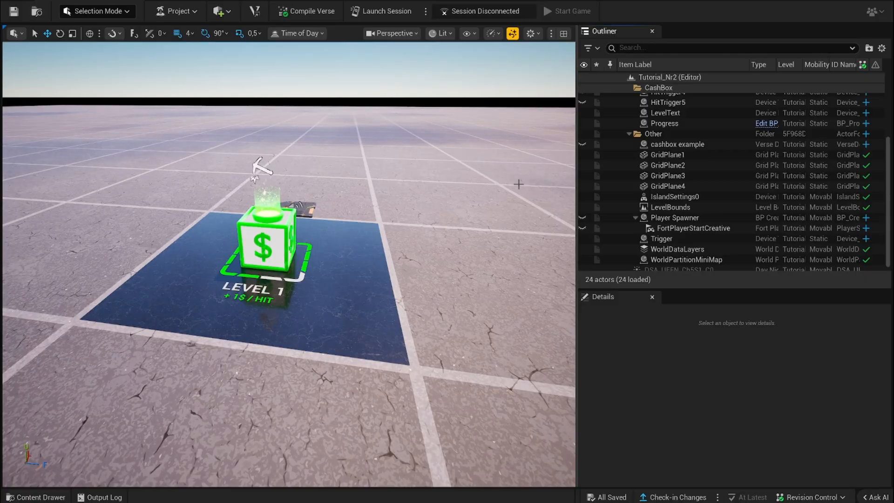
scroll(603, 178, up, 5)
click(582, 121)
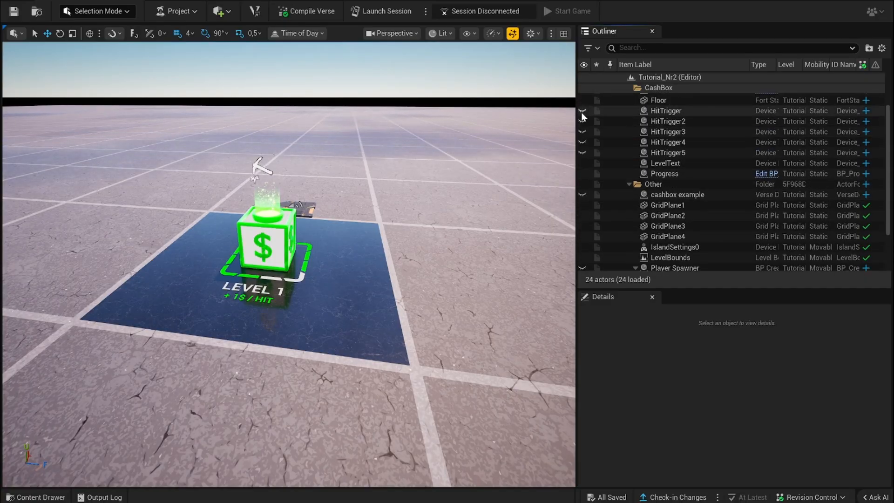
click(582, 111)
click(583, 132)
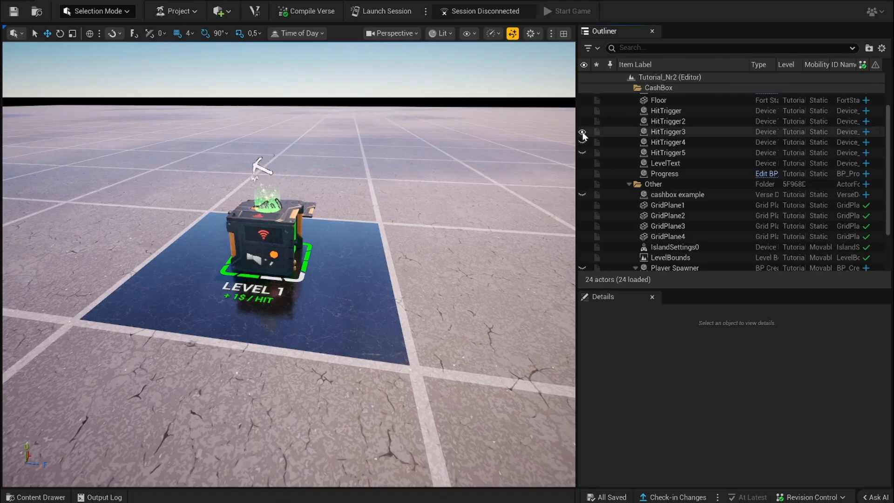
click(582, 142)
click(582, 152)
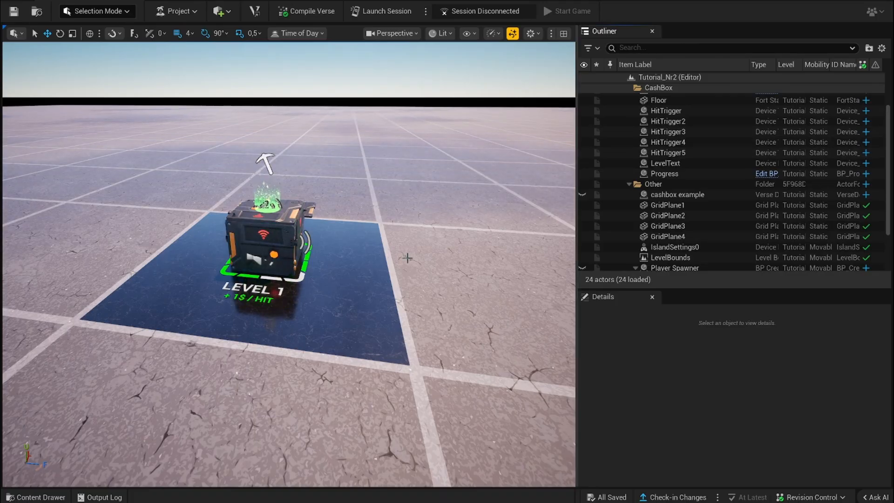
Select the HitTrigger device on the cash box and inspect its advanced options and expanded Trigger function bindings.
right_drag(298, 261, 214, 255)
click(274, 200)
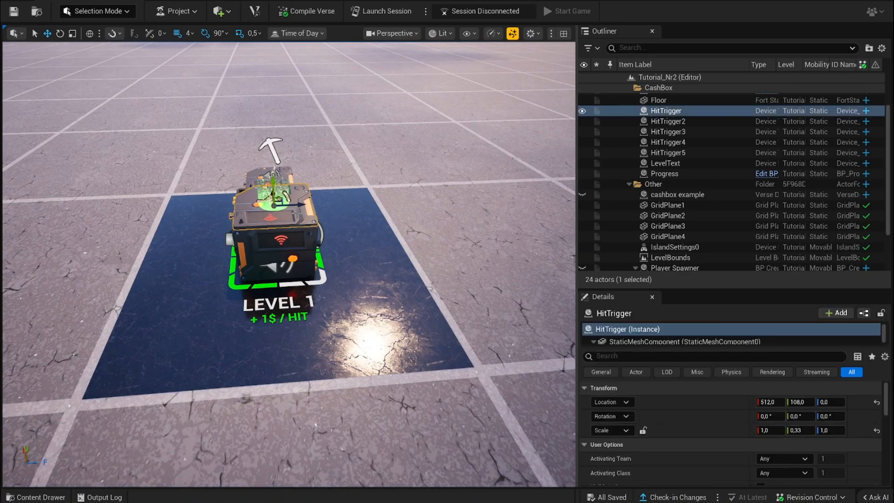
scroll(720, 412, down, 8)
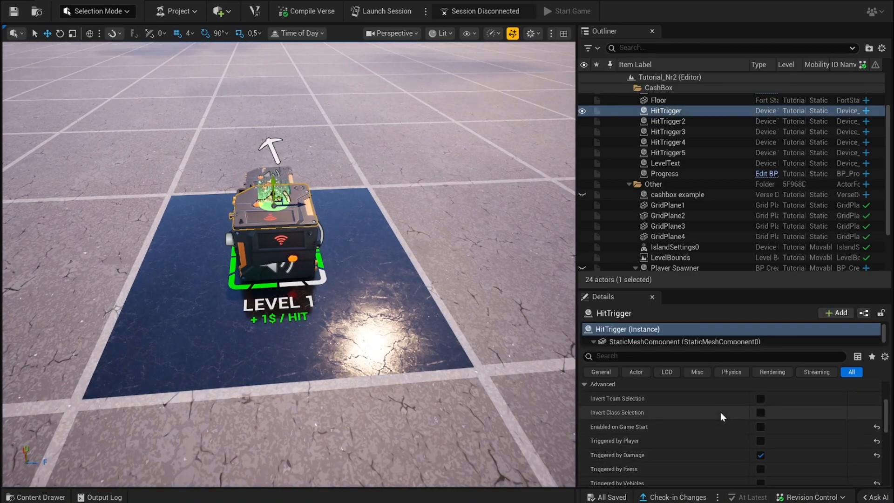
scroll(720, 412, down, 6)
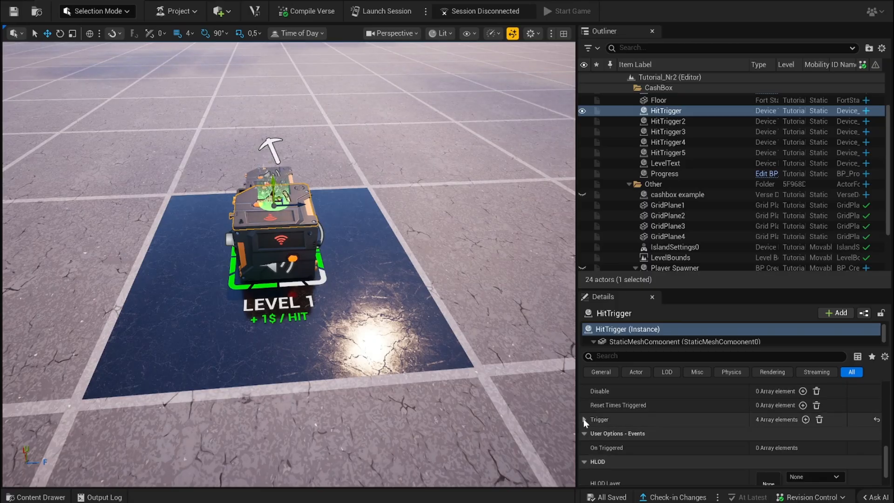
click(584, 419)
scroll(649, 428, down, 4)
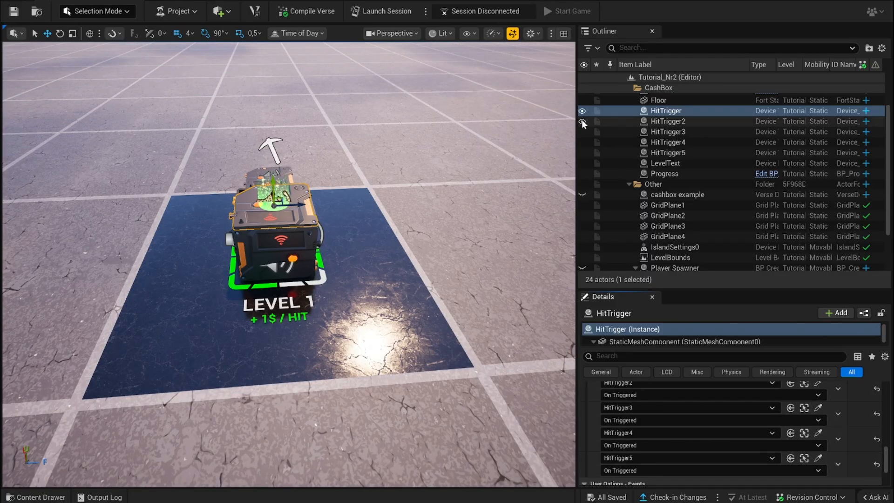
Make the cashbox example Verse device visible, select it and expand its CashBox properties, enlarging the details area to show them all.
alt+drag(453, 227, 114, 241)
scroll(652, 228, down, 2)
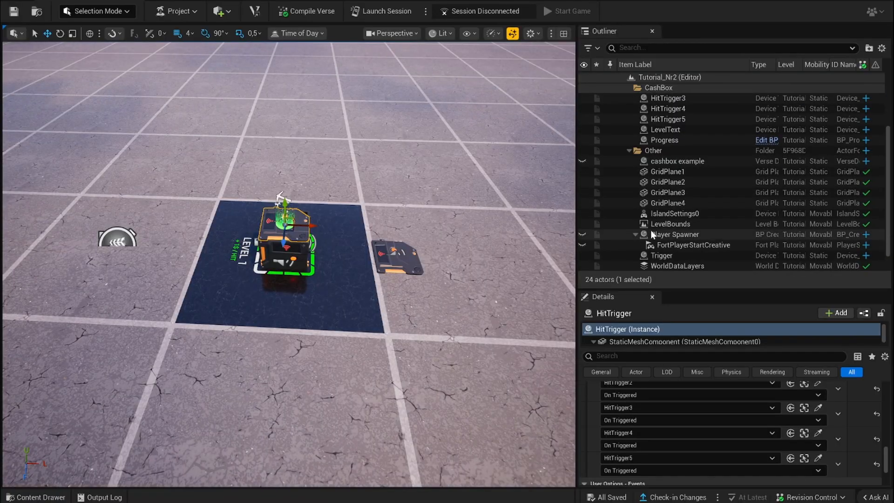
click(583, 161)
click(428, 152)
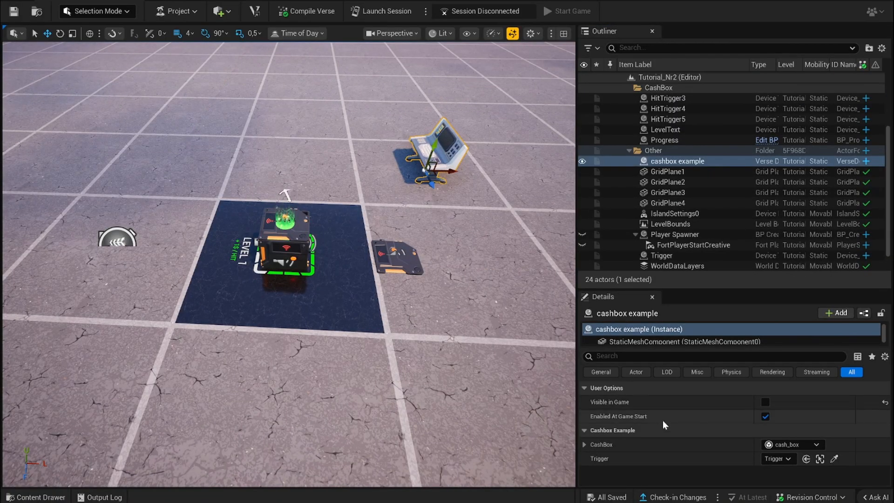
click(585, 445)
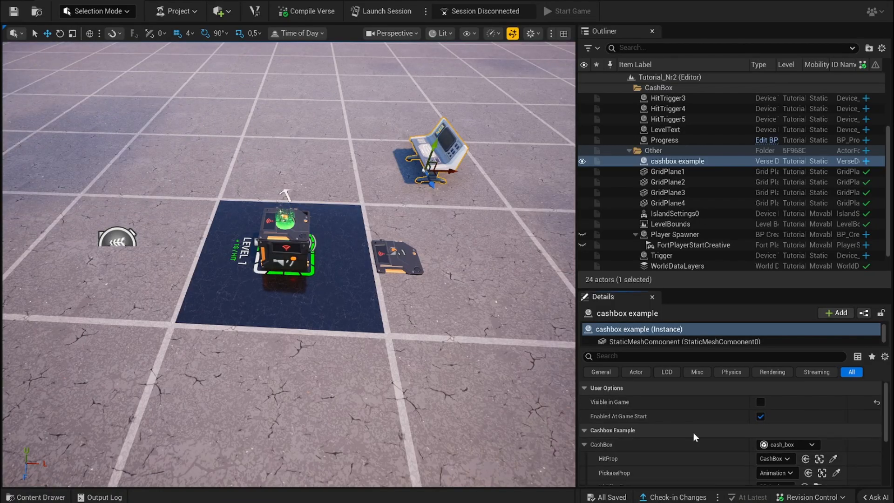
drag(728, 289, 729, 119)
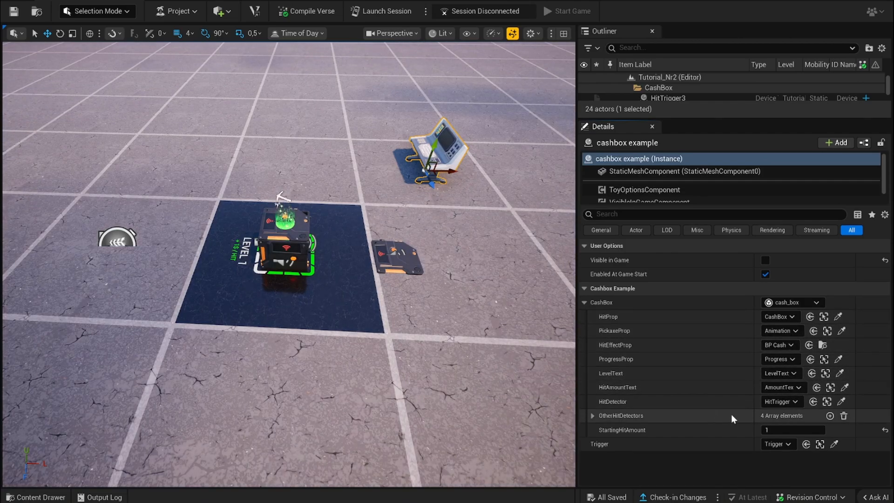
Examine the array elements of OtherHitDetectors in the cashbox example device's CashBox properties, then collapse the list.
click(593, 416)
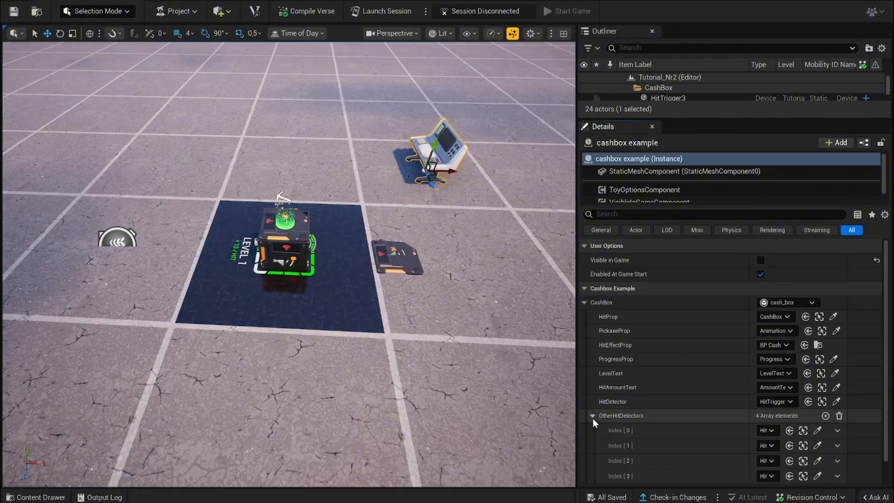
click(593, 416)
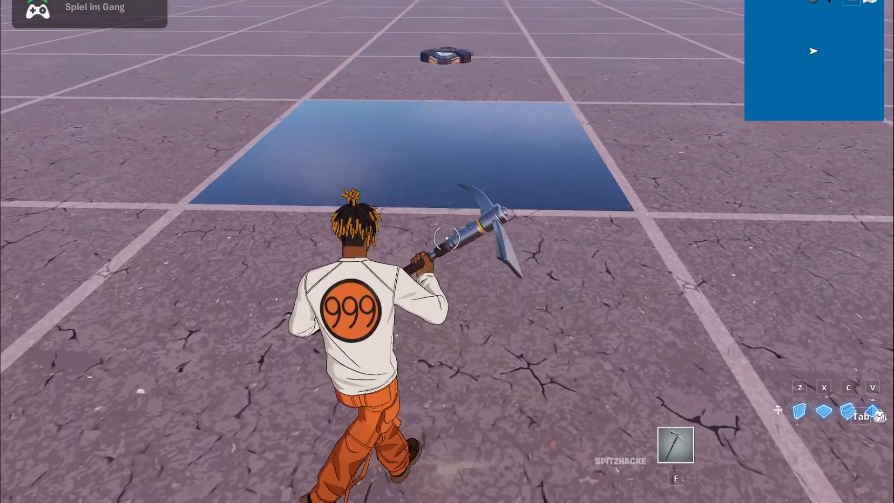
Switch to the Fortnite playtest, run to the trigger plate to load the cash box and walk up to the box.
key(w)
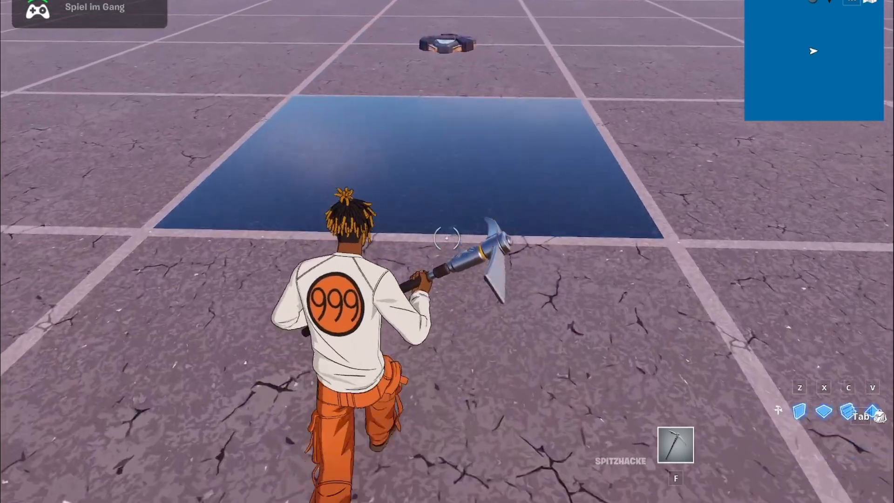
key(w)
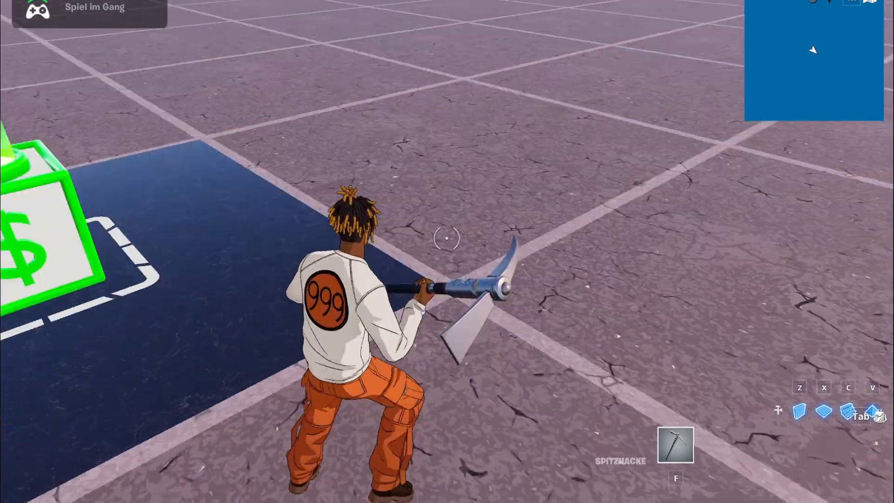
key(w)
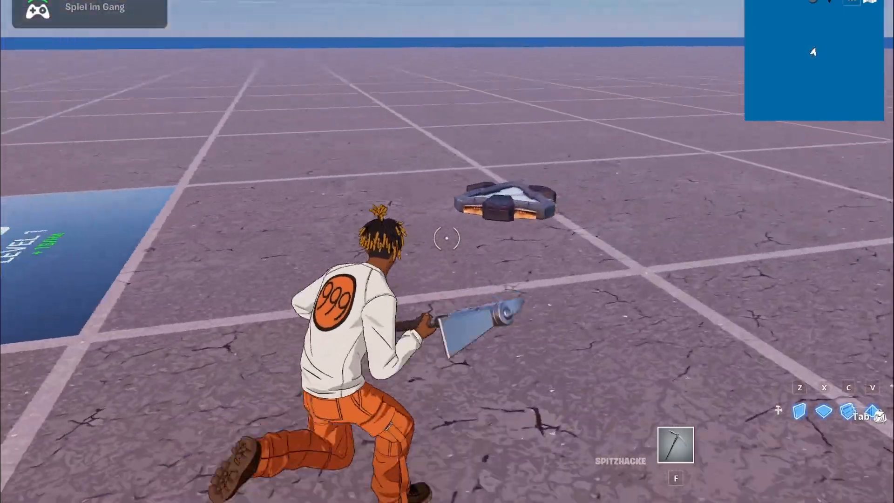
key(d)
key(w)
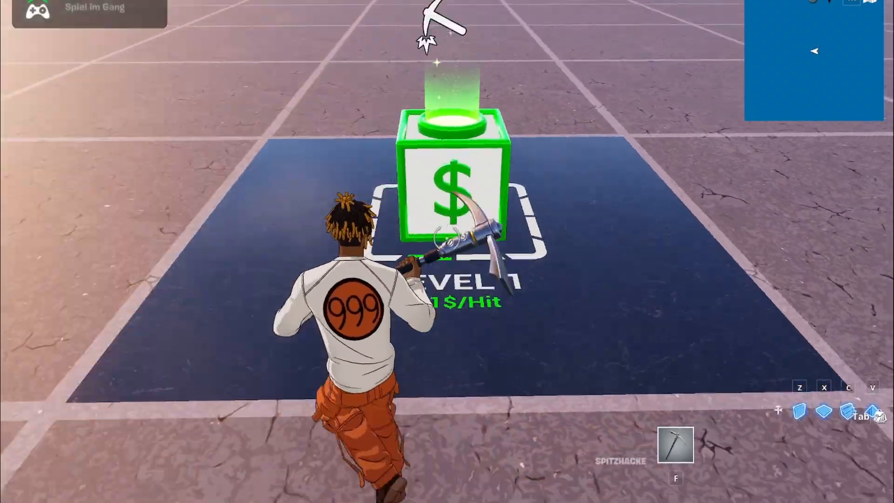
Test the Level 1 cash box by circling it and hitting it with the pickaxe until it reaches Level 2.
key(a)
click(447, 238)
key(d)
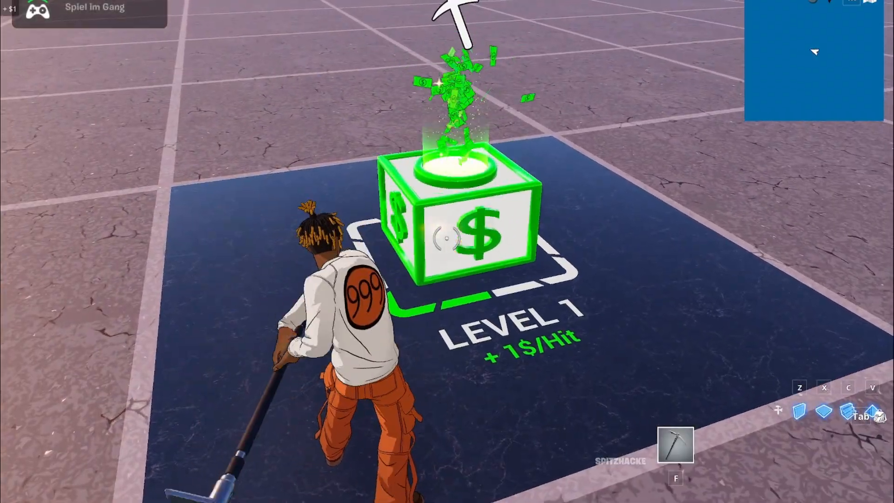
click(446, 238)
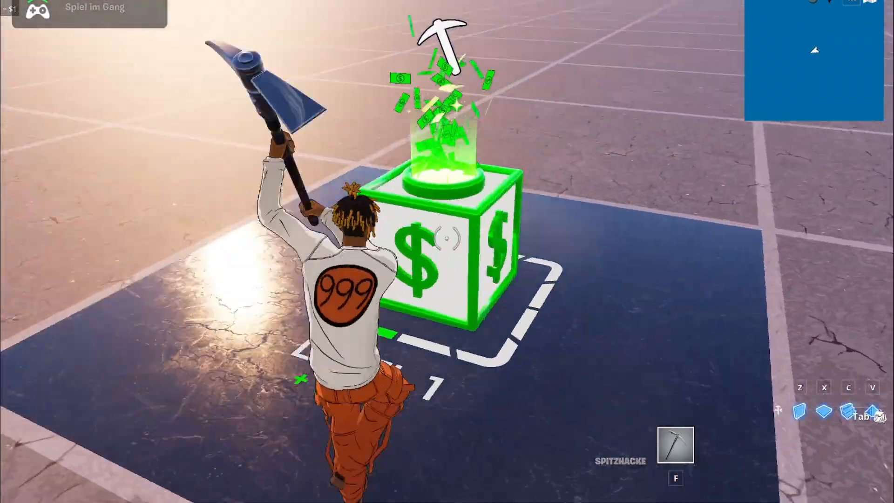
key(d)
click(447, 238)
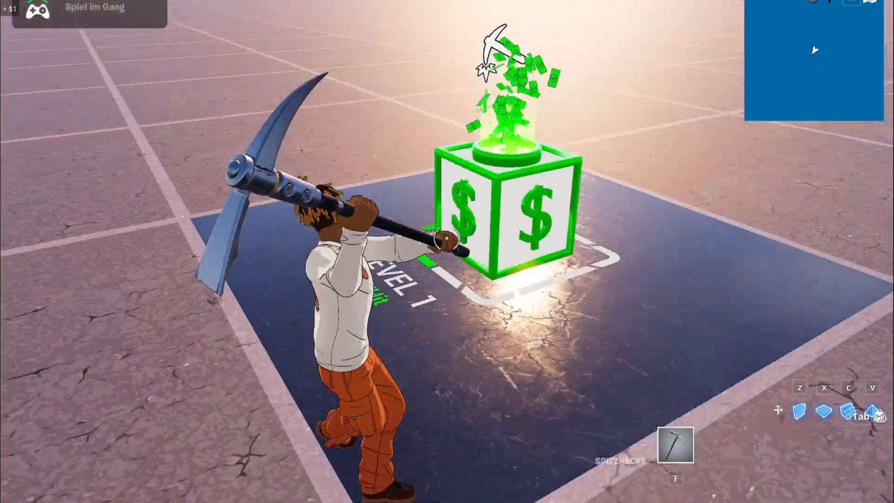
key(a)
key(a)
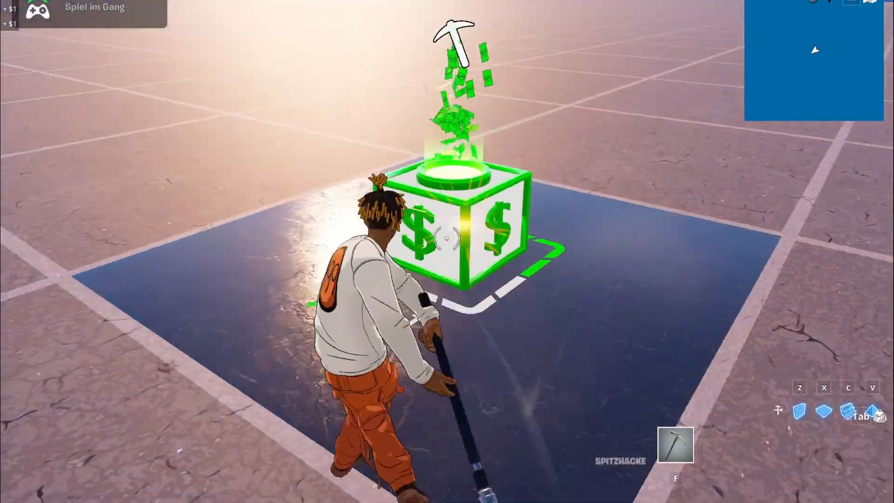
click(446, 238)
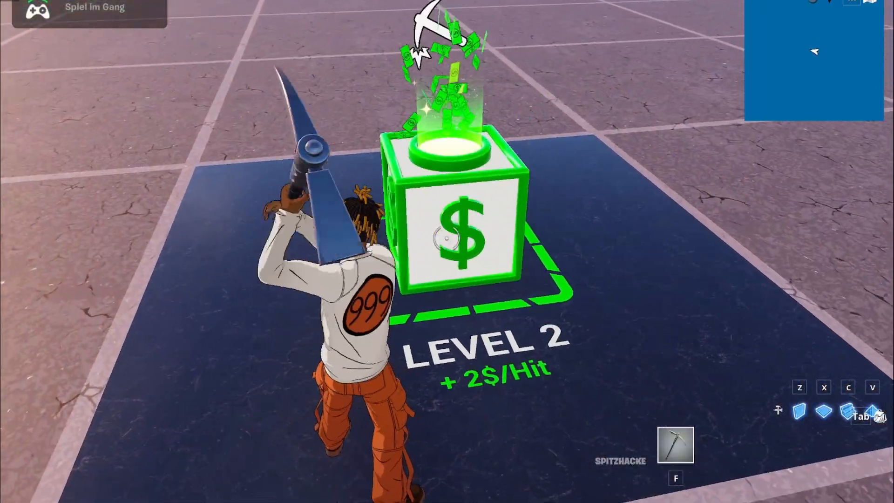
Continue hitting the cash box from different sides until it reaches Level 3, and step back from it.
key(d)
key(d)
click(447, 238)
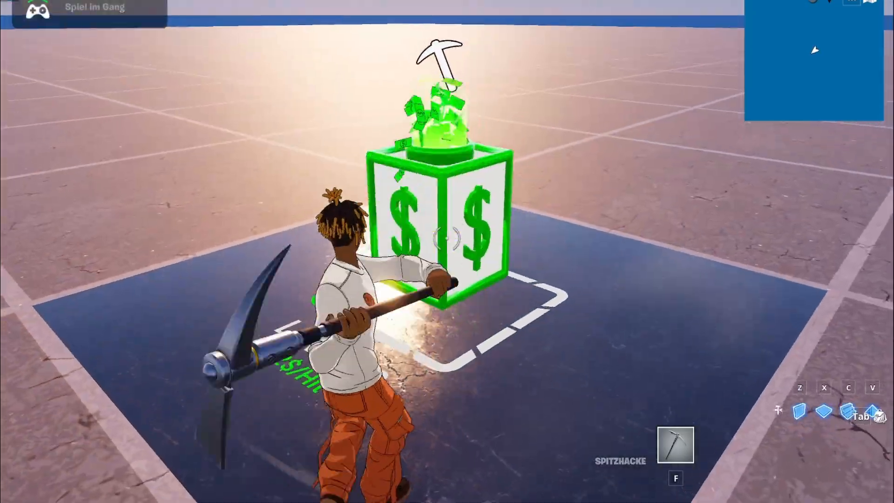
key(a)
key(a)
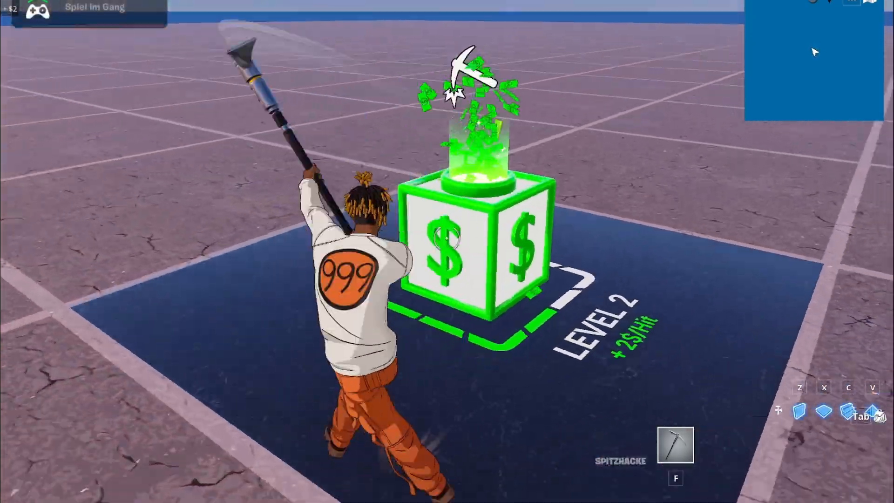
key(d)
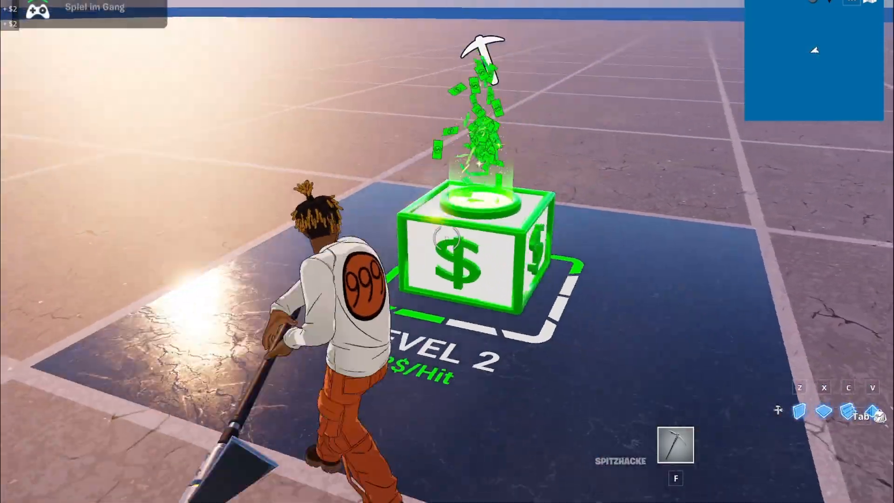
key(a)
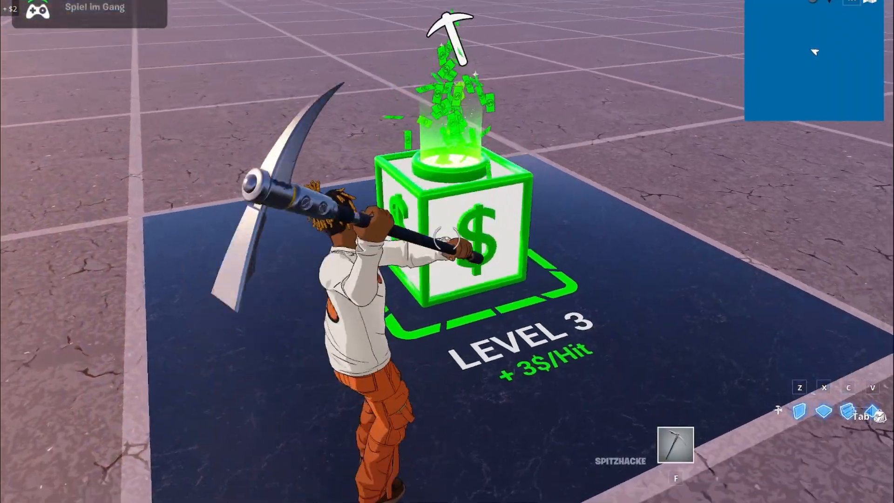
key(a)
key(s)
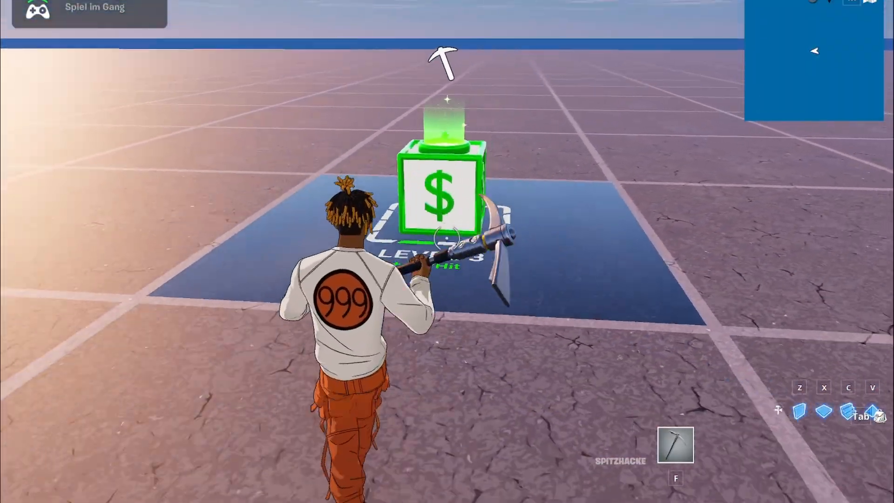